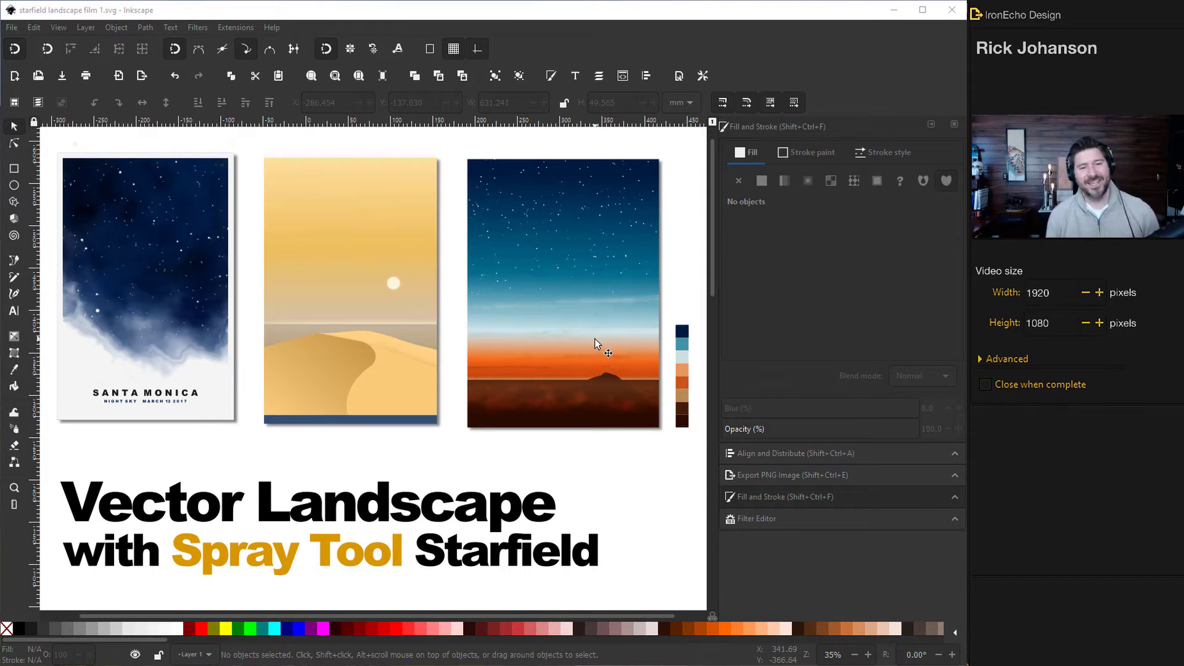
- Draw a tall 266.095 × 377.976 mm rectangle in the empty canvas area
scroll(588, 326, "down", 15)
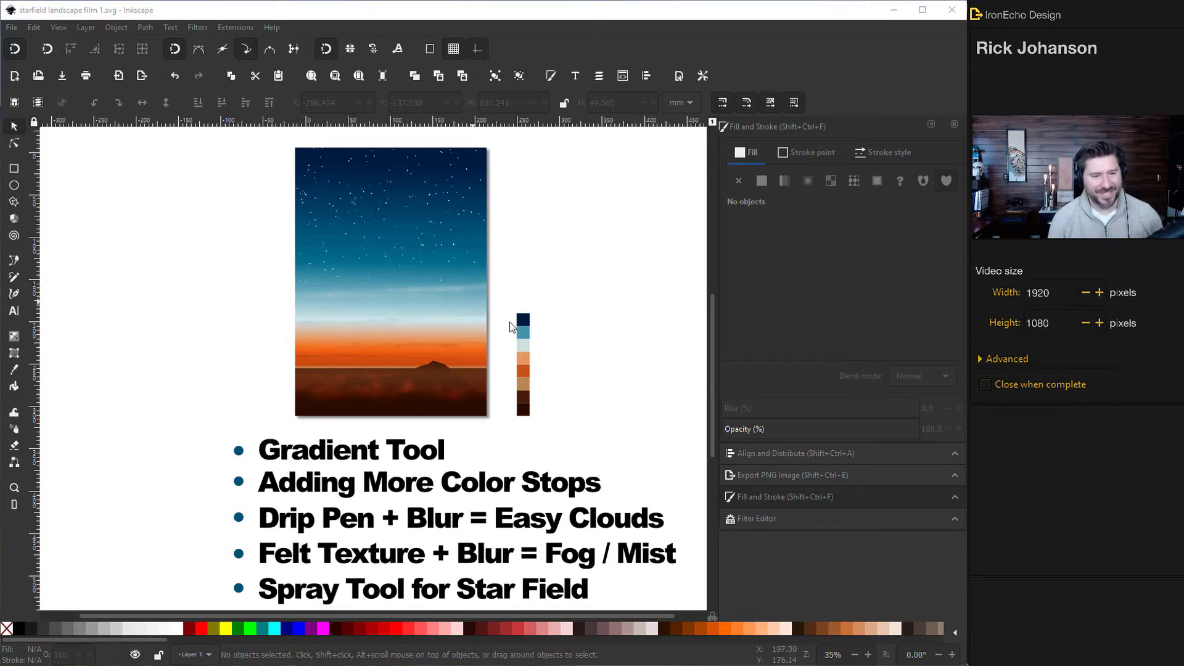
scroll(580, 370, "down", 15)
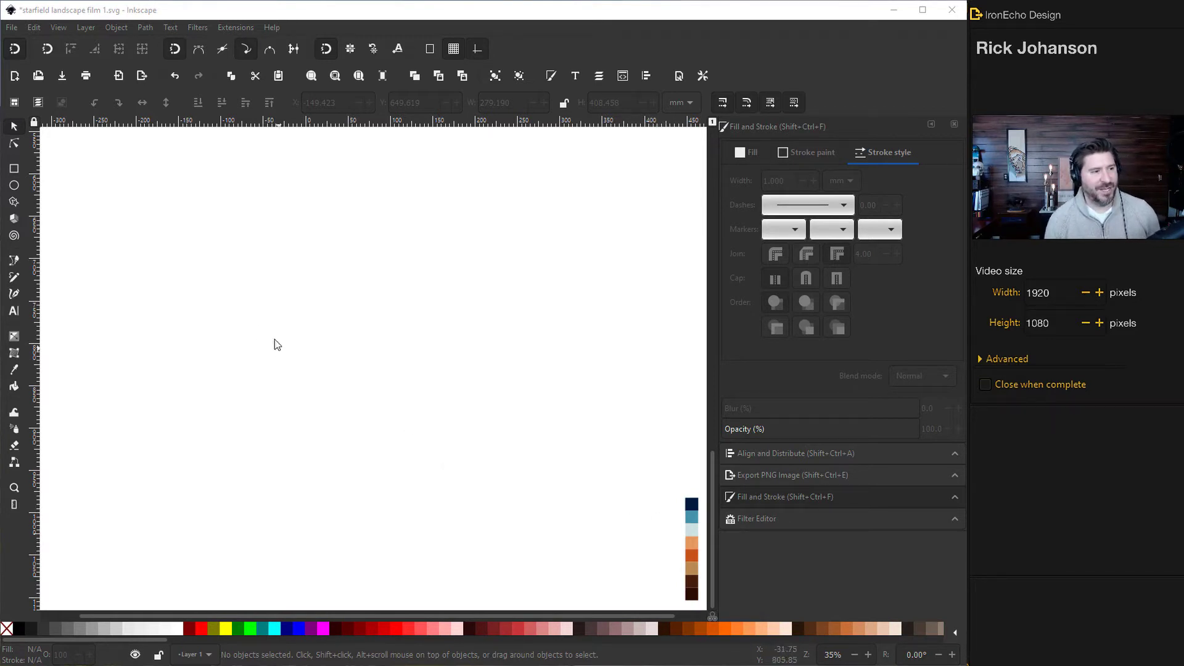
left_click(14, 169)
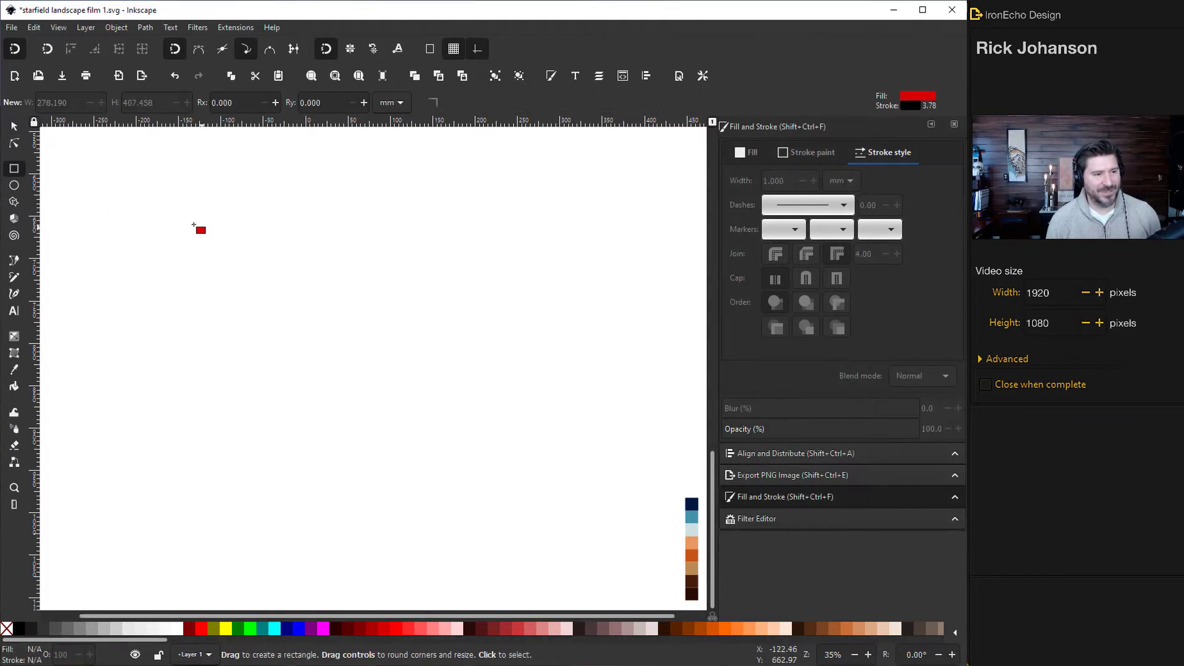
mouse_move(193, 224)
left_mouse_down()
mouse_move(275, 254)
mouse_move(379, 384)
mouse_move(416, 461)
mouse_move(419, 540)
left_mouse_up()
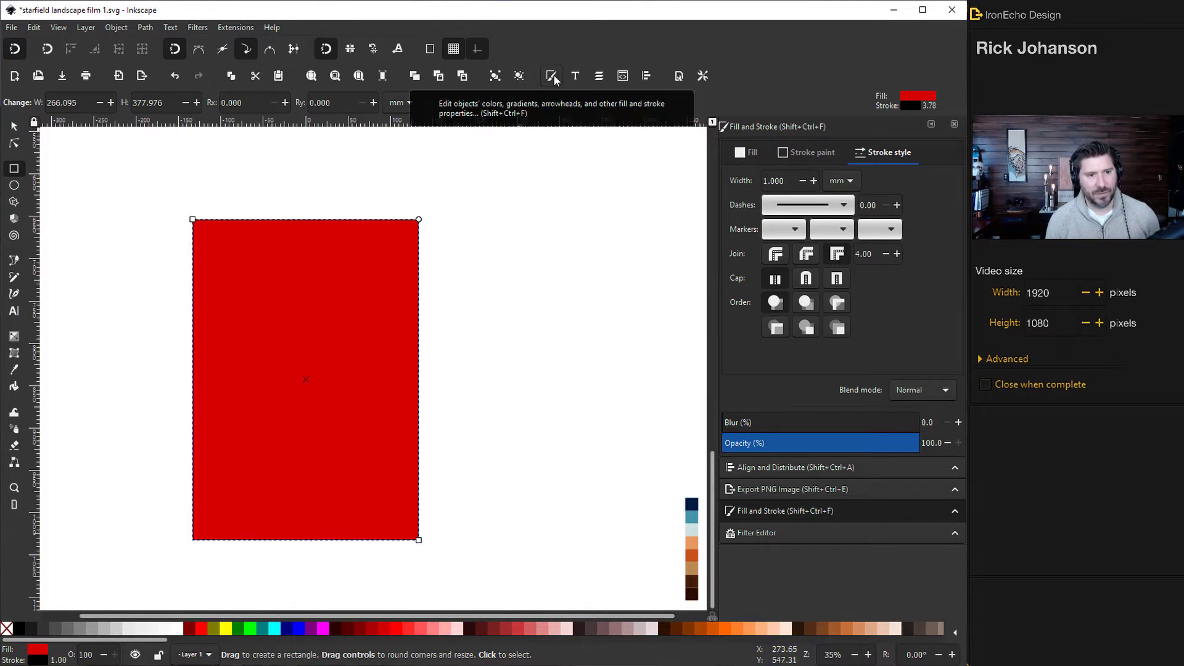
- Fill the rectangle with the dark navy swatch and remove its outline
left_click(742, 154)
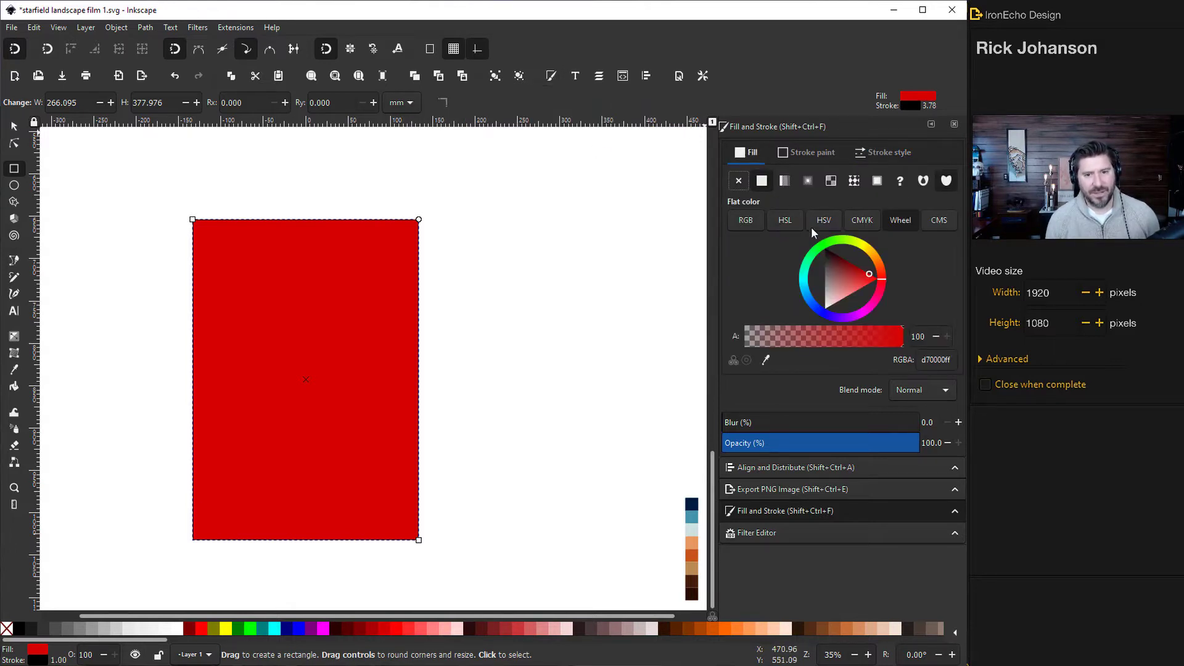
left_click(766, 359)
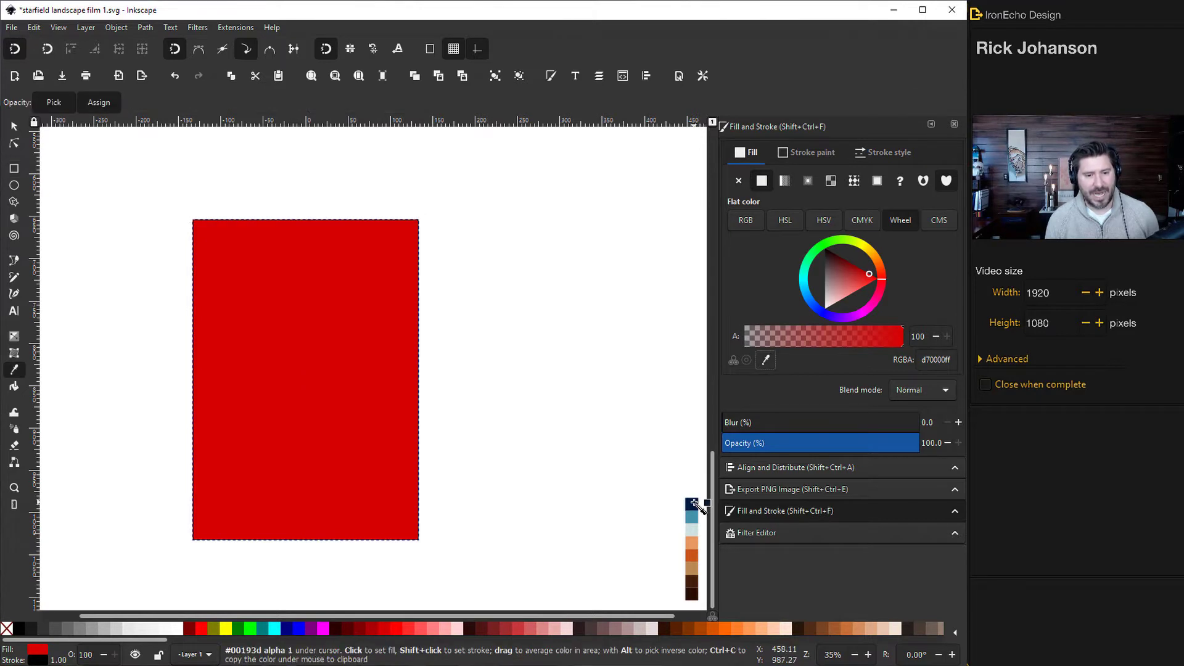
left_click(694, 503)
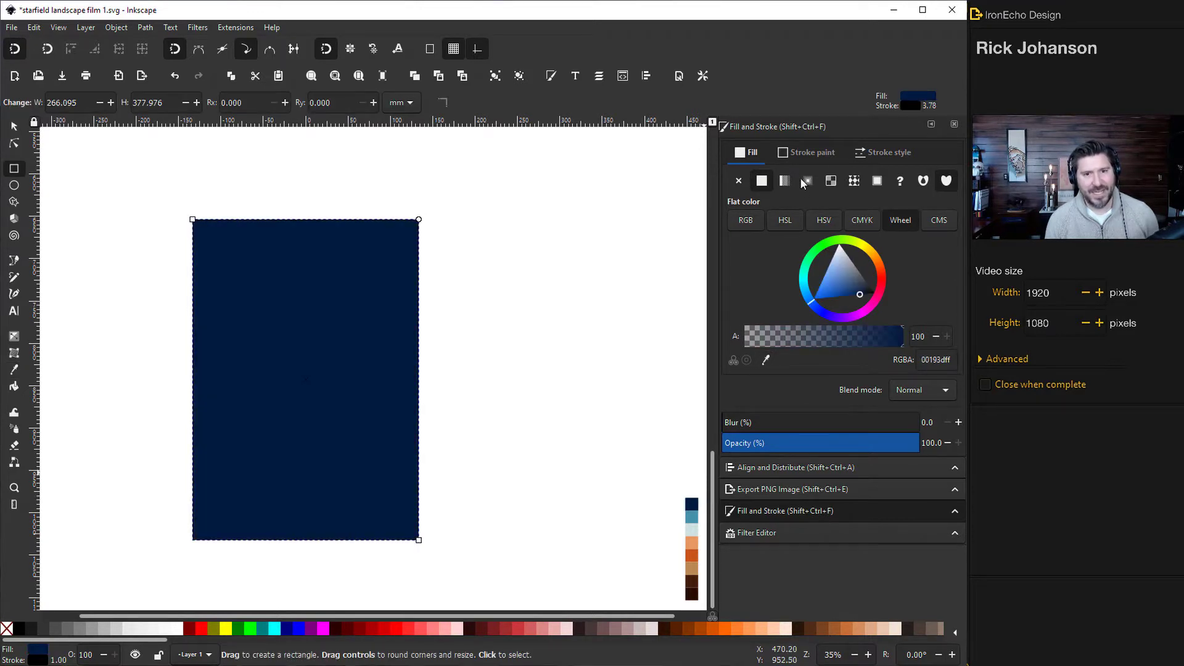
left_click(799, 157)
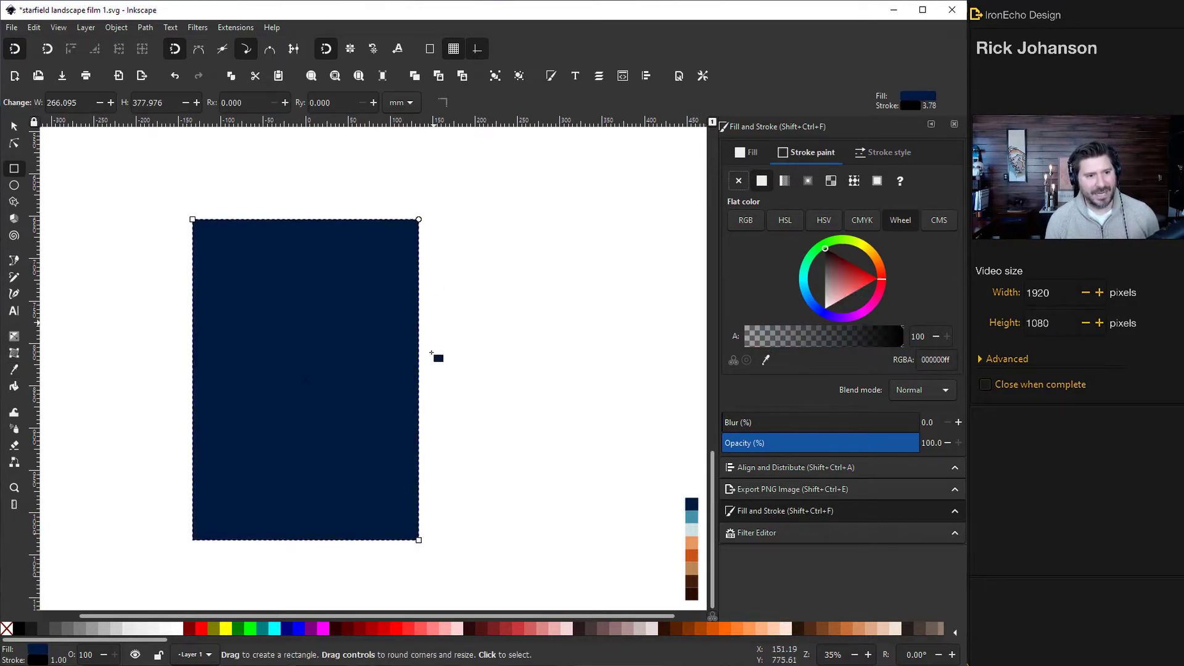
left_click(738, 181)
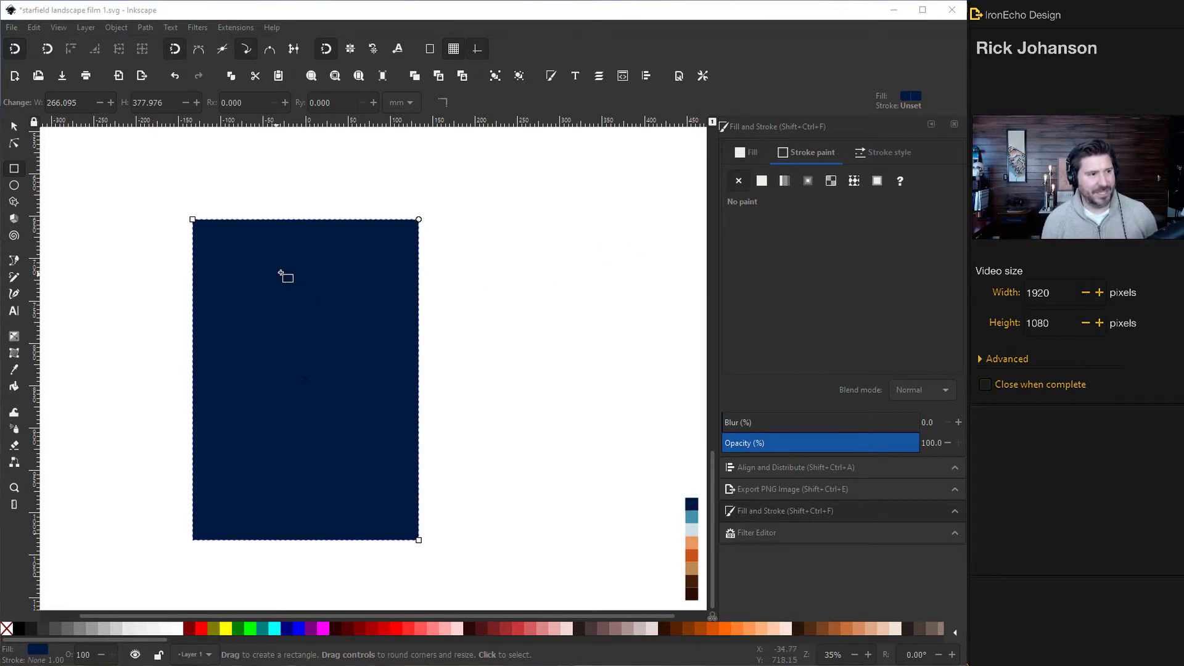
- Switch the rectangle's fill to a linear gradient running vertically from top to bottom
left_click(744, 154)
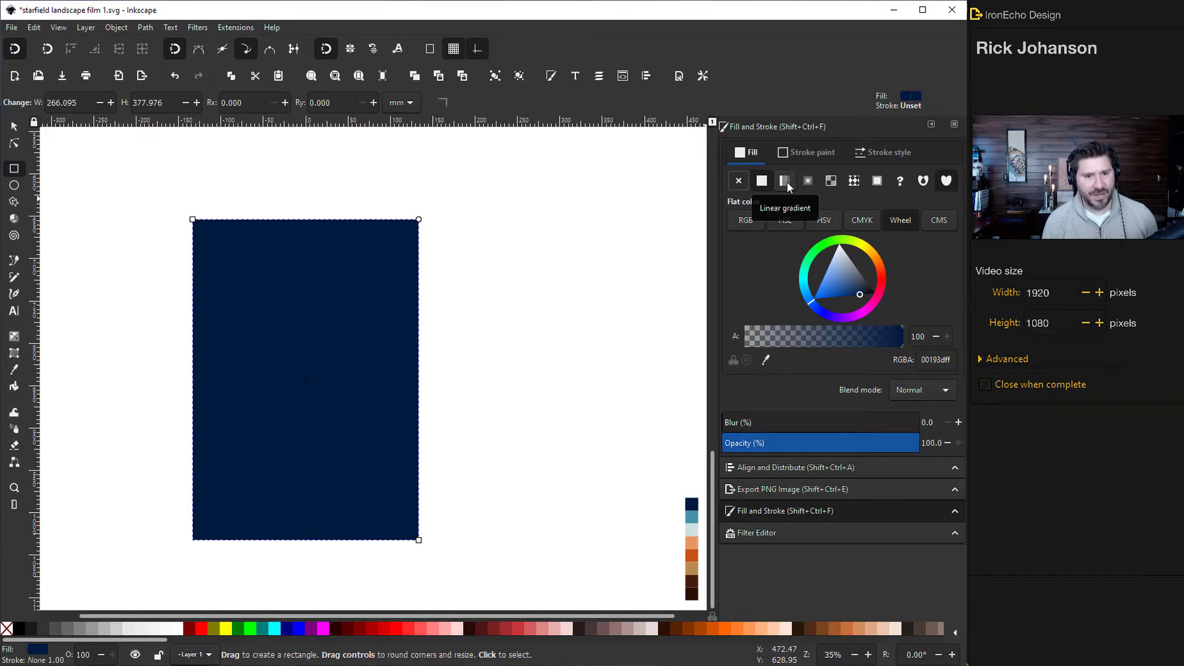
left_click(784, 181)
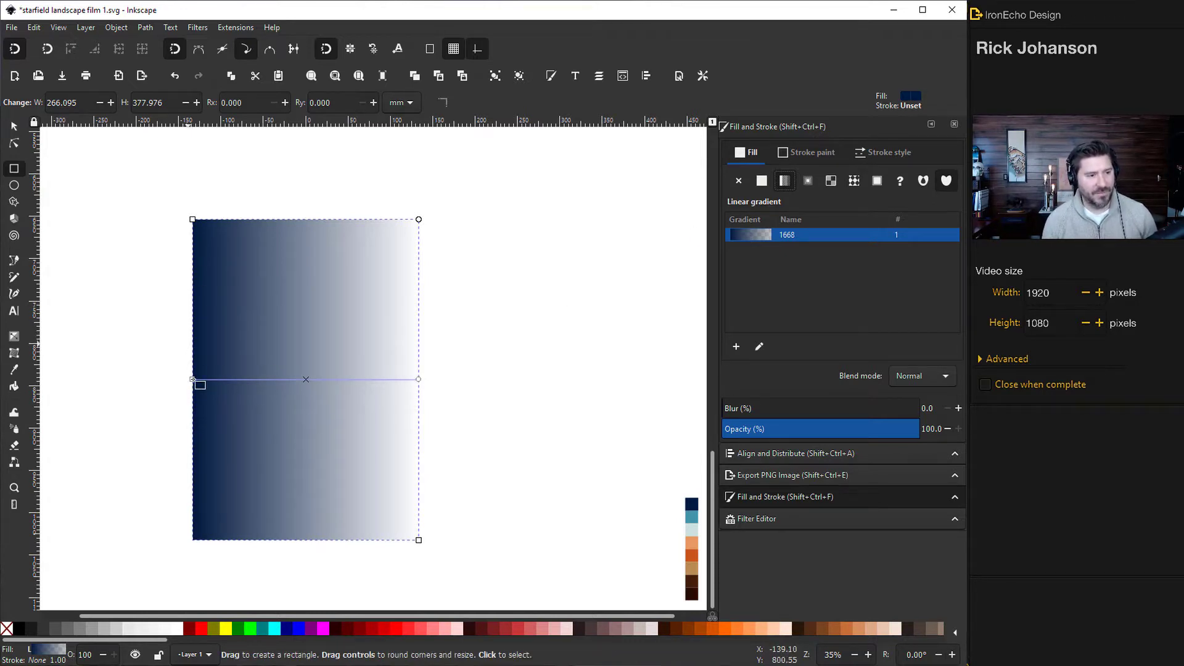
left_click(419, 380)
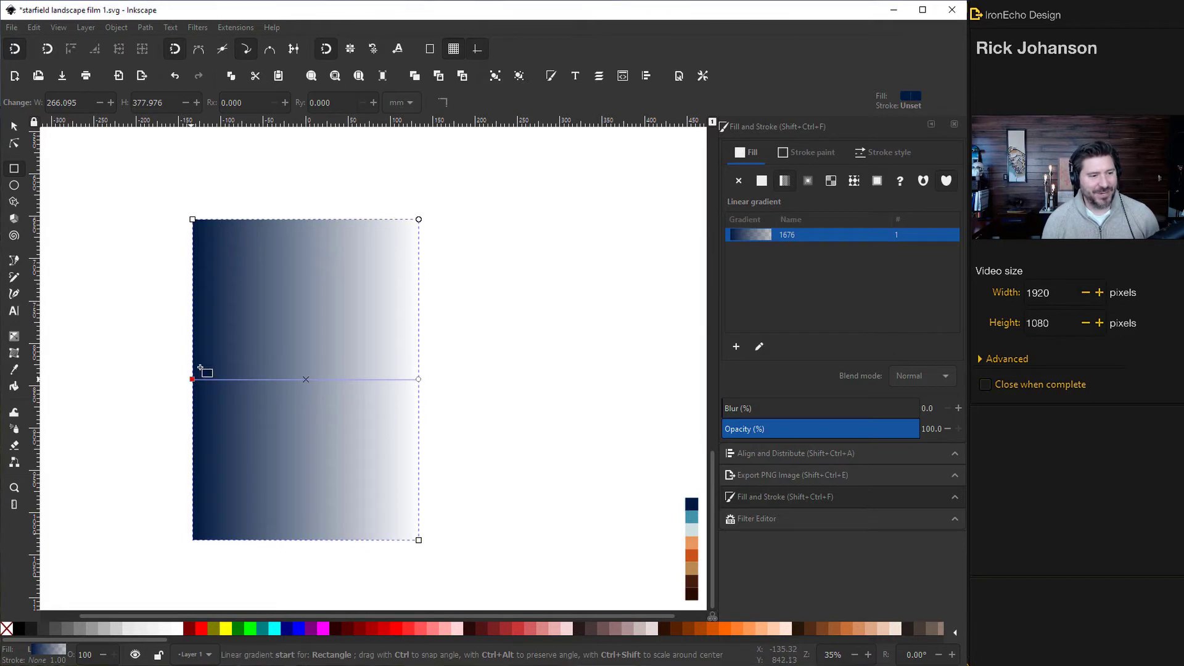
mouse_move(193, 379)
left_mouse_down()
mouse_move(278, 254)
mouse_move(250, 305)
mouse_move(297, 426)
mouse_move(228, 520)
mouse_move(267, 378)
mouse_move(335, 320)
mouse_move(306, 272)
mouse_move(309, 218)
left_mouse_up()
left_click_drag(415, 379, 305, 540)
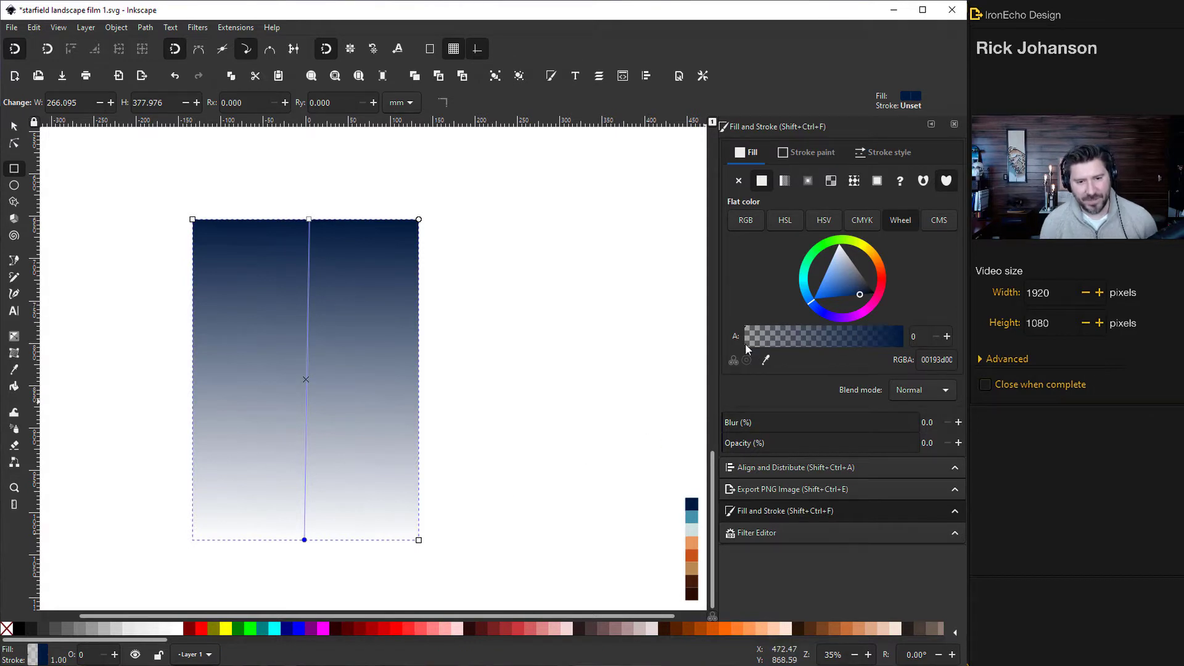
- Make the gradient's bottom stop a fully opaque hot pink ff004b
left_click_drag(745, 343, 824, 346)
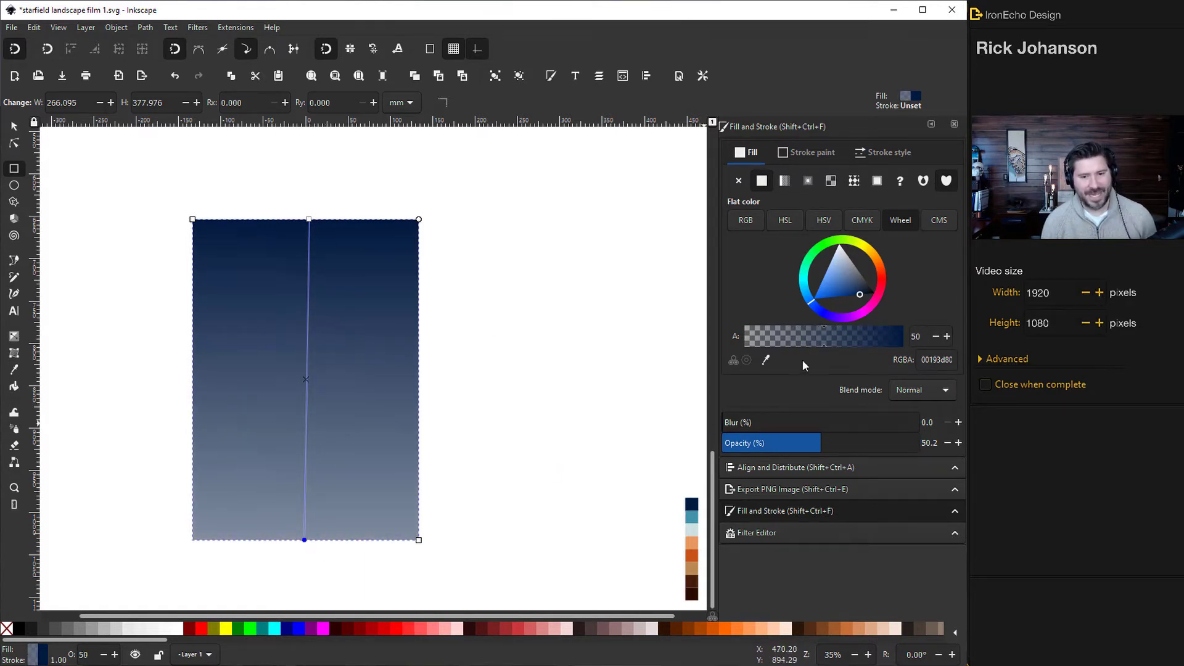
left_click_drag(823, 342, 905, 346)
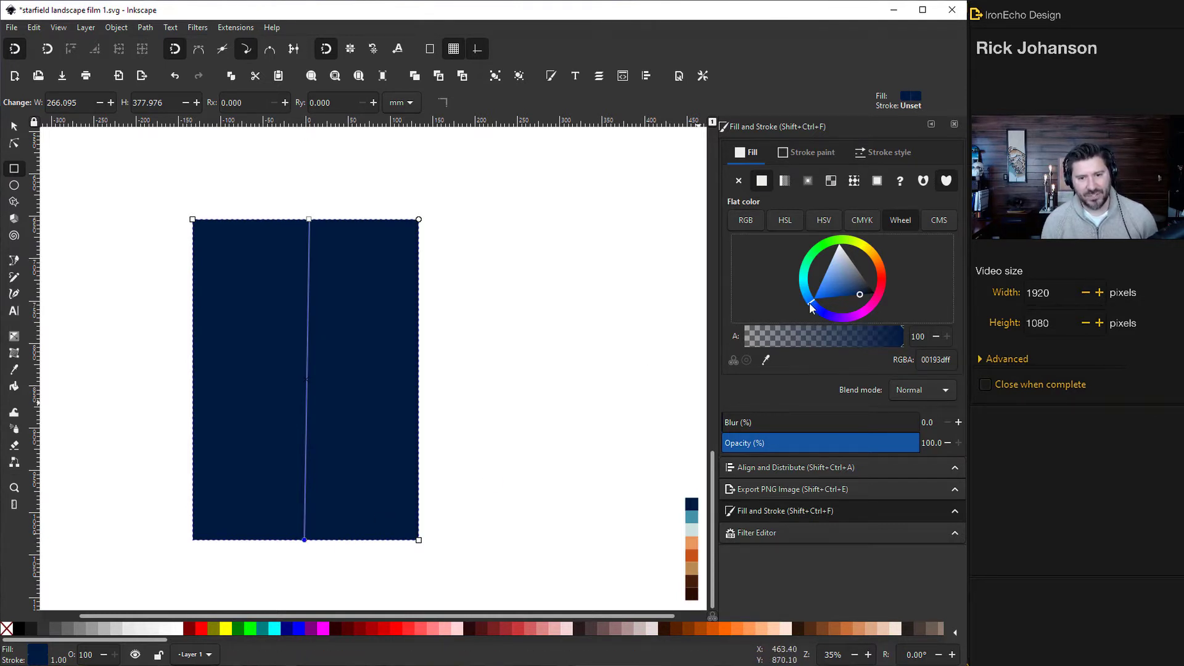
left_click_drag(833, 316, 887, 298)
mouse_move(308, 220)
left_mouse_down()
mouse_move(309, 306)
mouse_move(308, 219)
left_mouse_up()
left_click(312, 225)
key("ctrl+z")
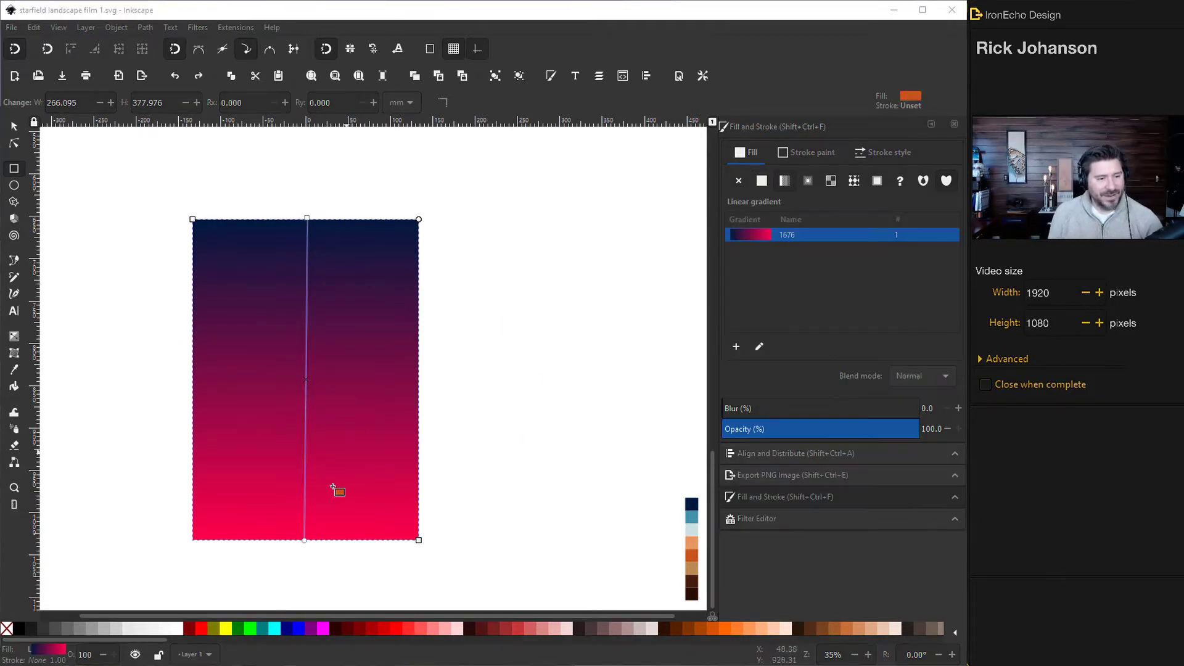
left_click(305, 541)
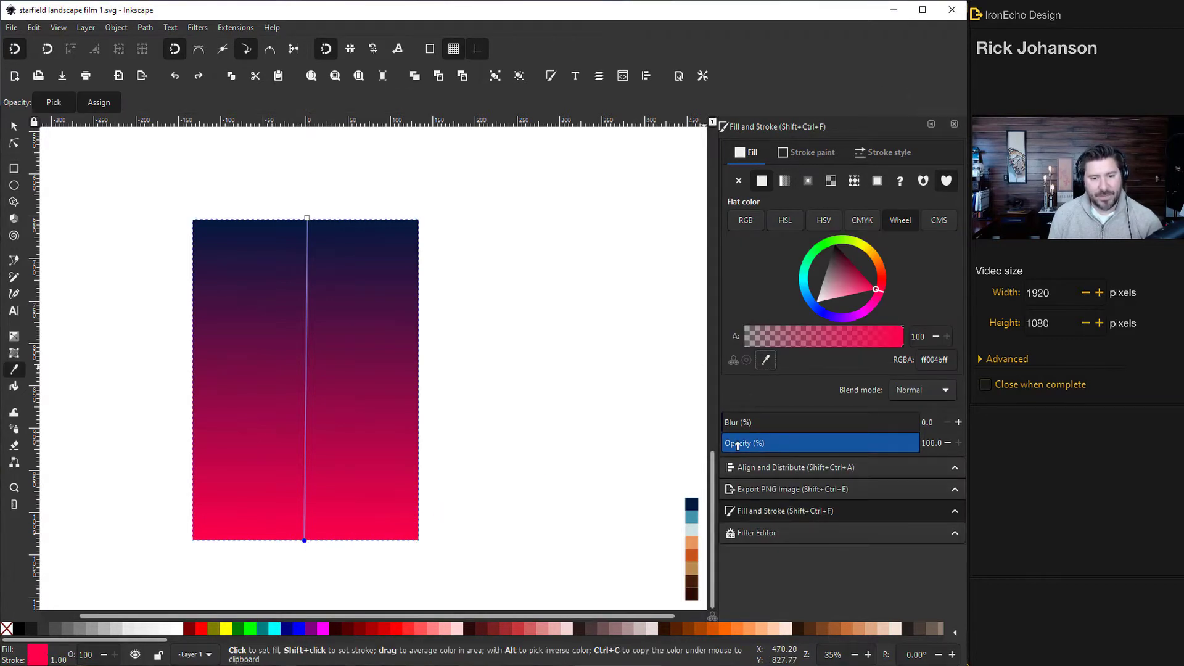
- Set the bottom stop to burnt orange and push the navy start down a third
left_click(694, 558)
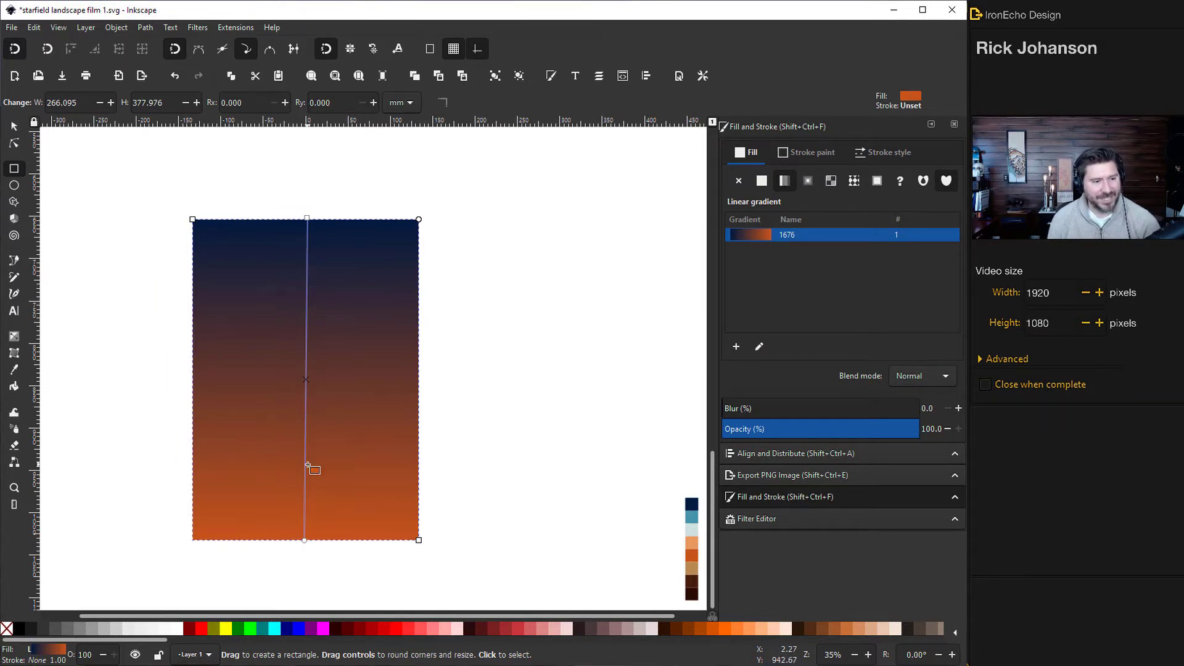
key("g")
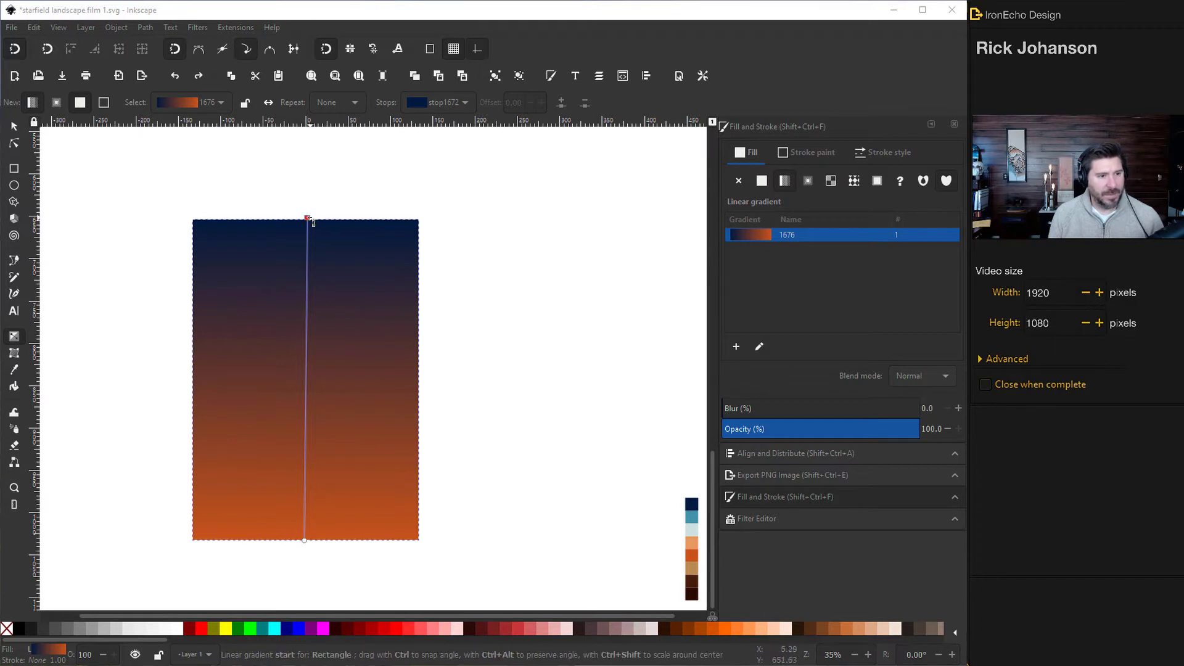
left_click_drag(307, 229, 307, 343)
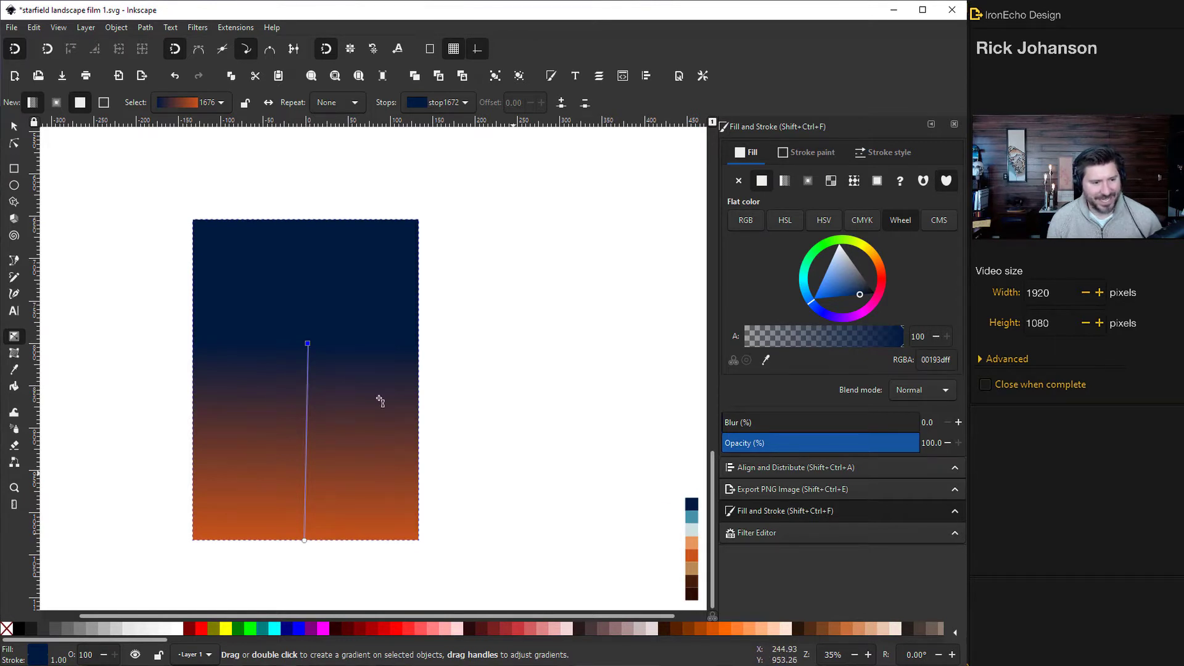
- Add two gradient stops coloured with the teal and pale blue swatches
double_click(307, 438)
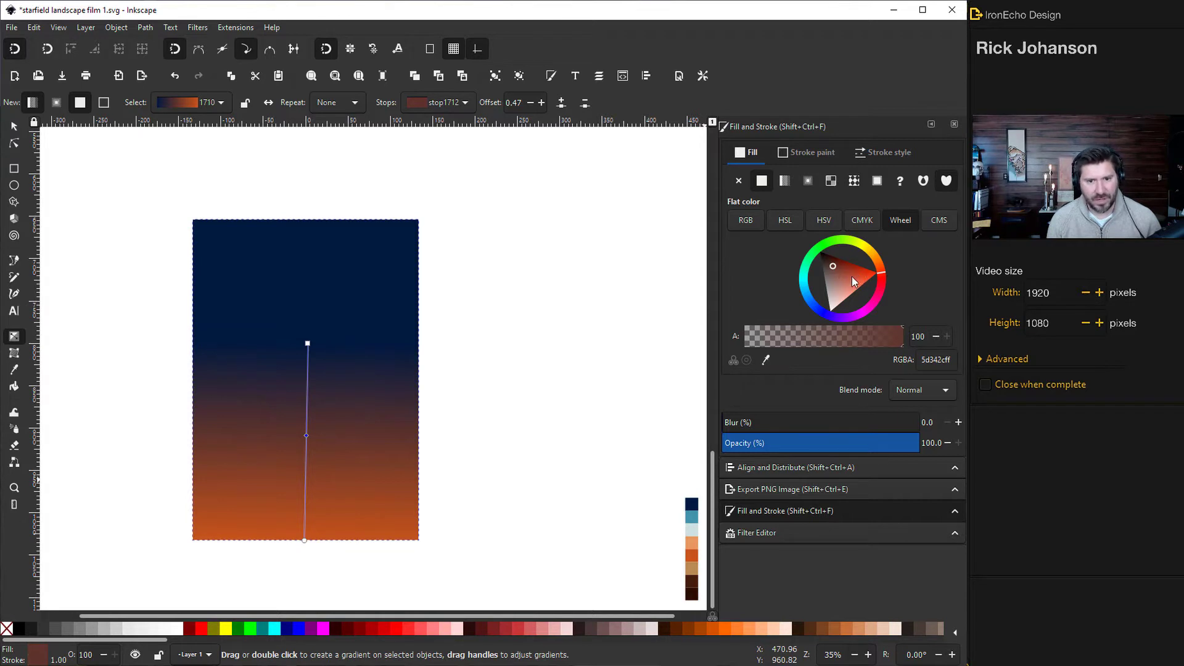
left_click(765, 360)
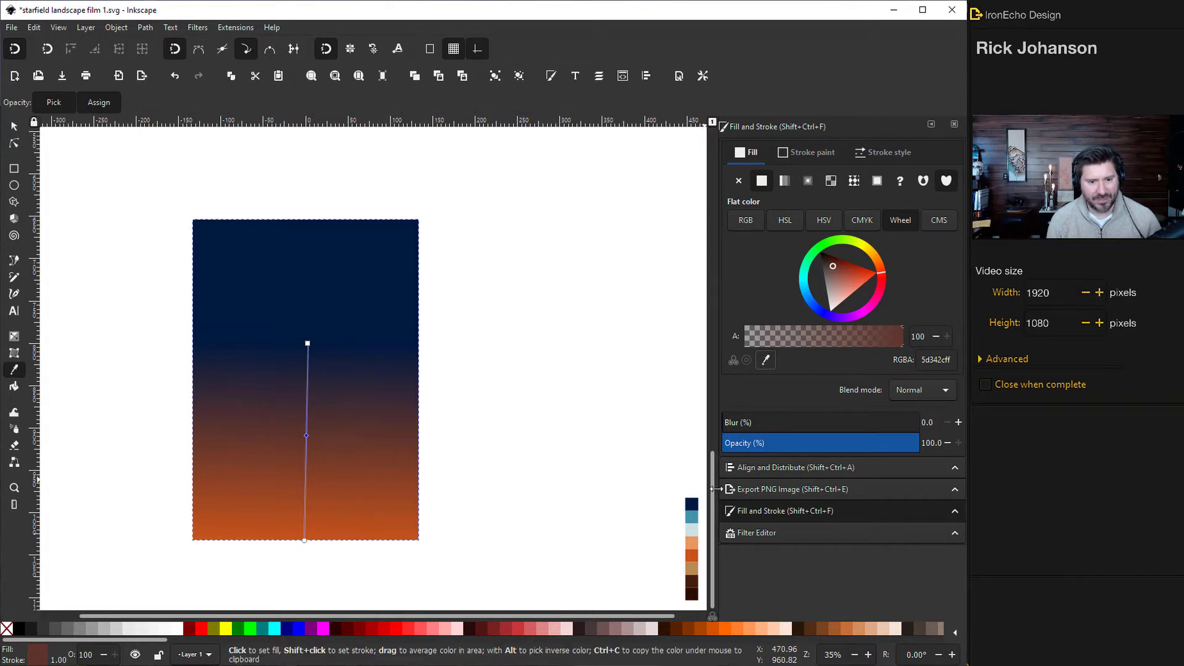
left_click(692, 517)
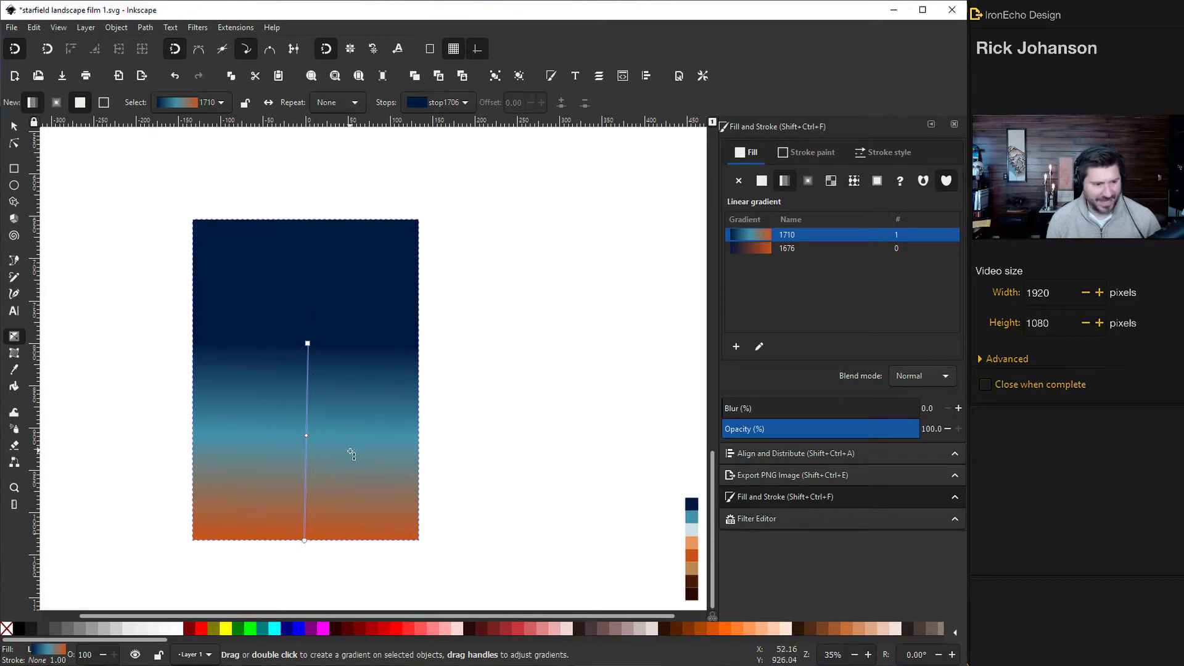
double_click(305, 483)
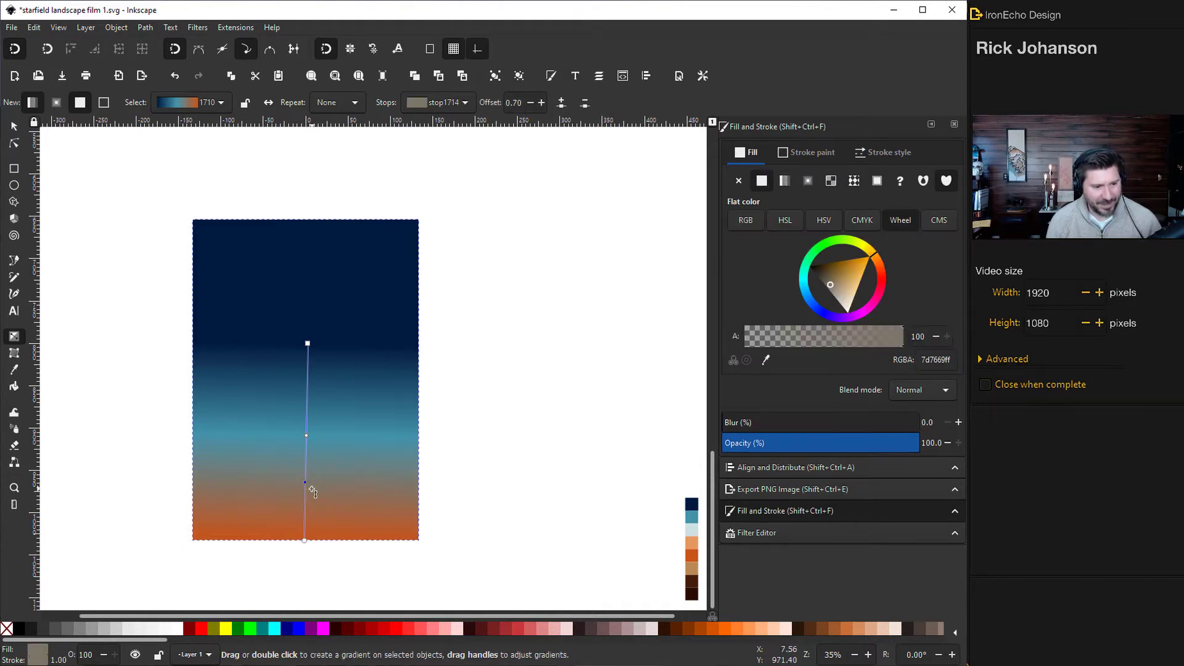
left_click(767, 360)
left_click(692, 529)
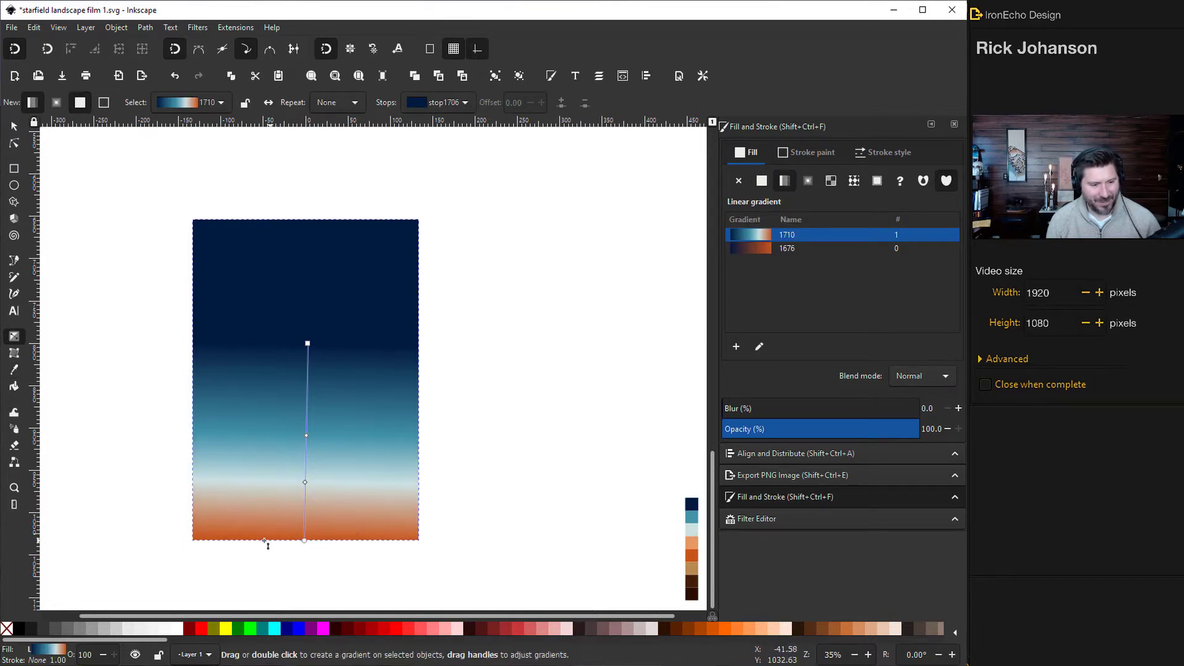
- Colour the near-bottom stop light orange, save, and tweak the lower orange stop
left_click(305, 525)
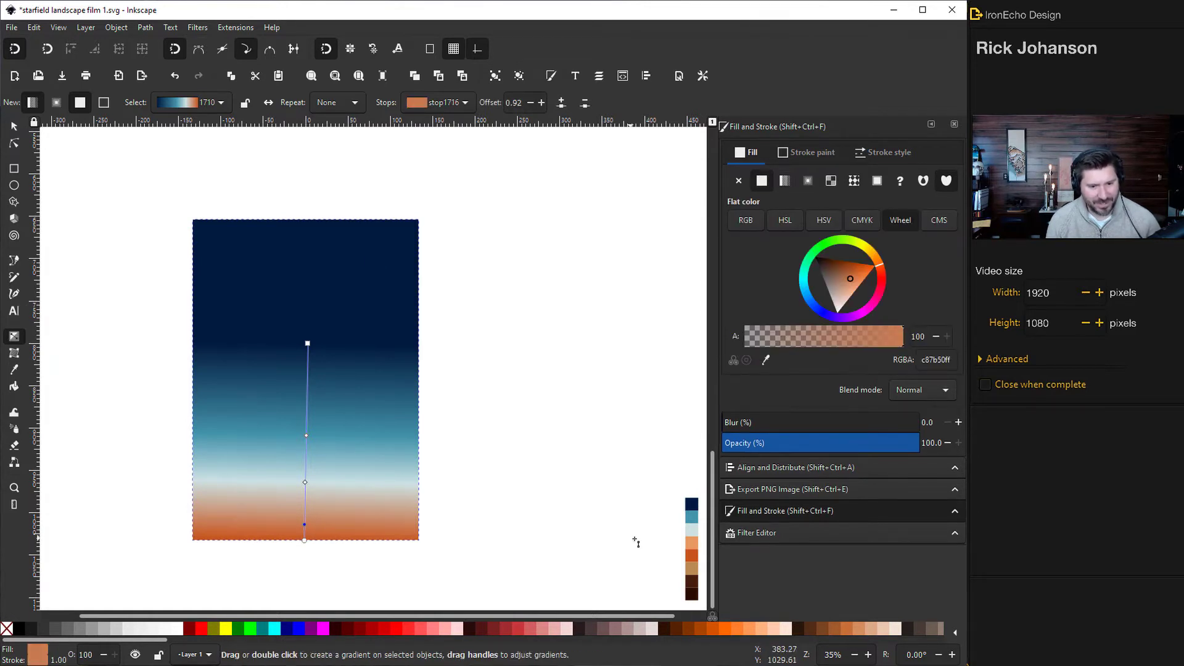
left_click(766, 360)
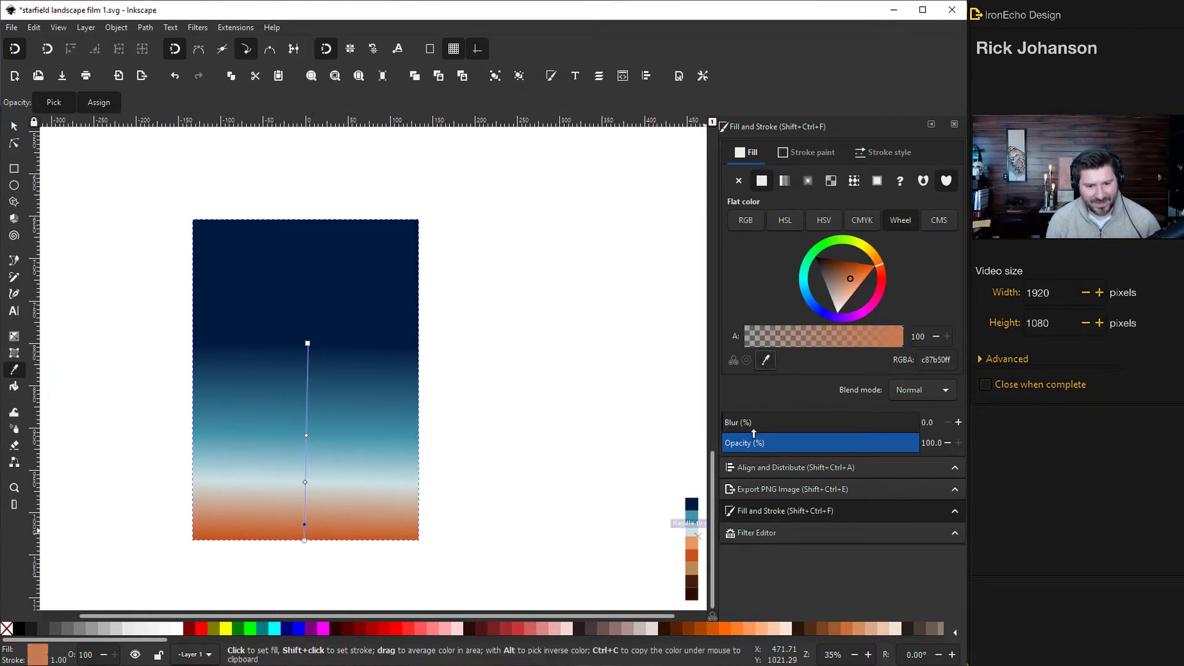
left_click(696, 547)
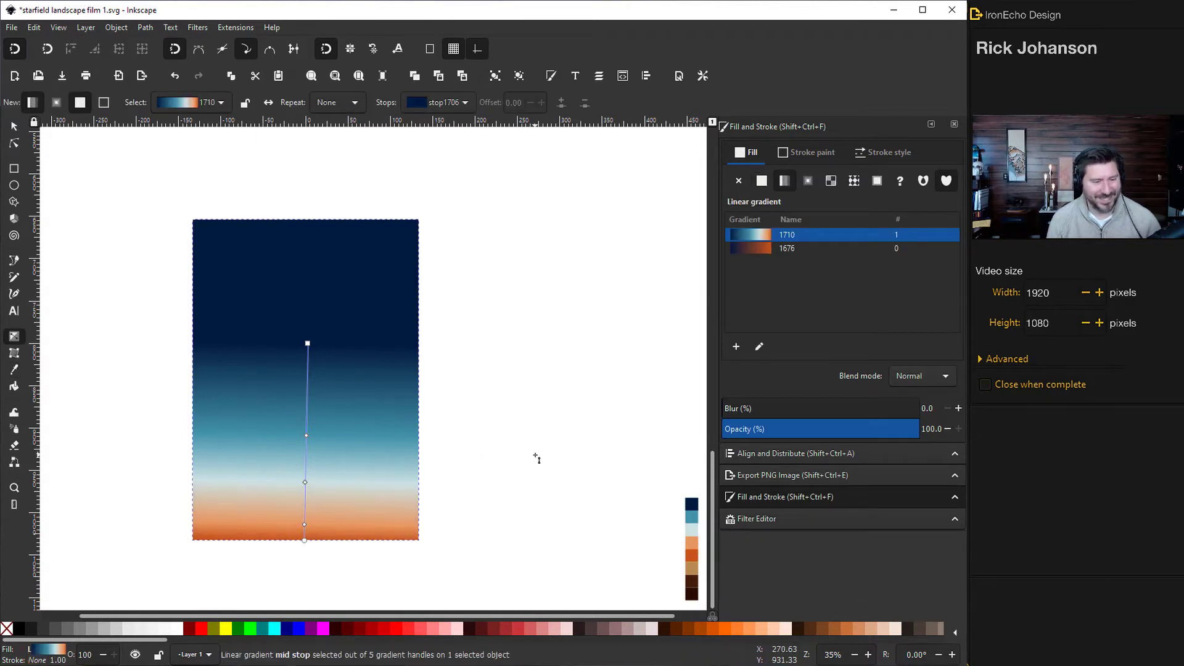
key("ctrl+s")
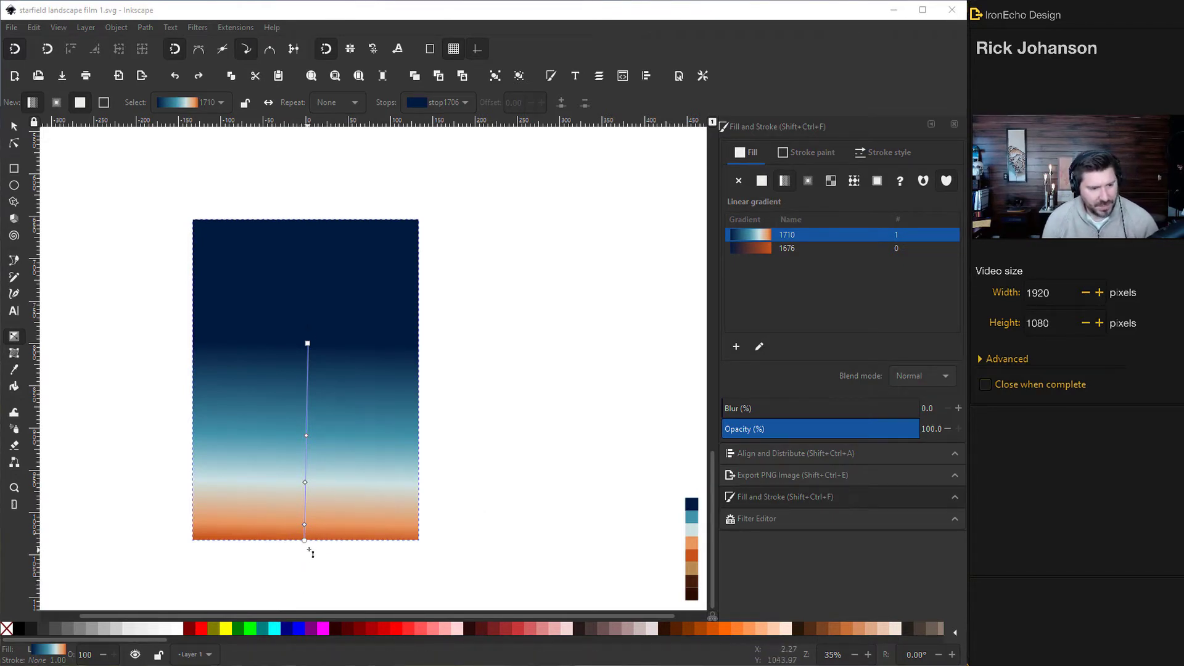
mouse_move(305, 541)
left_mouse_down()
mouse_move(277, 542)
mouse_move(307, 544)
left_mouse_up()
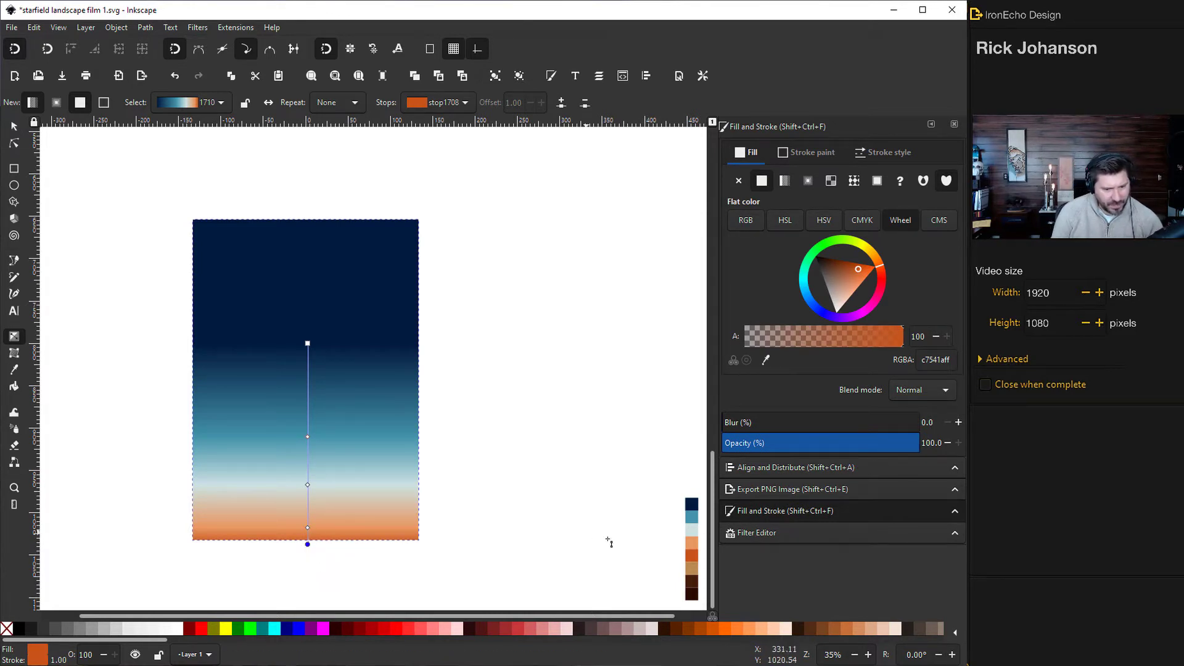
left_click(308, 528)
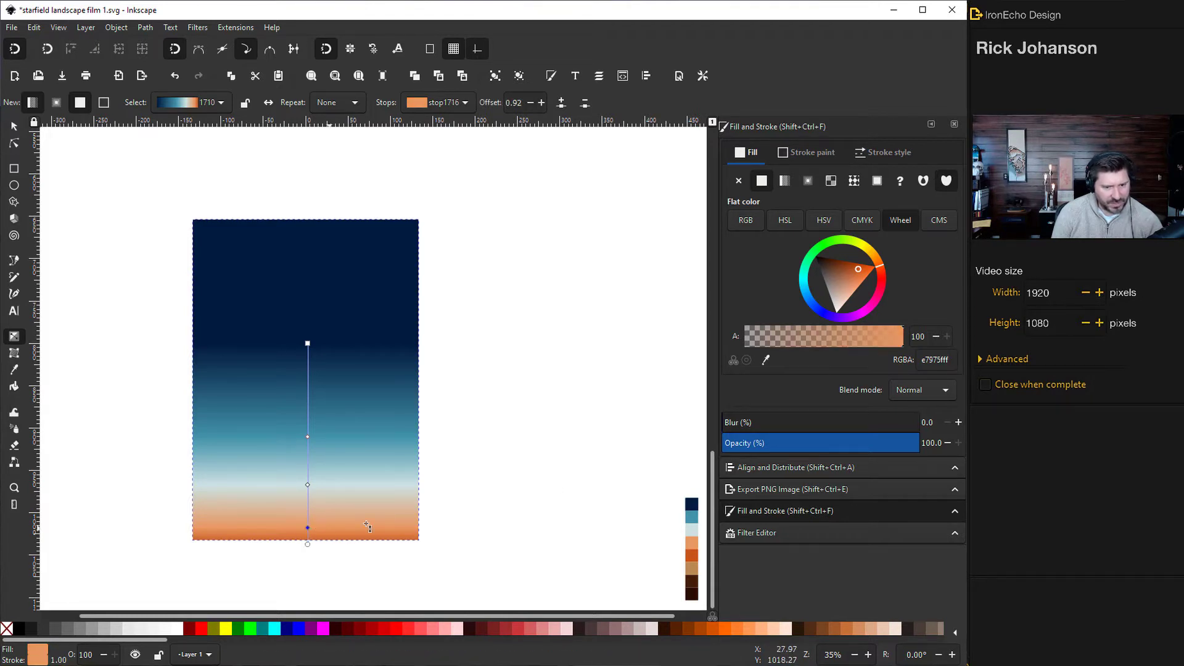
left_click_drag(859, 283, 865, 274)
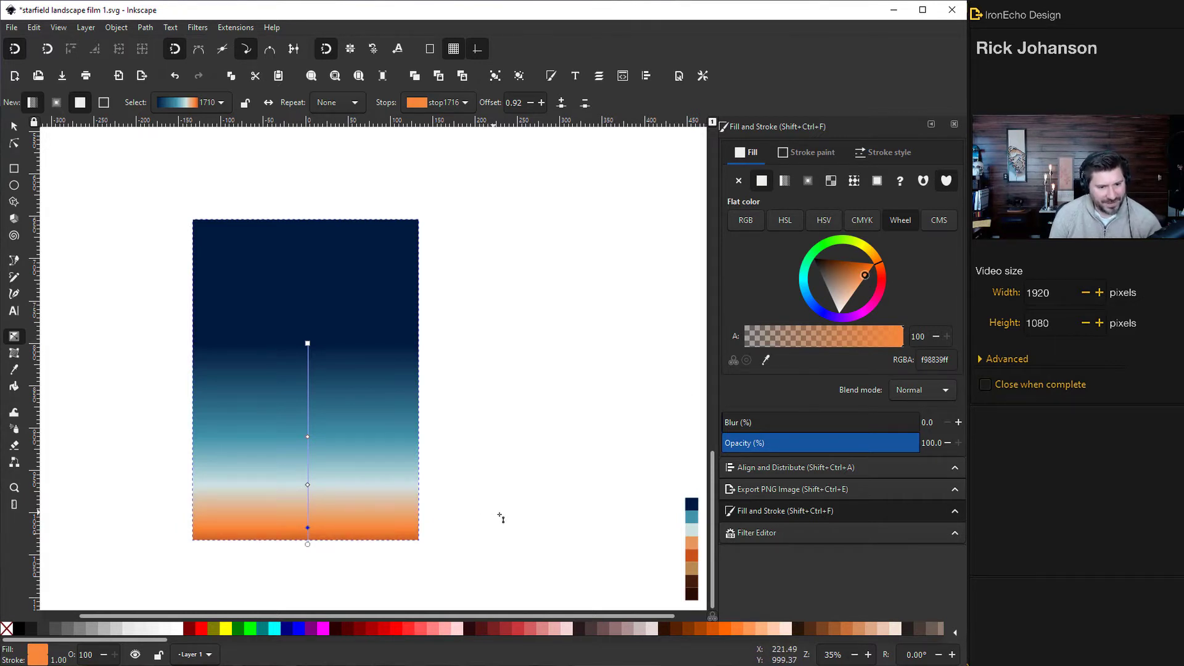
key("ctrl+z")
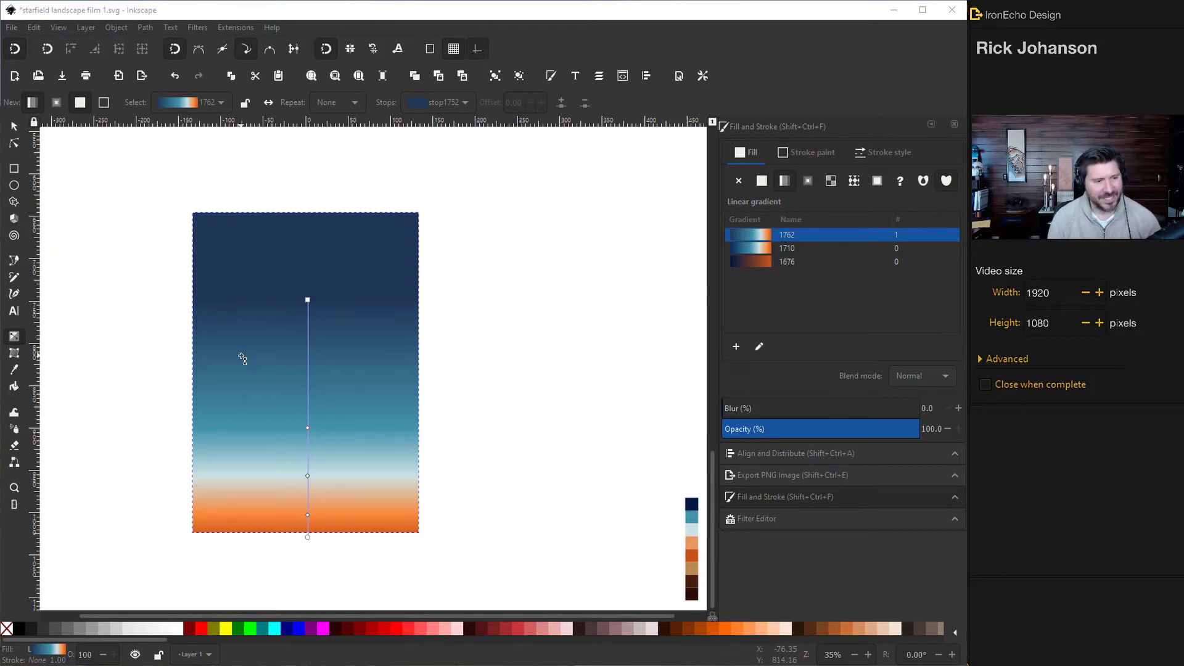
- Widen the sky rectangle rightward, then activate the Calligraphy tool (Dip pen, width 3, thinning 80)
left_click(14, 128)
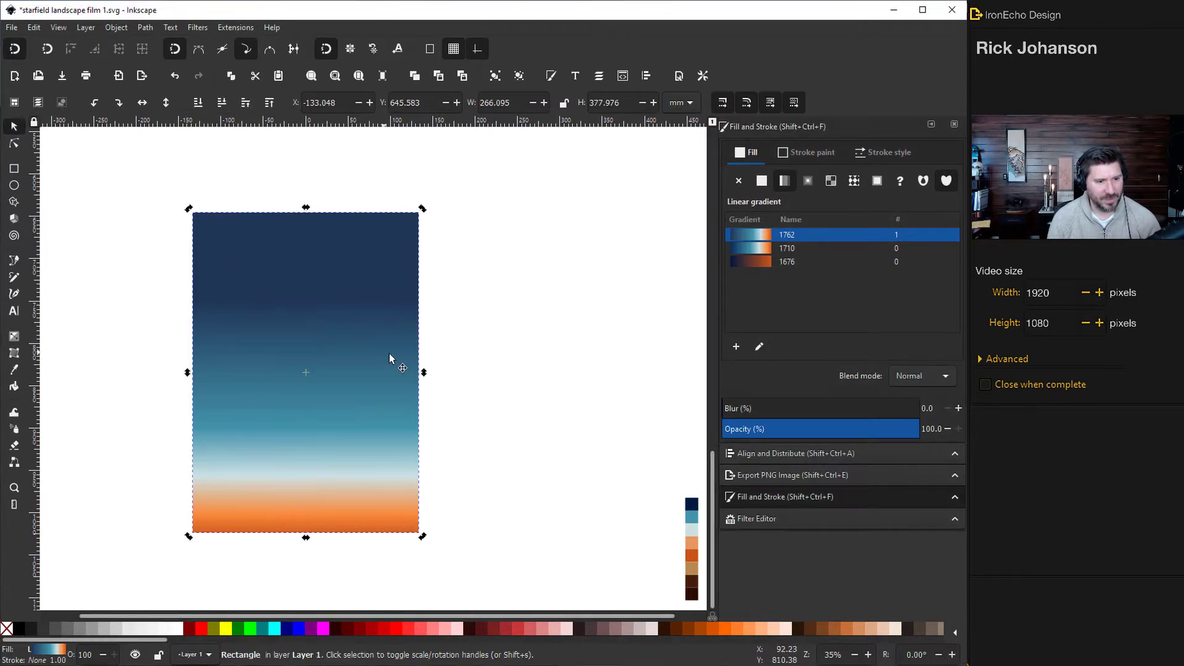
left_click_drag(432, 380, 476, 376)
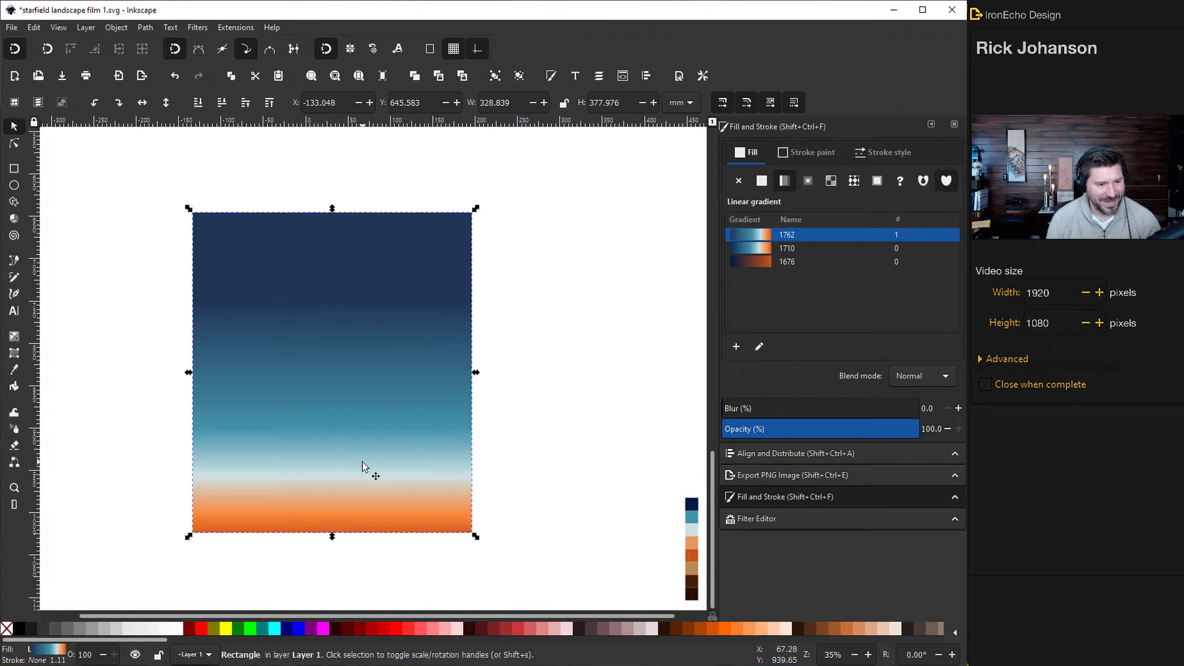
scroll(361, 461, "down", 1)
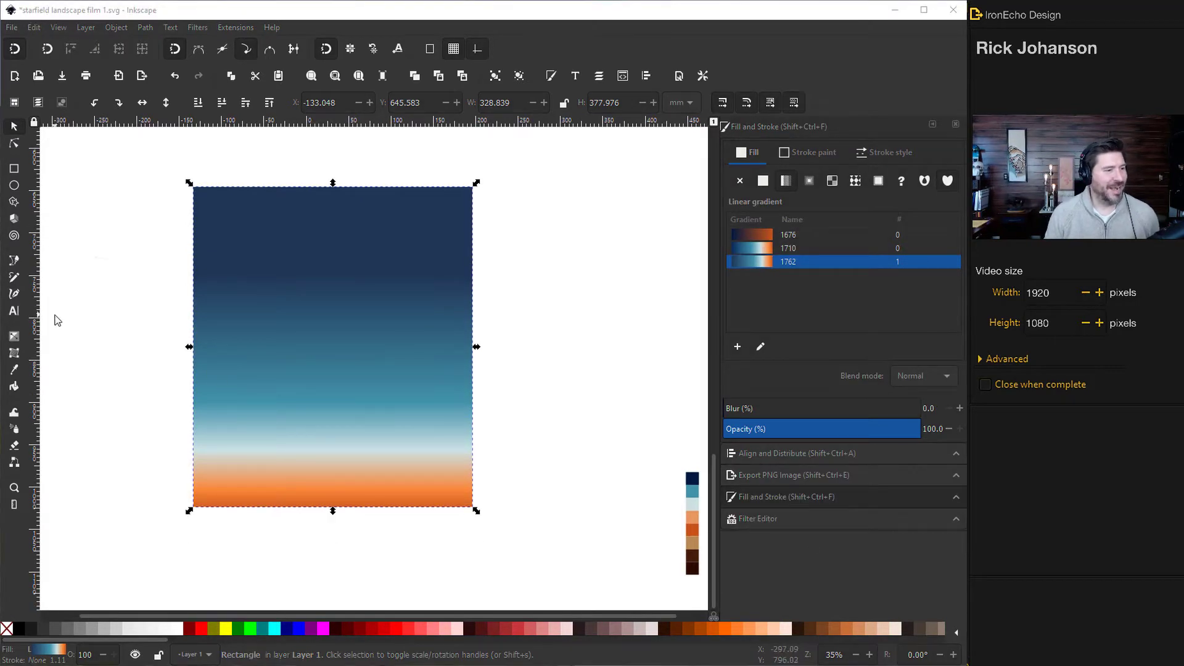
left_click(14, 294)
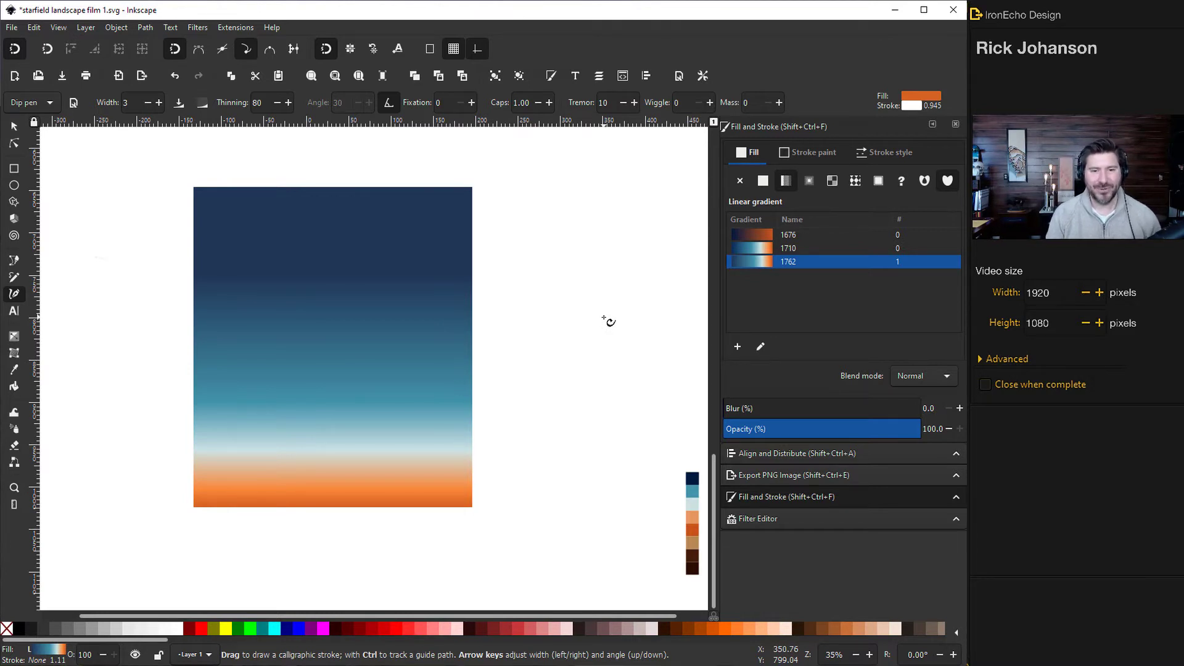
- With the Dip pen preset, paint a white calligraphic stroke along the horizon
left_click(54, 102)
left_click(34, 107)
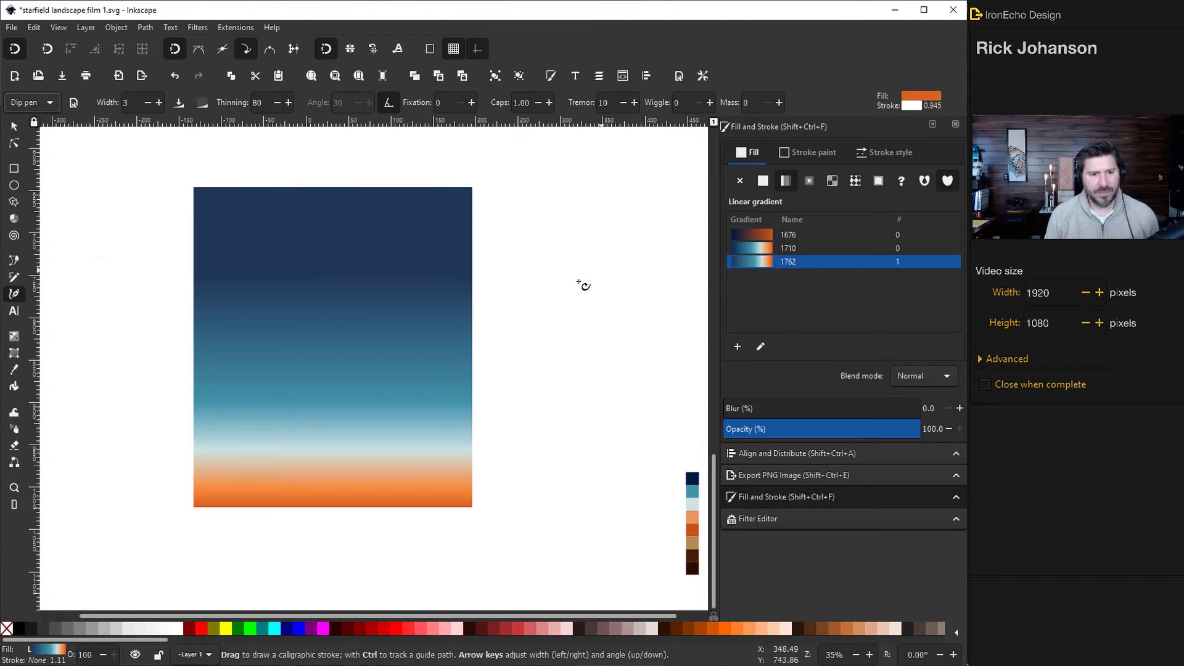
mouse_move(526, 298)
left_mouse_down()
mouse_move(636, 307)
mouse_move(626, 302)
left_mouse_up()
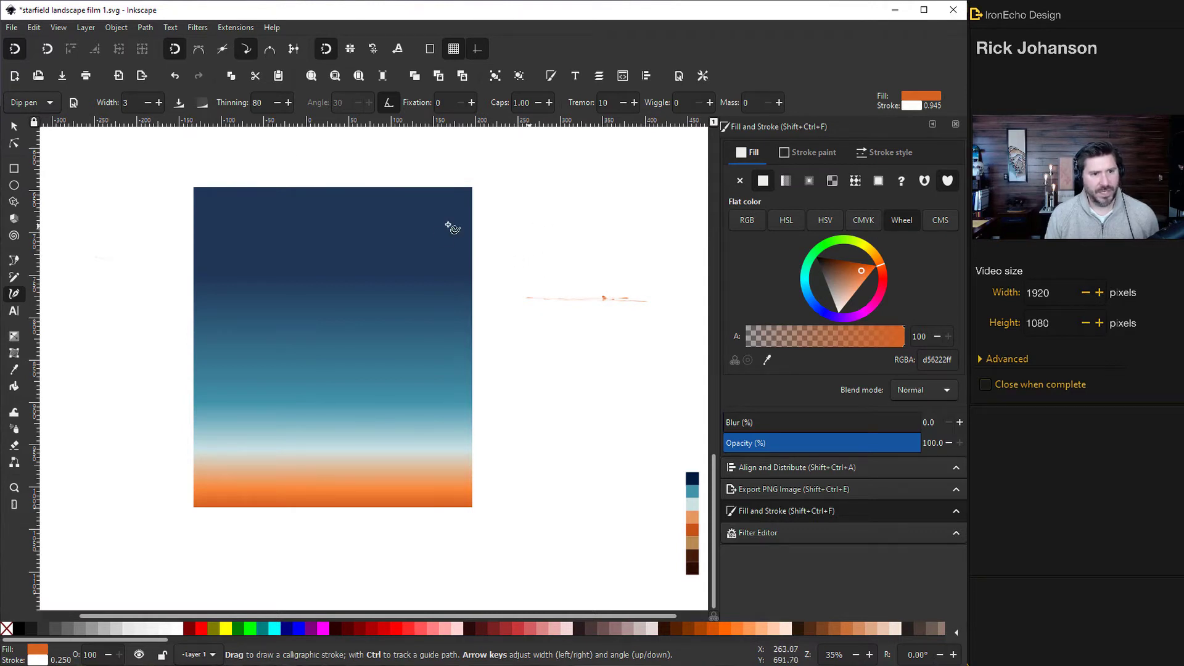
mouse_move(558, 240)
left_mouse_down()
mouse_move(520, 242)
mouse_move(678, 245)
left_mouse_up()
left_click(840, 311)
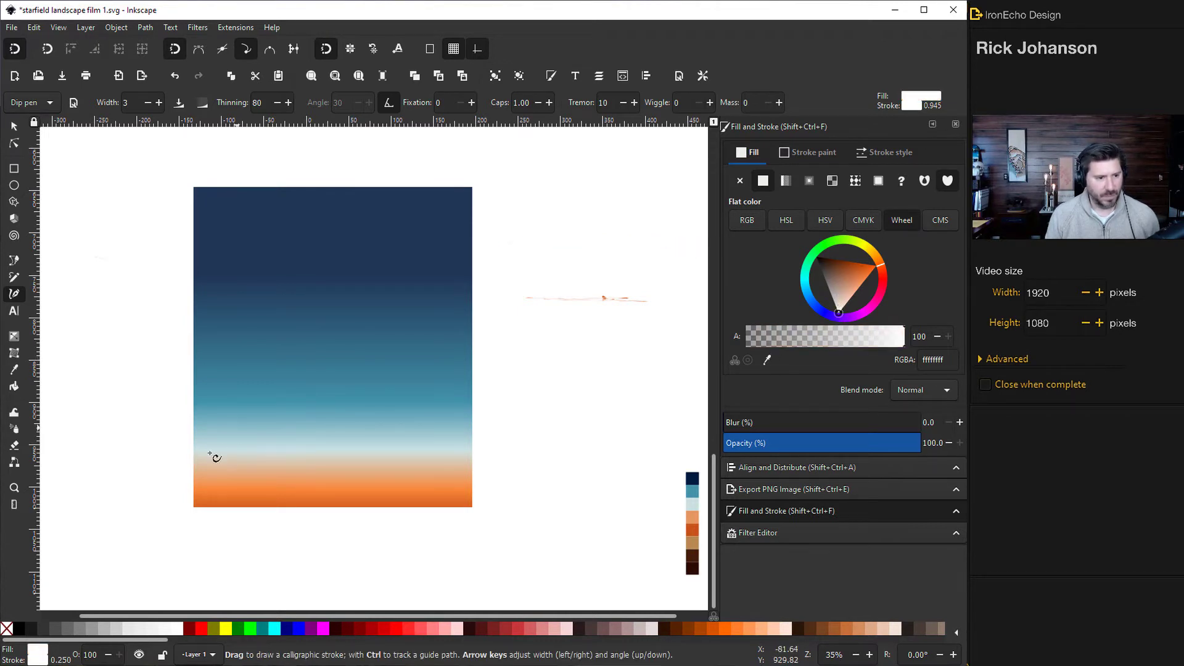
left_click_drag(185, 449, 410, 450)
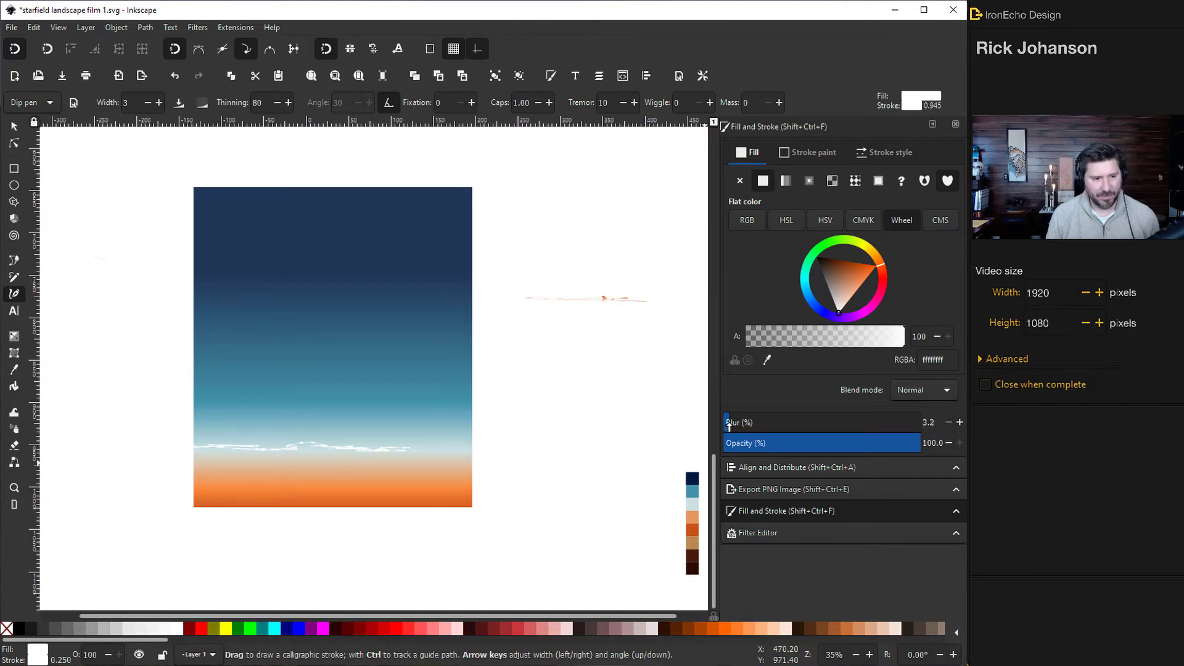
- Blur the white cloud band to 12.1%, set opacity 91.3%, and nudge it above the orange
left_click_drag(729, 426, 749, 425)
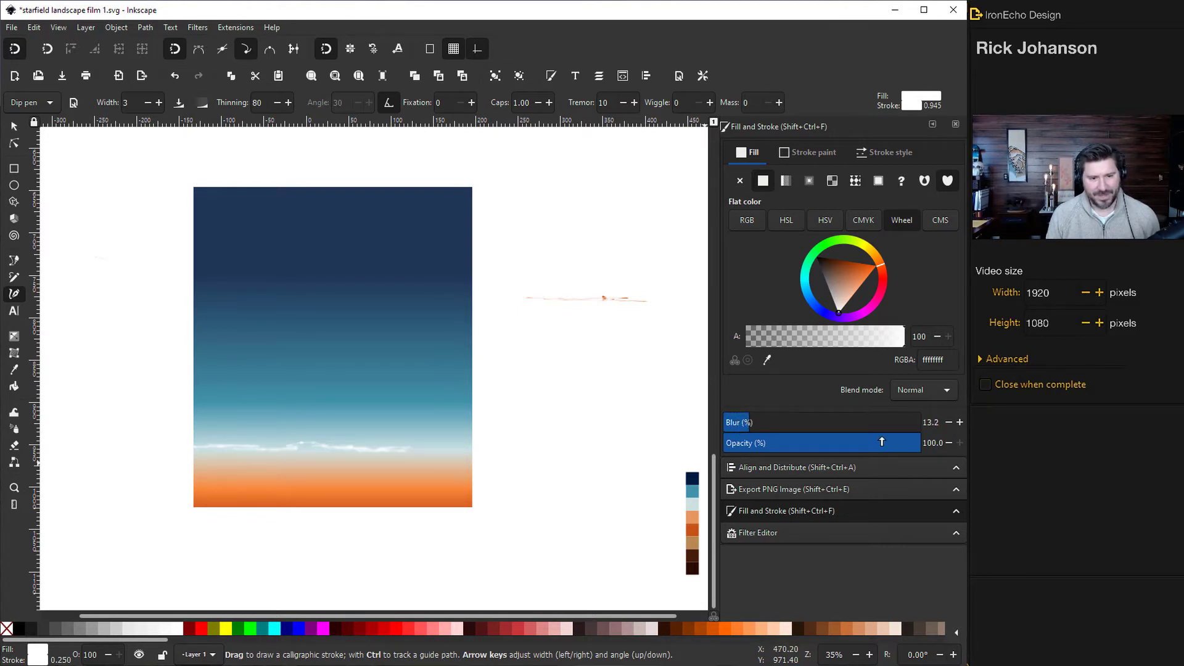
left_click_drag(882, 442, 878, 441)
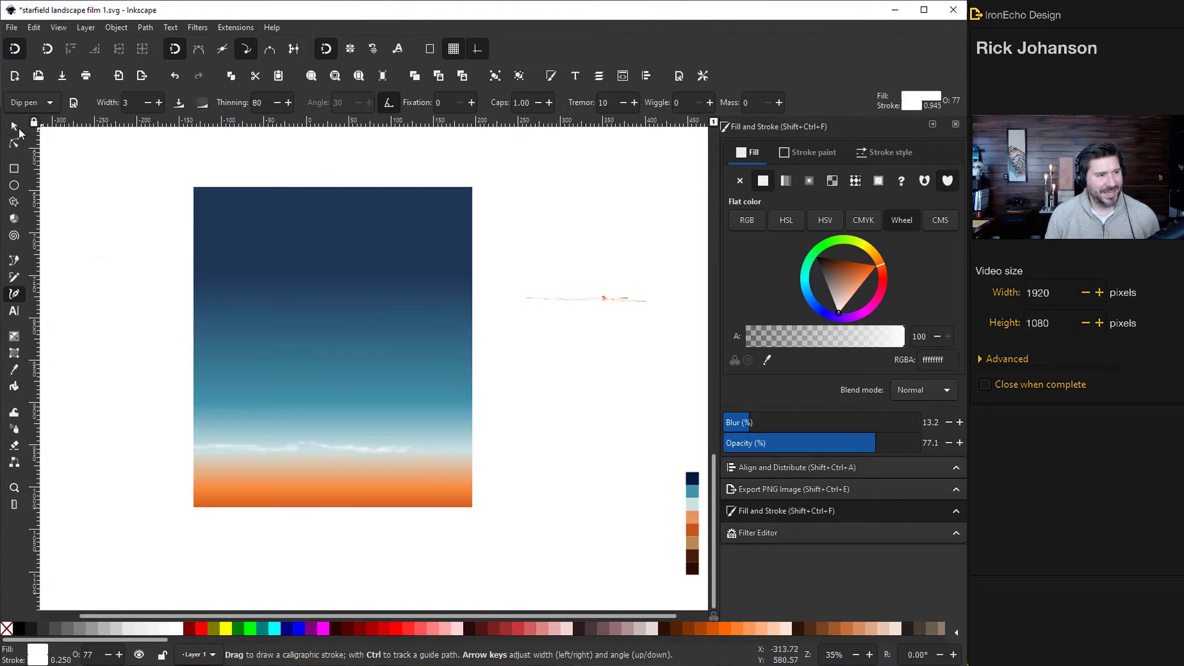
left_click(14, 127)
left_click(362, 452)
left_click(419, 452)
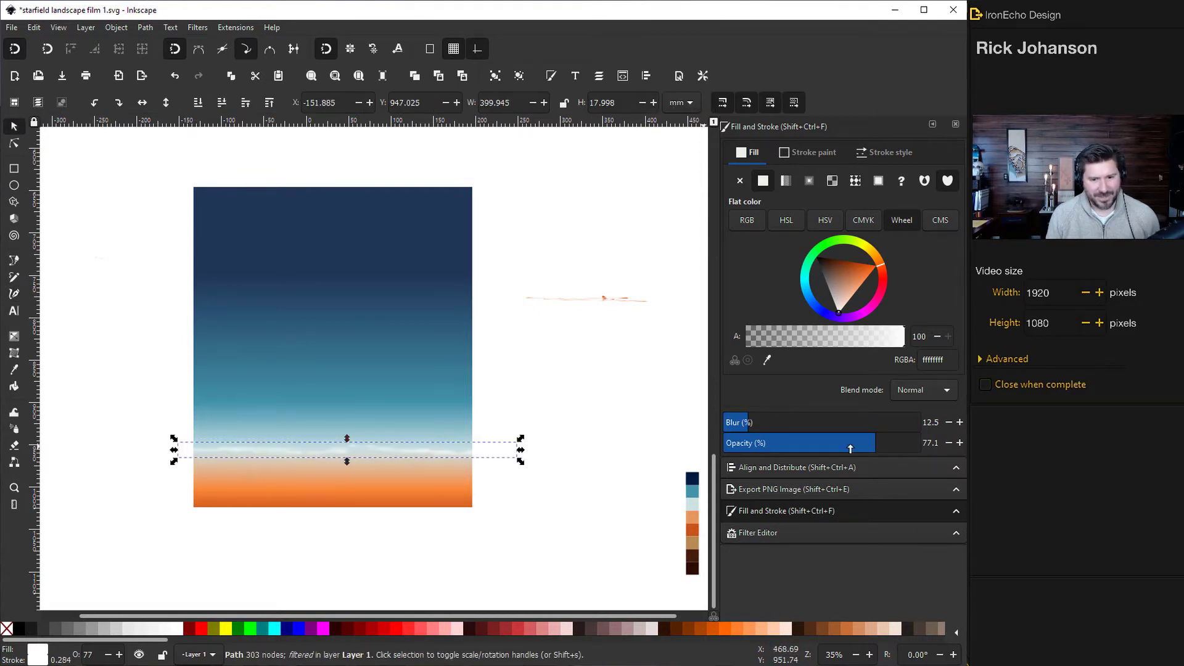
left_click_drag(858, 448, 885, 449)
key("Escape")
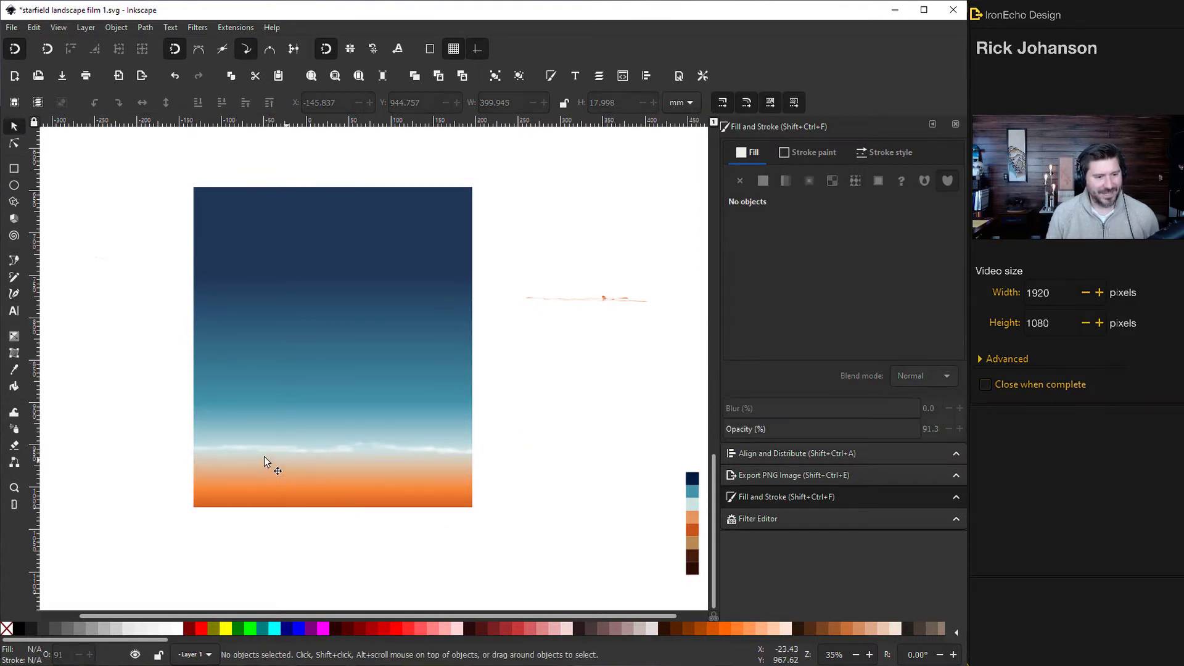
mouse_move(432, 453)
left_mouse_down()
mouse_move(432, 486)
mouse_move(405, 458)
mouse_move(423, 476)
mouse_move(424, 461)
mouse_move(432, 493)
mouse_move(432, 457)
left_mouse_up()
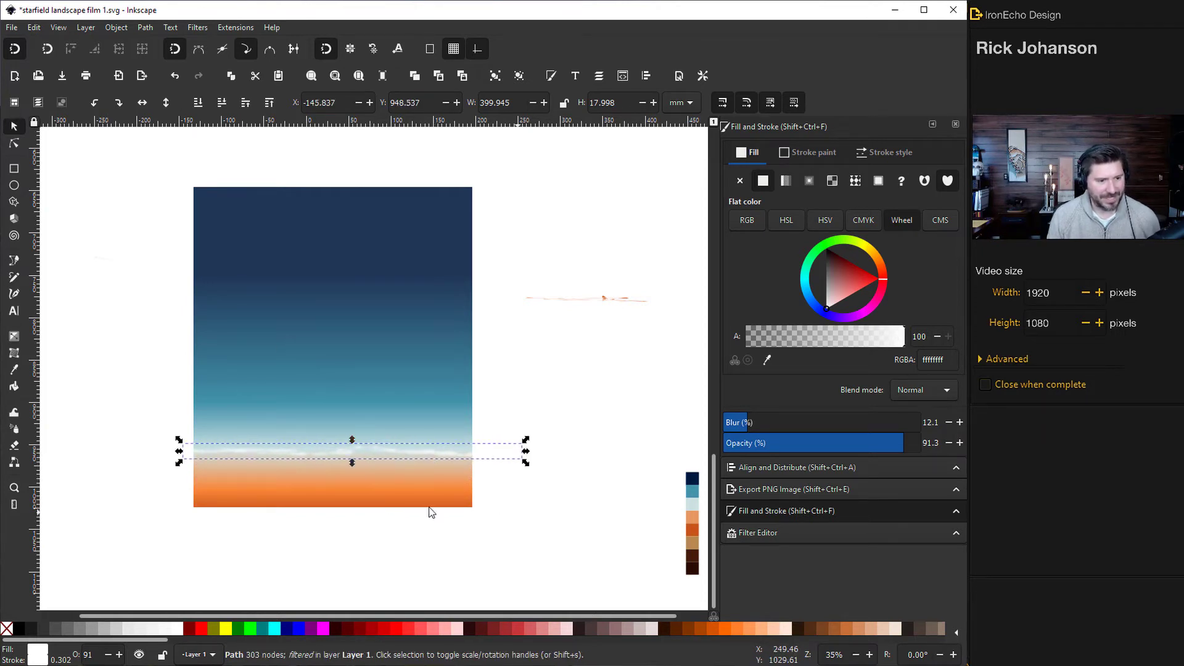
key("Escape")
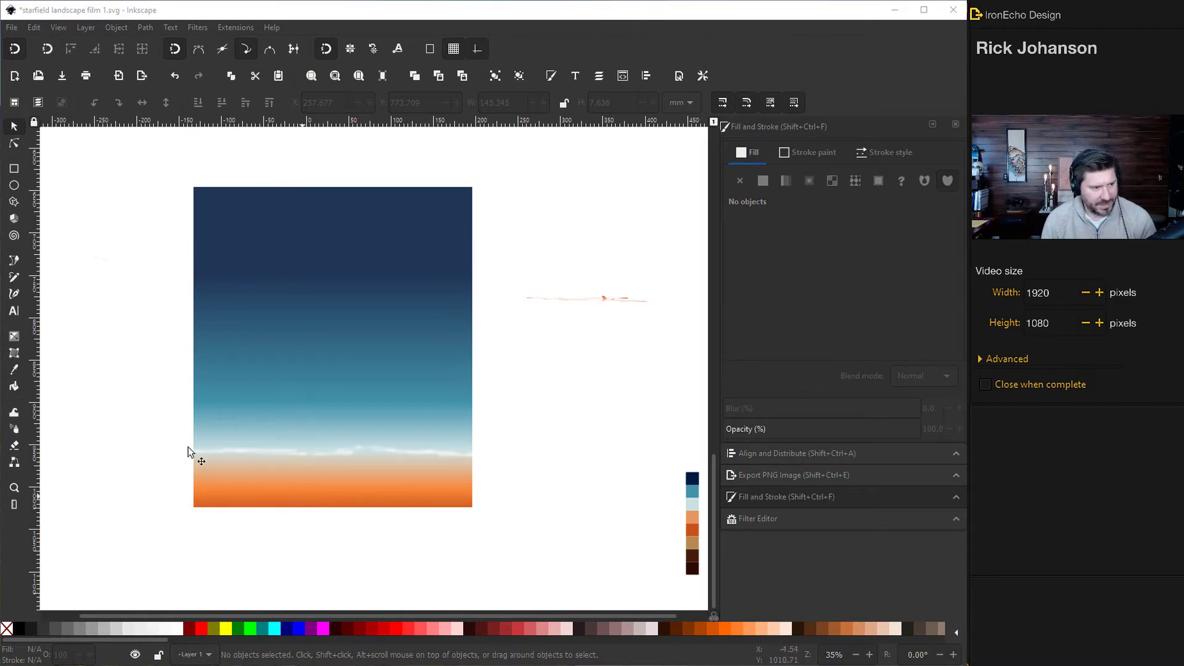
- Return to the Calligraphy tool, draw a test stroke, and set stroke paint to none
left_click(15, 294)
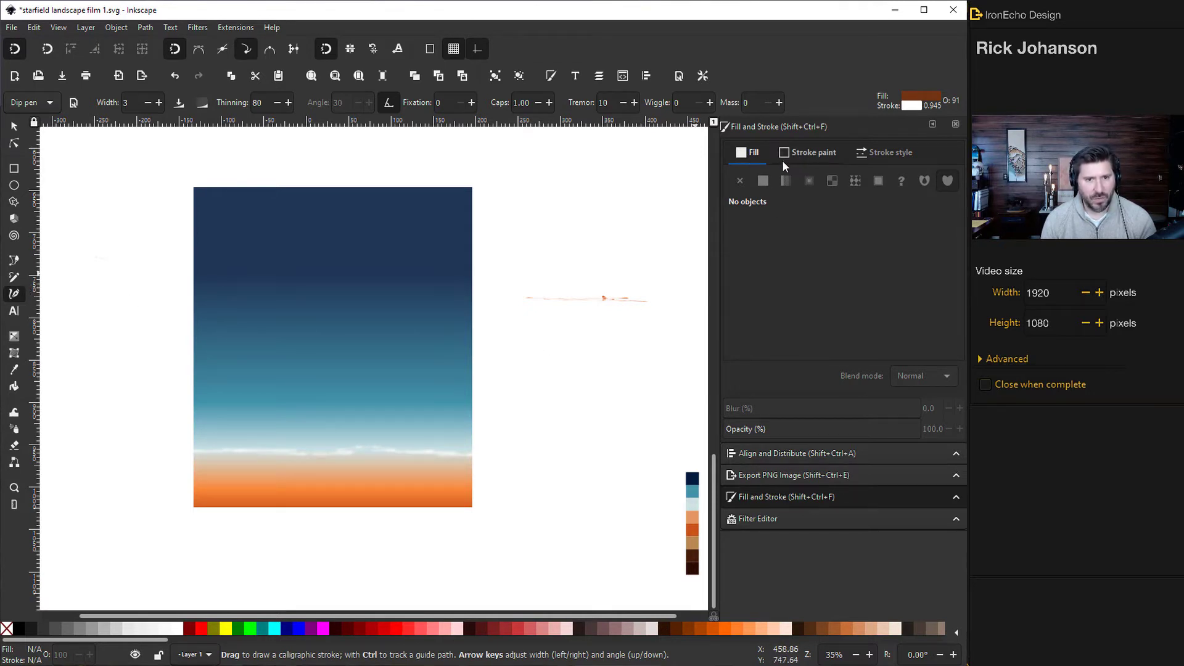
left_click_drag(507, 392, 658, 398)
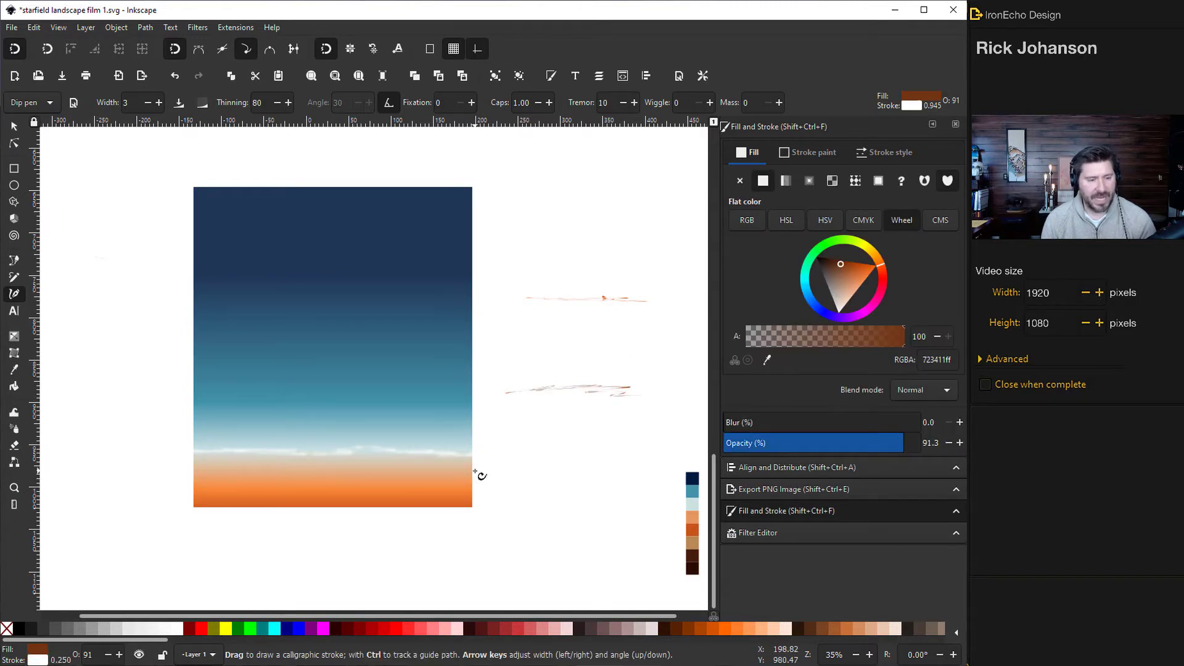
left_click(799, 150)
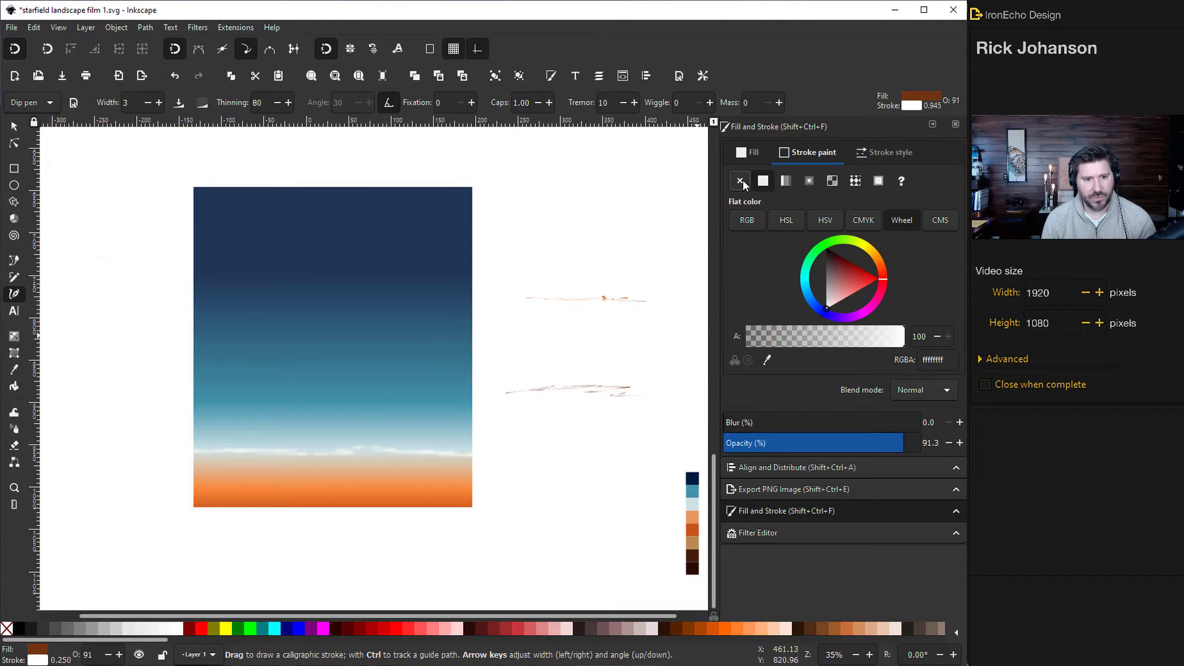
left_click(741, 181)
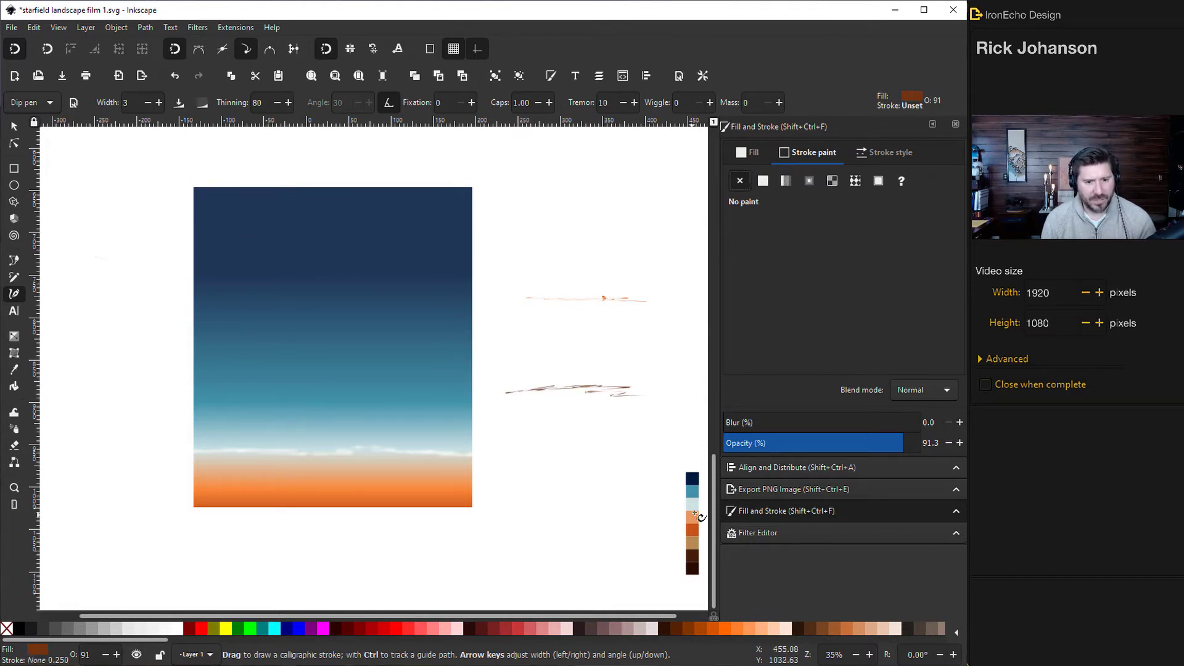
- Paint a wisp across the lower-left orange, colour it dark brown 361502, and blur it 23.5%
mouse_move(202, 492)
left_mouse_down()
mouse_move(185, 492)
mouse_move(319, 488)
left_mouse_up()
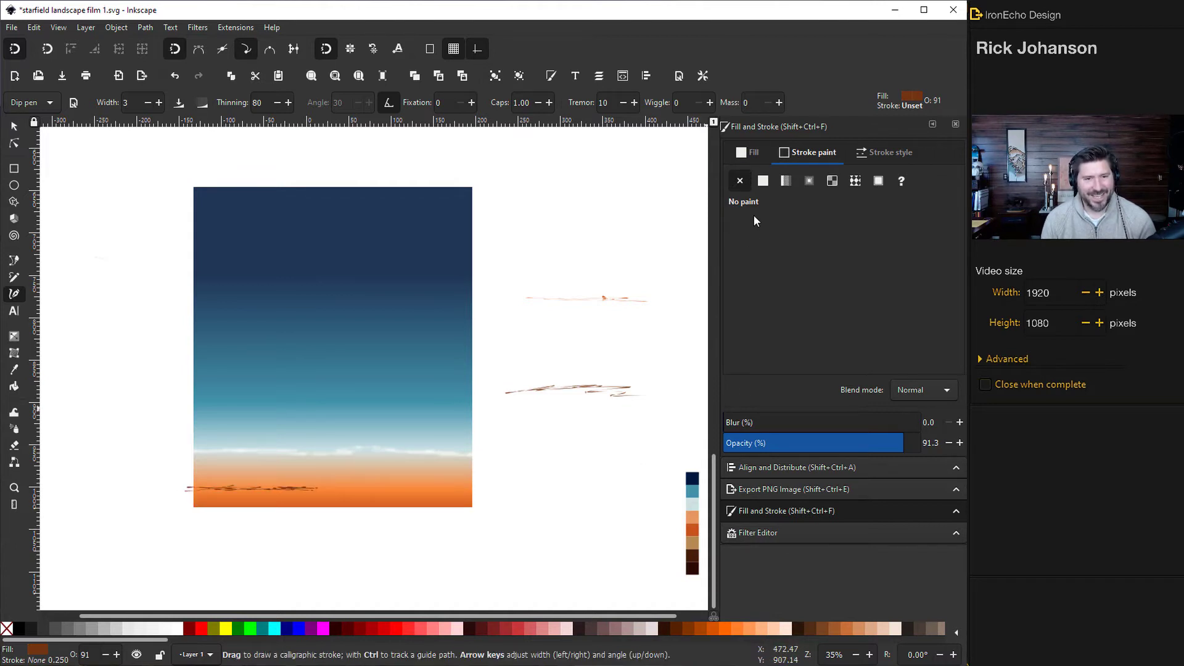
left_click(749, 154)
left_click(827, 257)
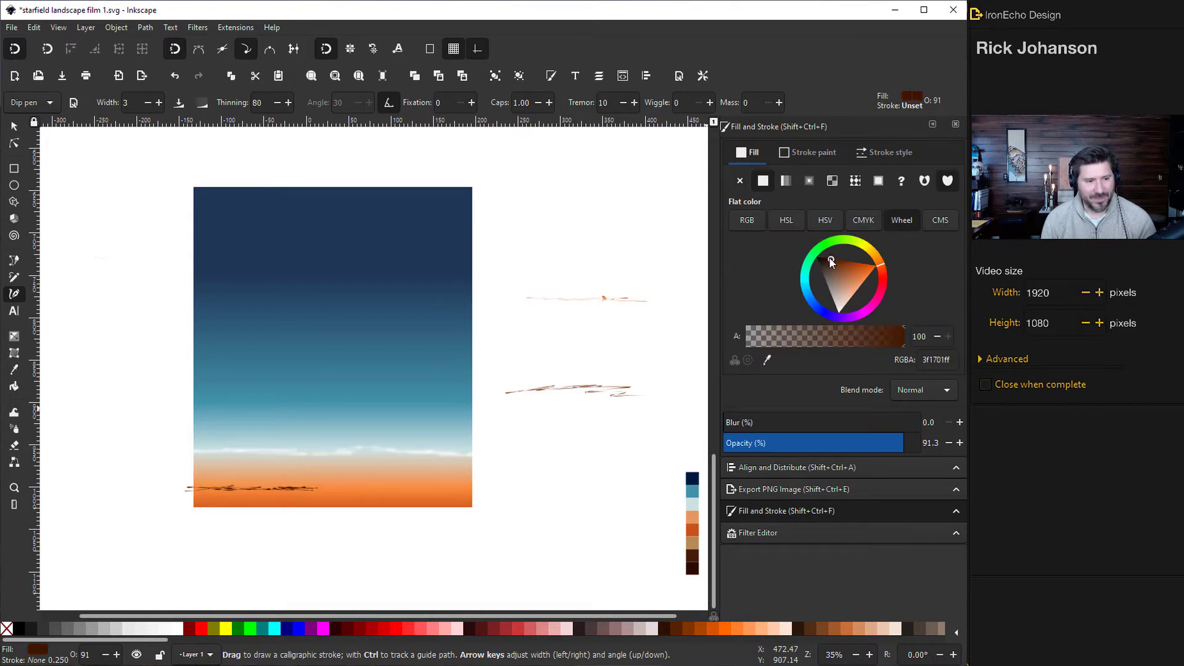
left_click_drag(742, 426, 815, 446)
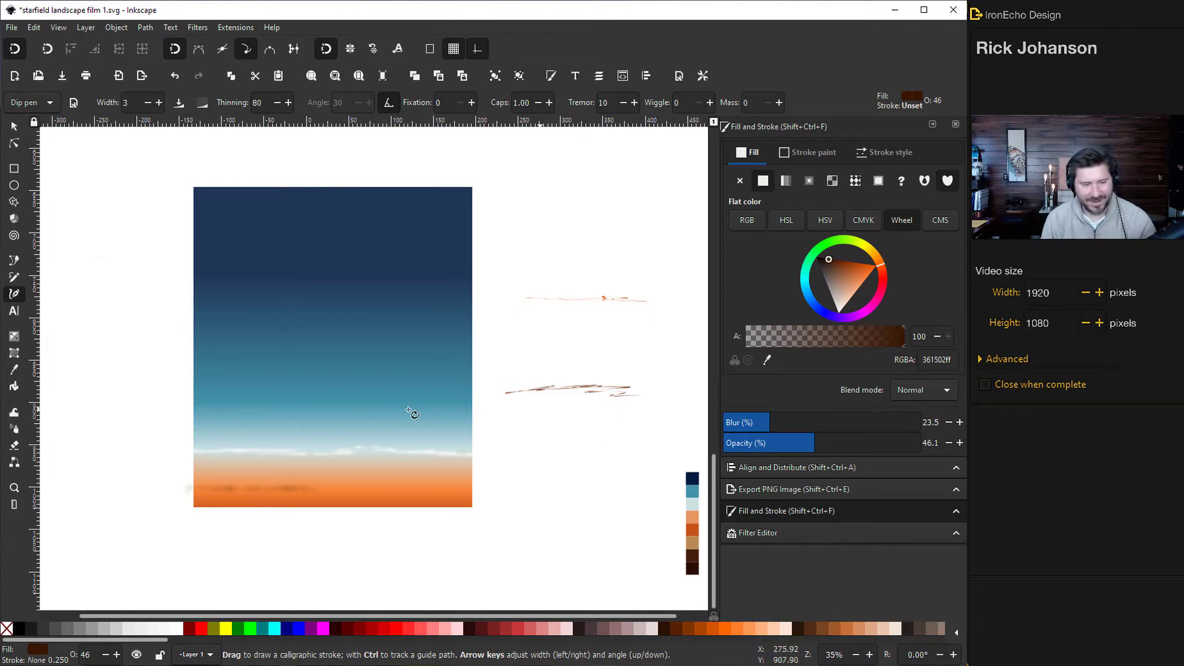
- Move the blurred wisp right and up, stretch it wider, and make it fainter
key("s")
left_click(299, 493)
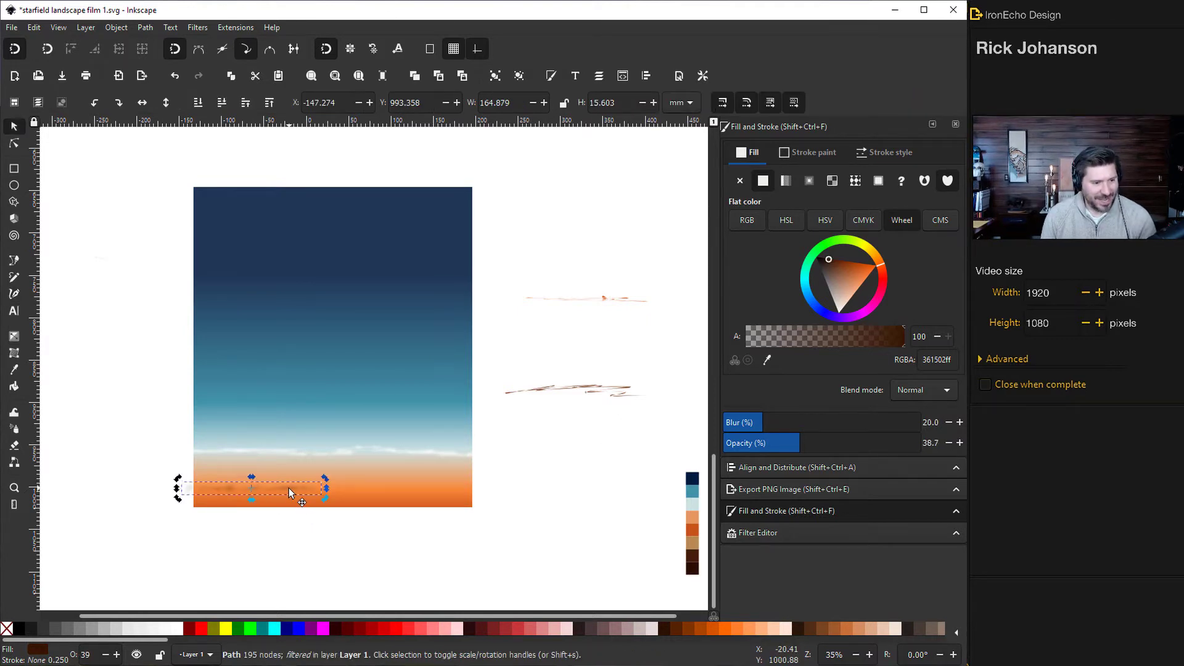
left_click(290, 493, "ctrl")
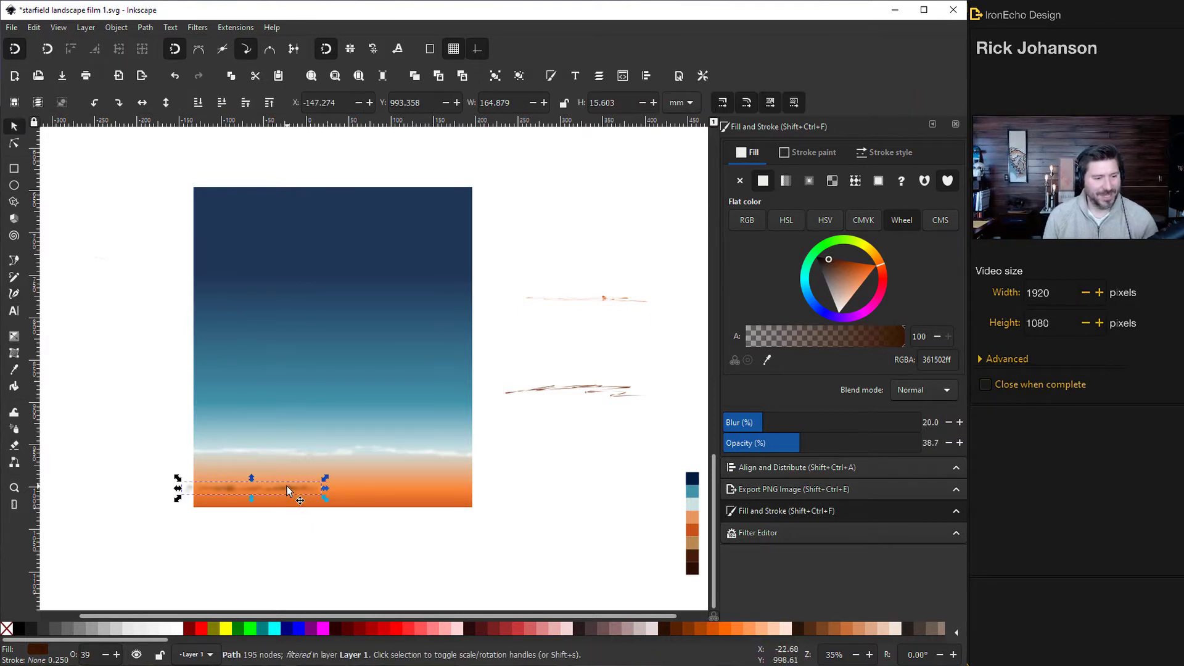
left_click_drag(290, 489, 551, 474)
left_click_drag(323, 474, 309, 475)
left_click_drag(776, 453, 752, 425)
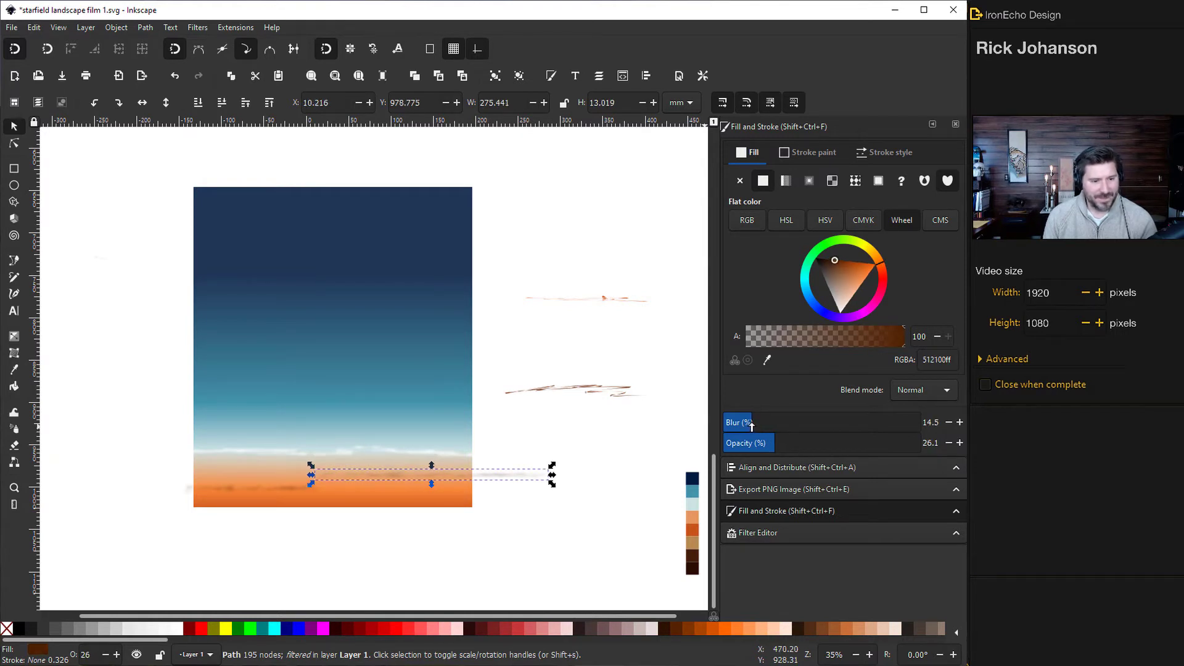
left_click(156, 335)
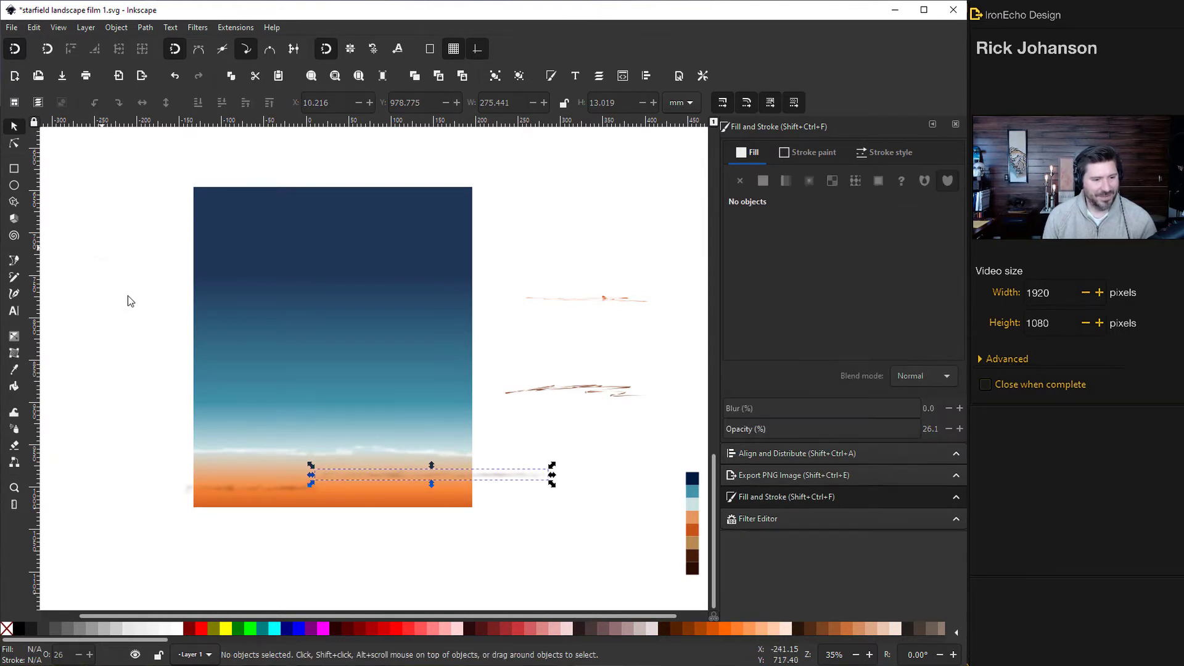
- Turn off snapping, then stretch another wisp across the orange band and darken it to 1c0c00 at 17.7% opacity
left_click(487, 478)
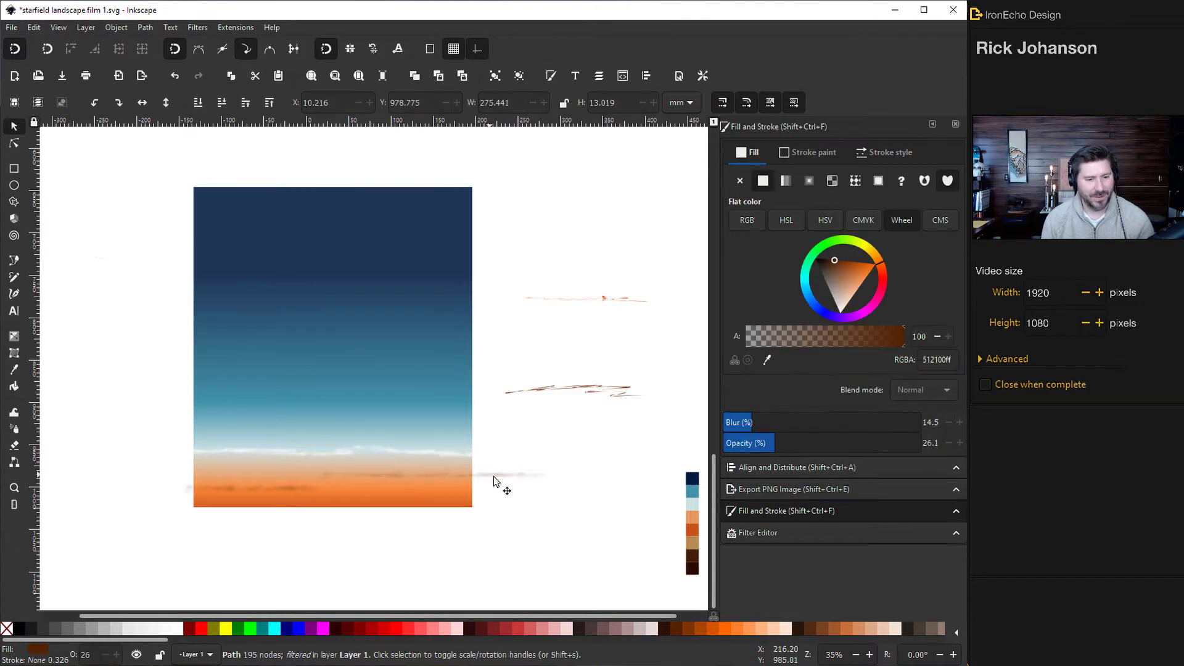
left_click_drag(493, 476, 275, 509)
left_click_drag(373, 511, 473, 506)
left_click_drag(166, 509, 203, 515)
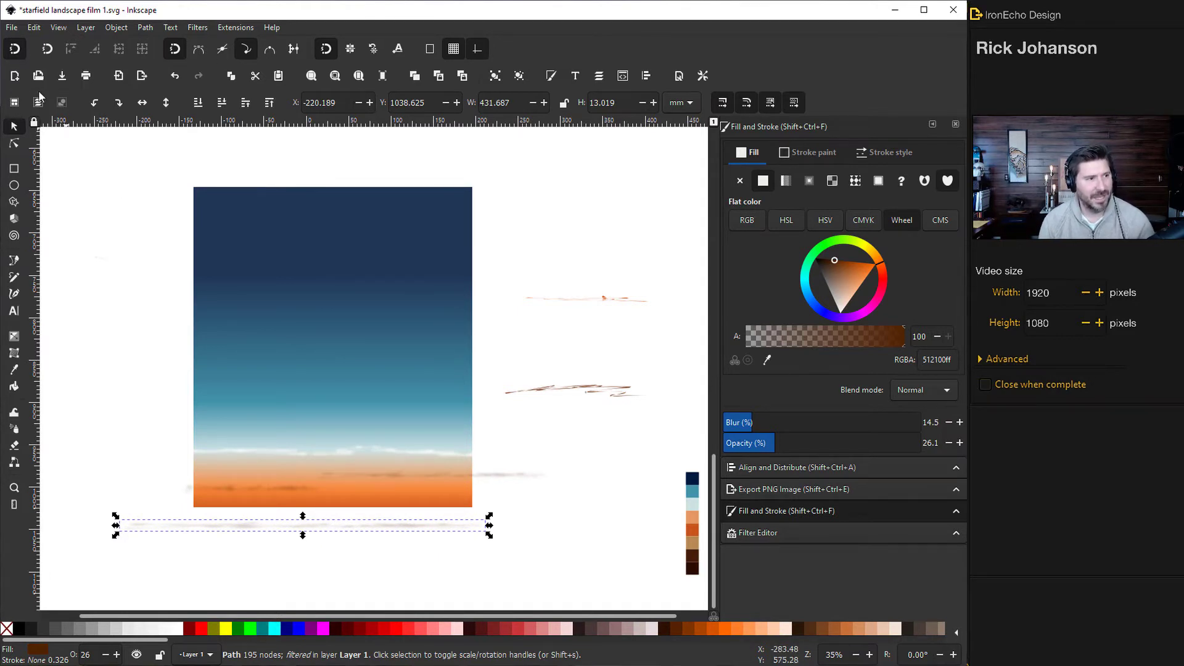
left_click(15, 50)
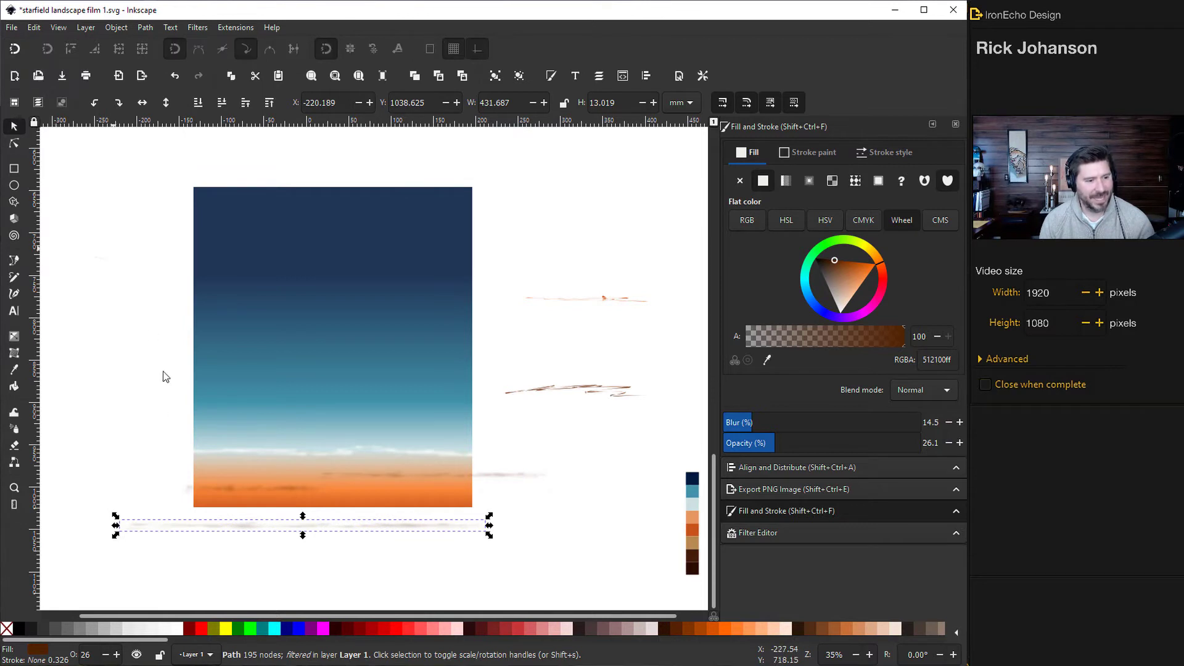
left_click_drag(225, 526, 302, 496)
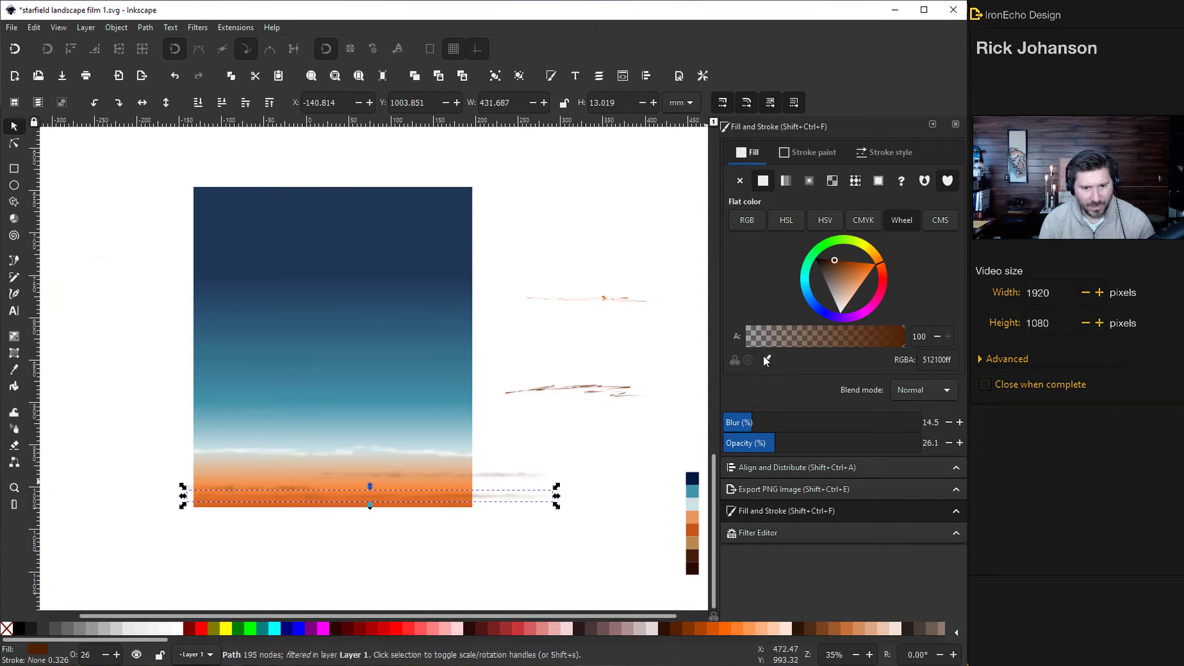
left_click_drag(826, 272, 822, 259)
left_click_drag(775, 443, 751, 444)
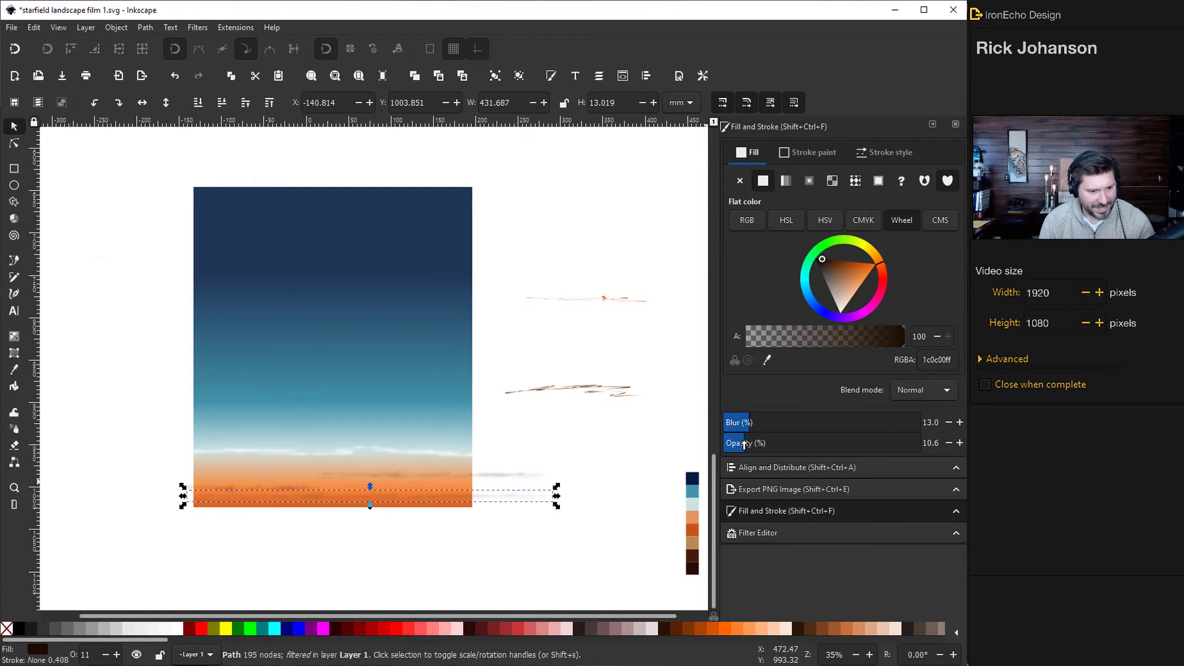
left_click(604, 475)
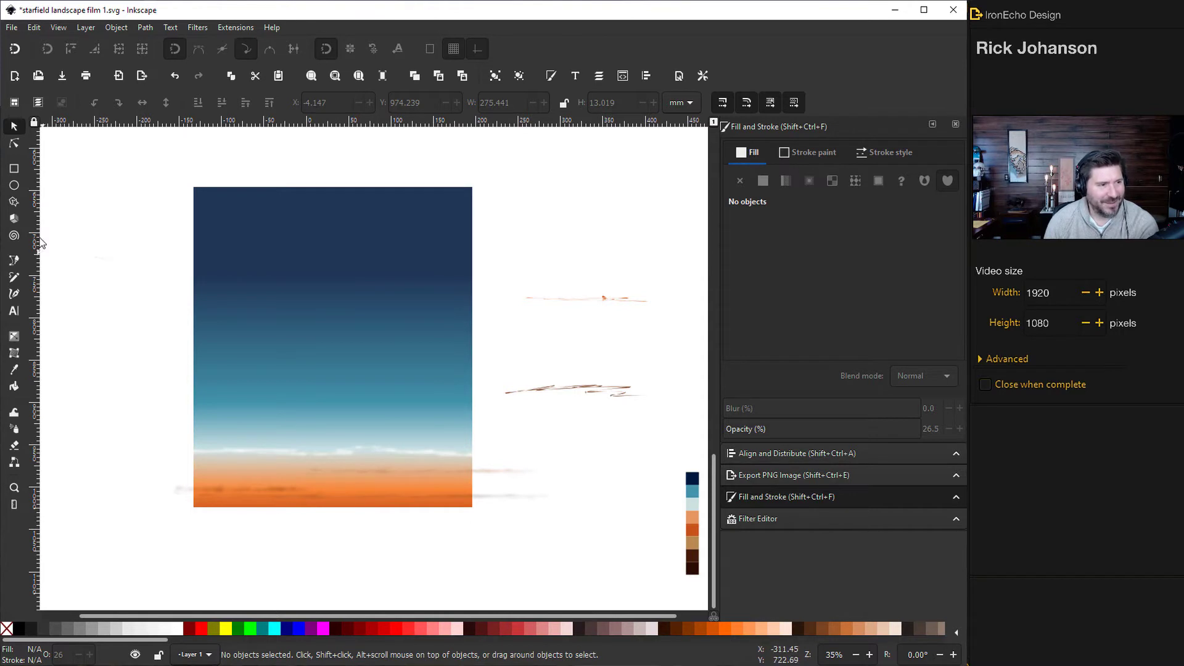
- Draw a thin opaque tan (b88a53) horizon bar and a 329.6 × 93 mm ground rectangle beneath it
left_click(14, 169)
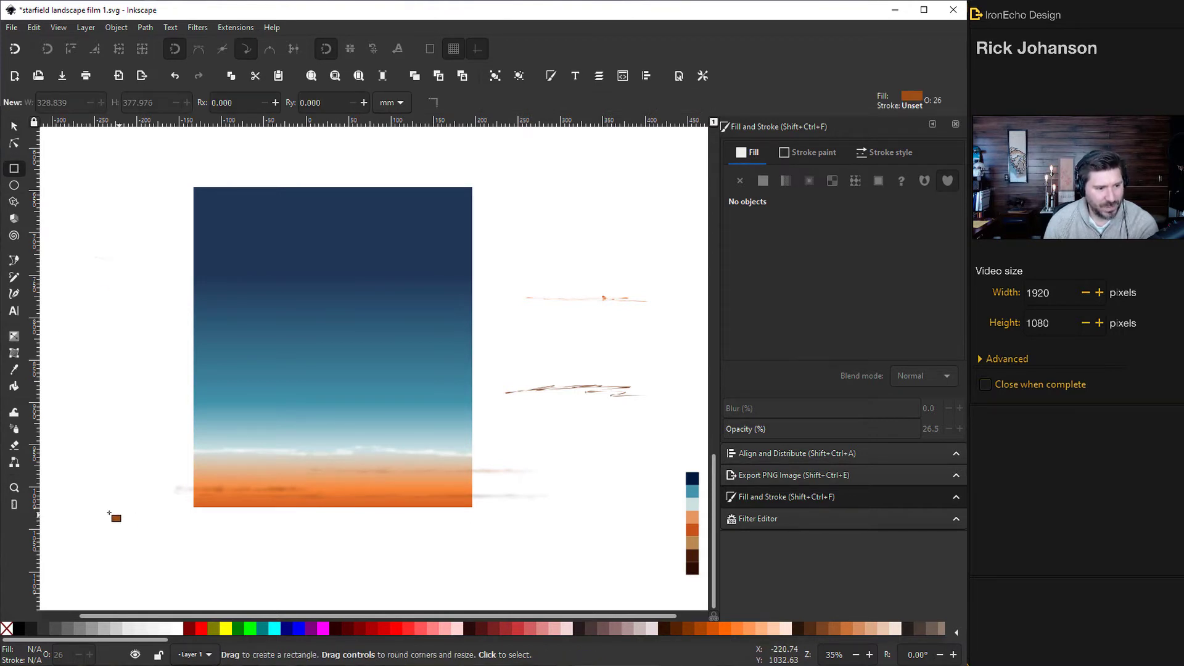
left_click_drag(88, 507, 654, 508)
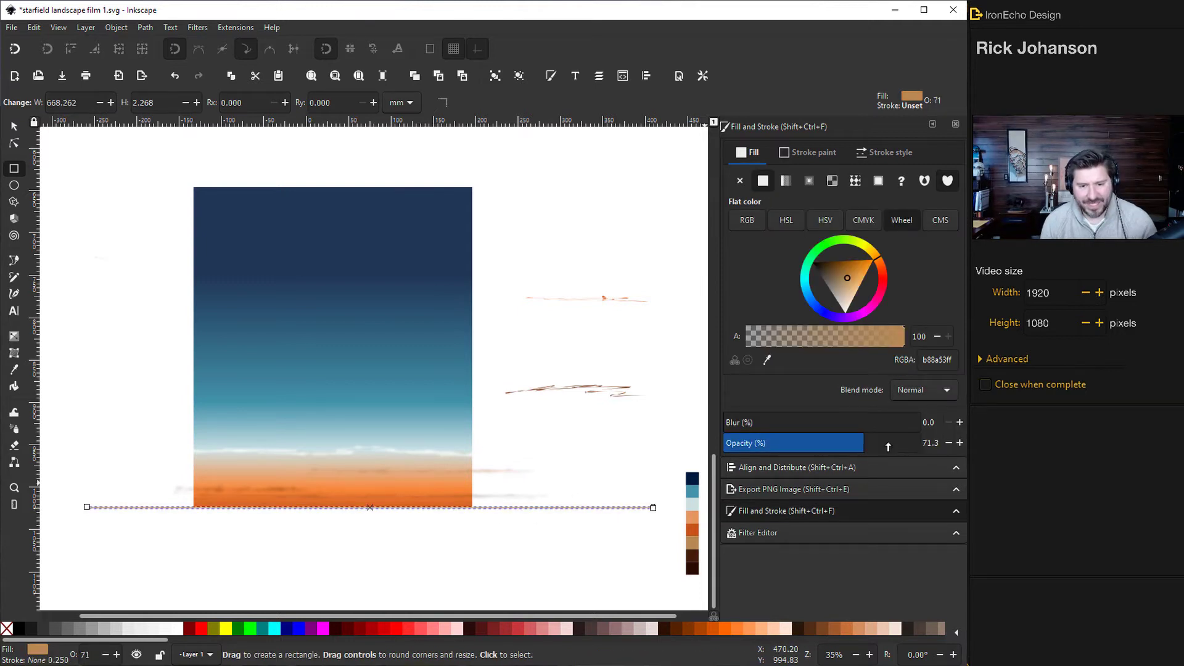
left_click_drag(818, 443, 946, 448)
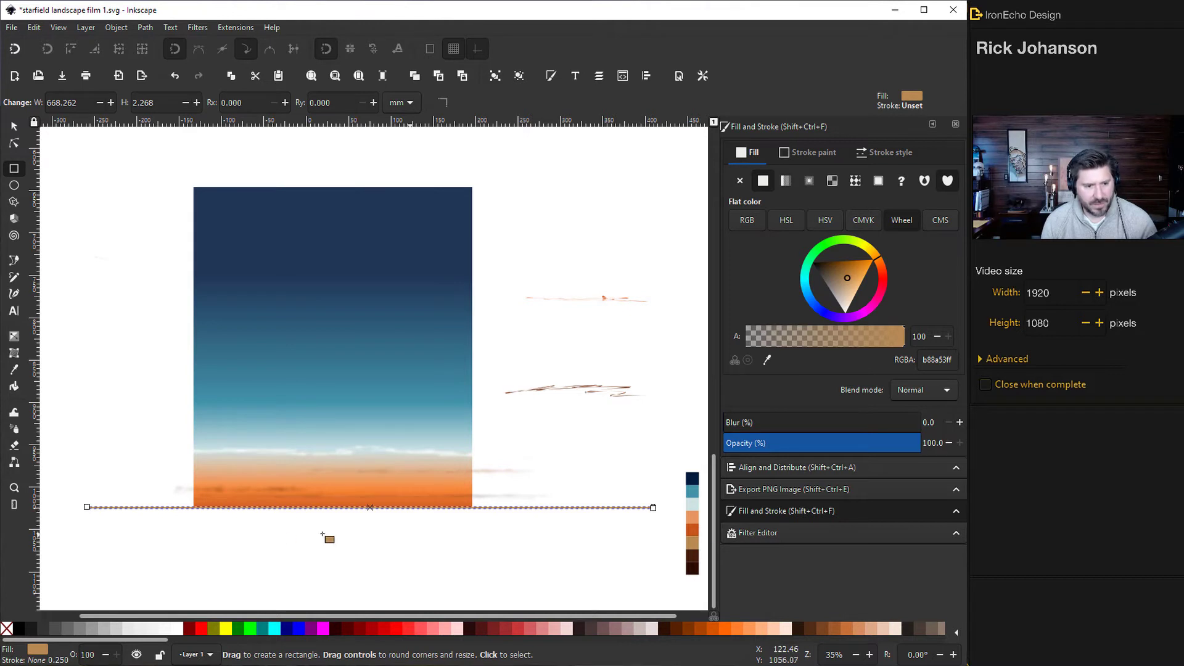
left_click_drag(193, 508, 473, 587)
key("d")
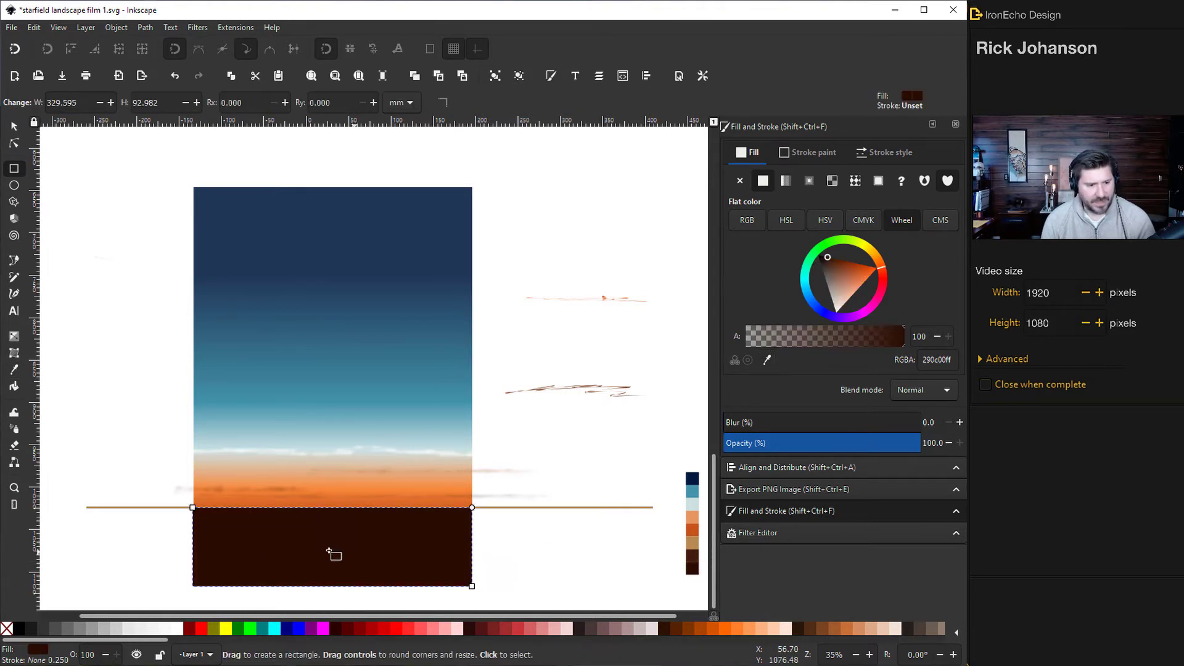
- Fill the ground rectangle with the dark brown 290c00 swatch
left_click(693, 567)
key("r")
key("s")
scroll(265, 526, "up", 3)
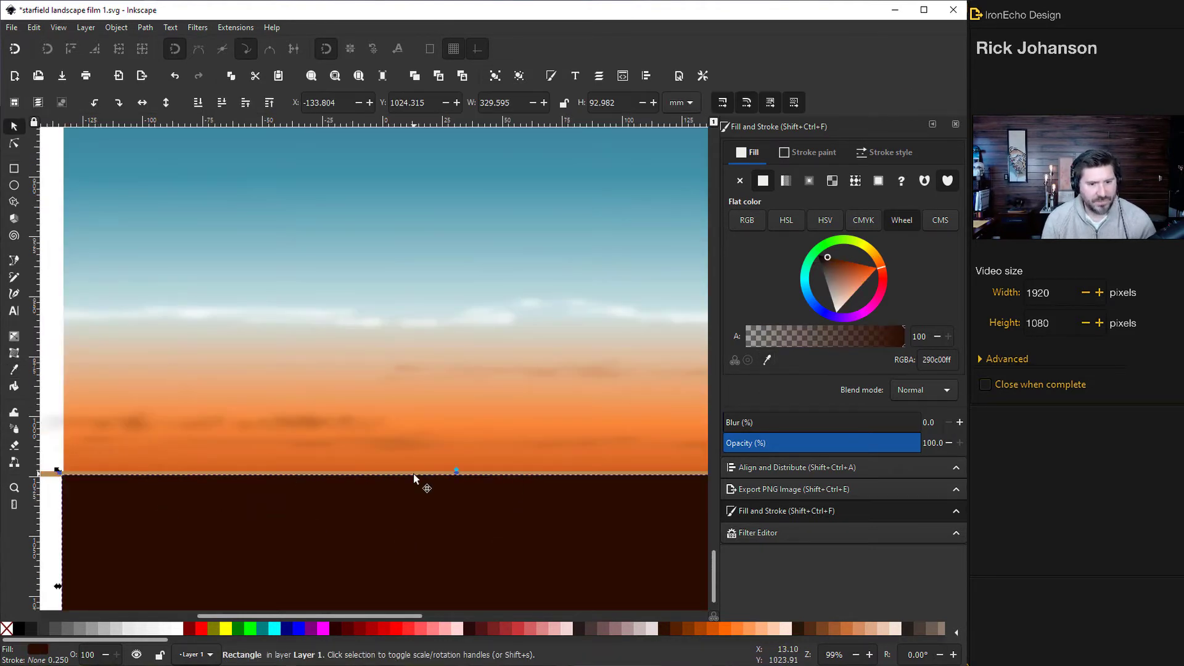
scroll(387, 564, "down", 2)
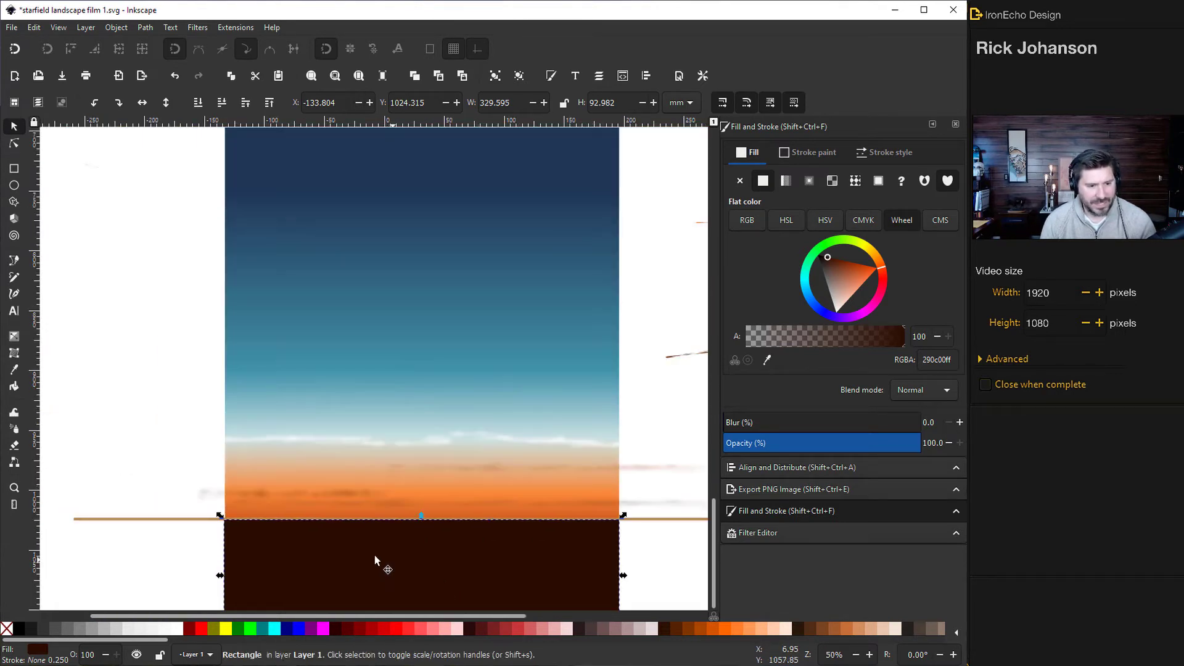
- Draw a long flat orange ellipse along the horizon with about 19 blur and 59% opacity
left_click(14, 186)
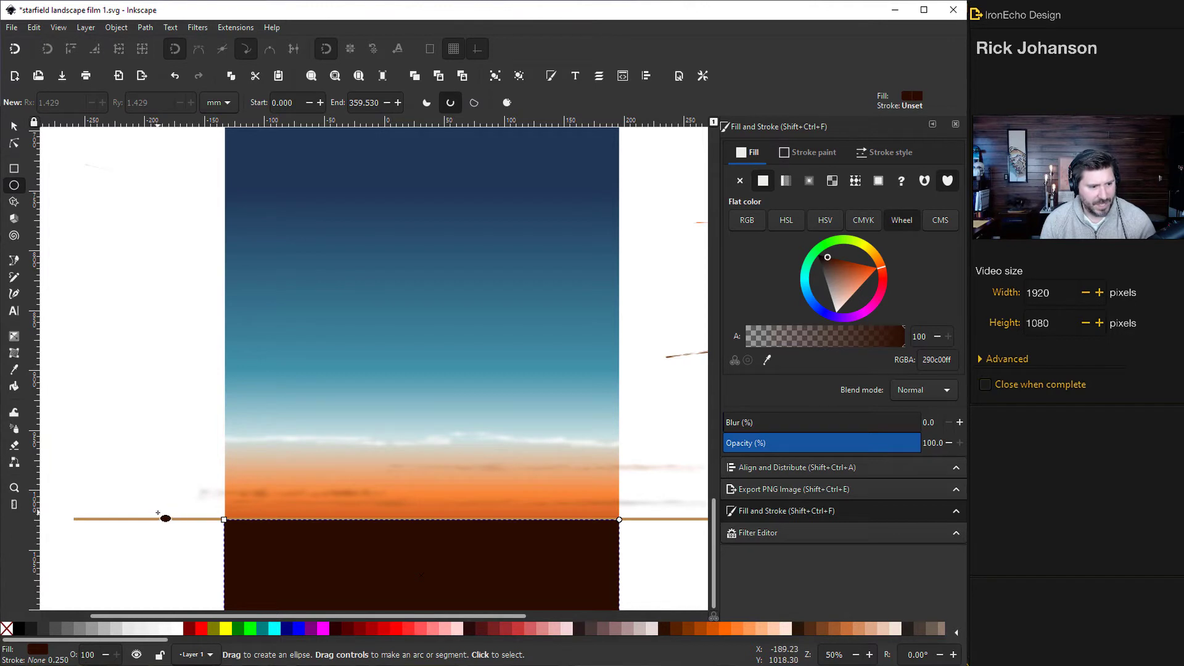
left_click_drag(148, 512, 667, 531)
left_click_drag(838, 279, 835, 346)
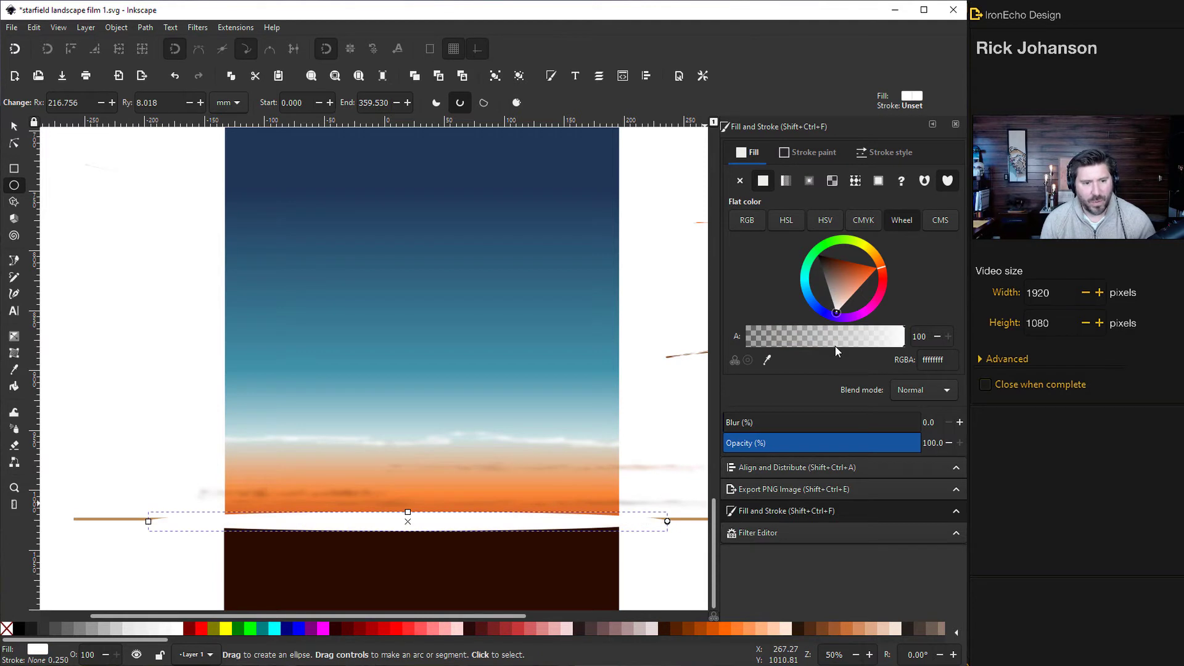
left_click_drag(881, 270, 881, 268)
left_click(880, 261)
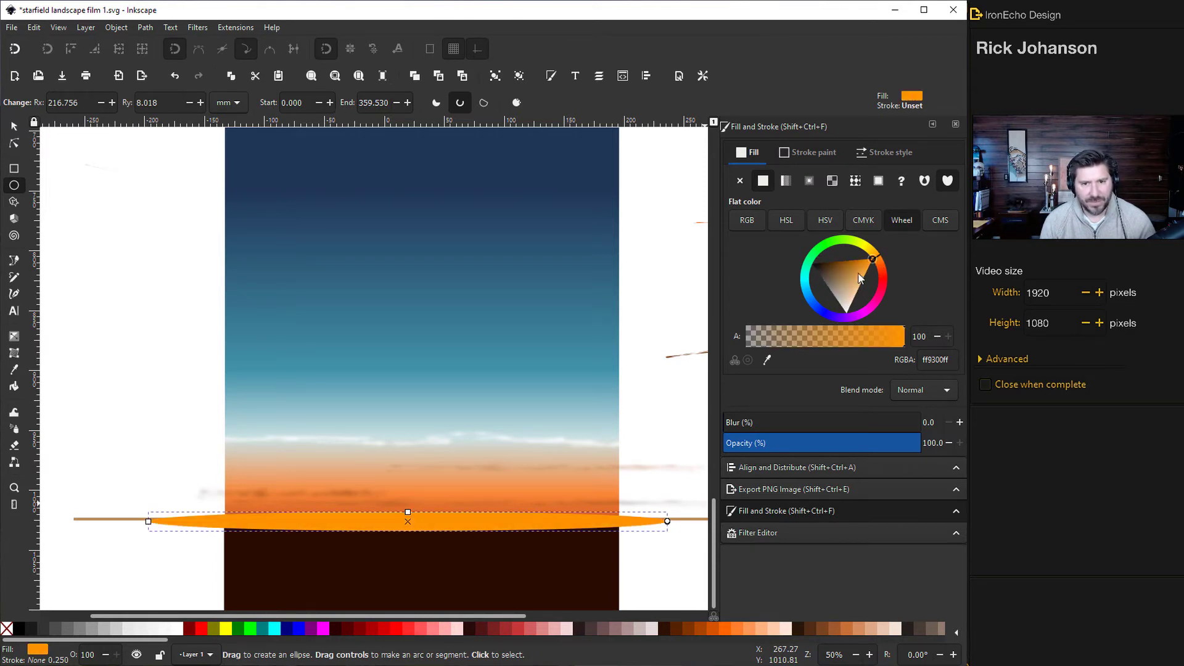
left_click(873, 254)
left_click_drag(732, 423, 761, 423)
left_click_drag(839, 443, 807, 443)
- Lower the glow behind the ground, lighten it to pale gold ffd588, and slim it slightly
scroll(365, 529, "up", 2)
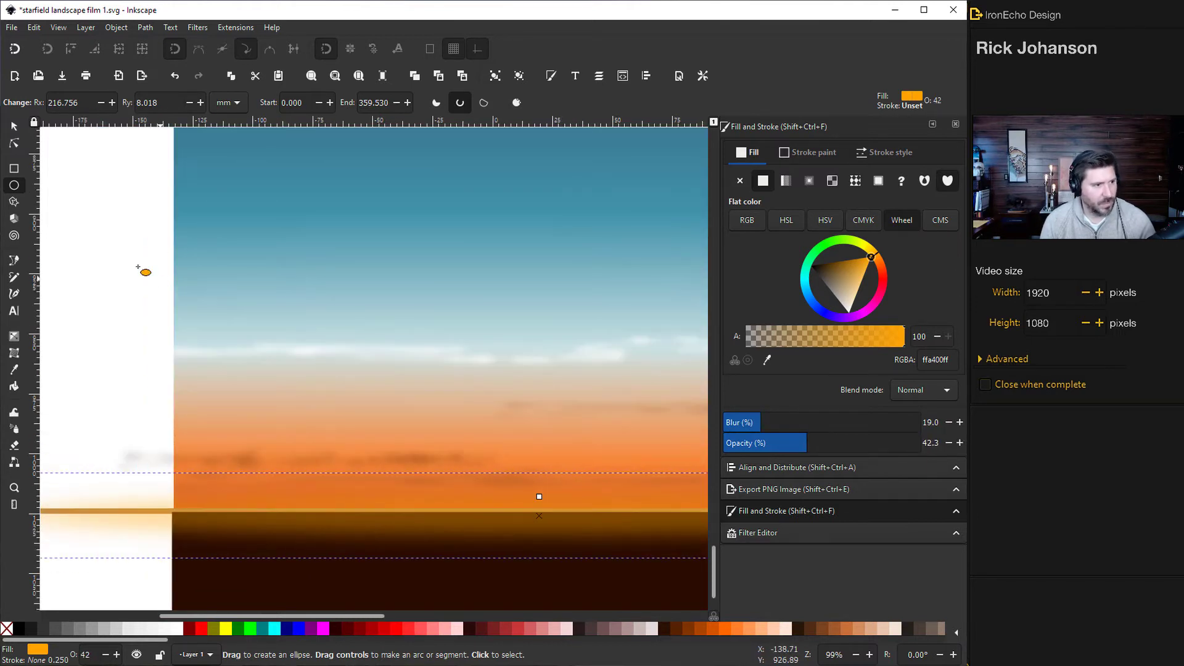
left_click(14, 128)
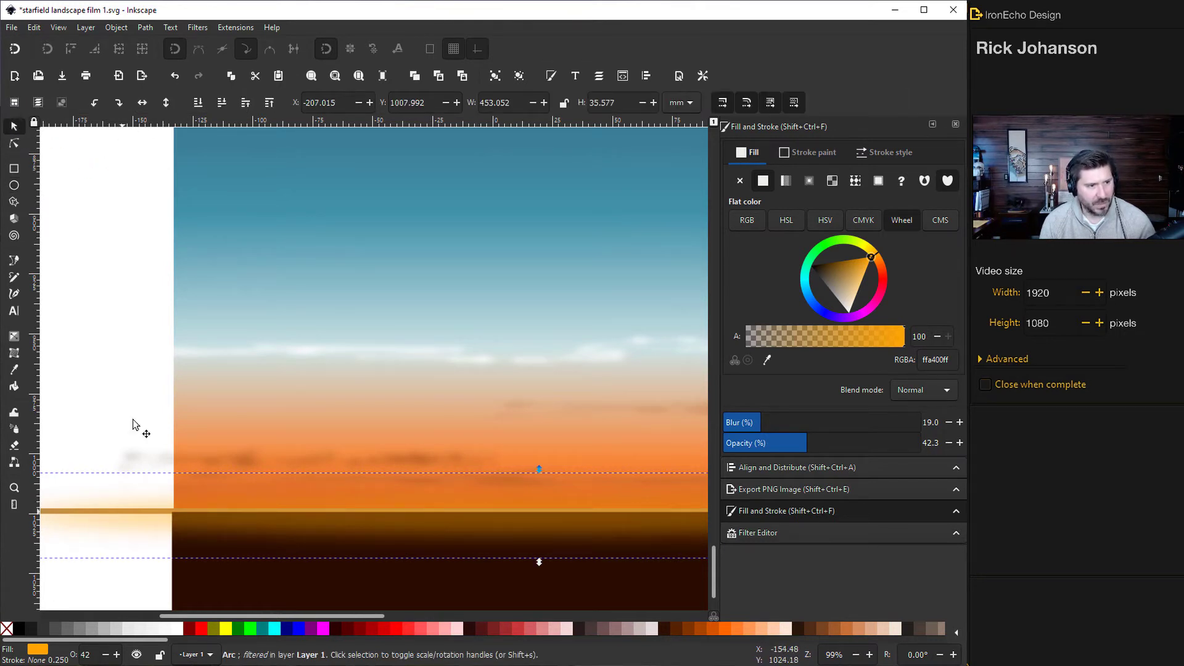
left_click(222, 103)
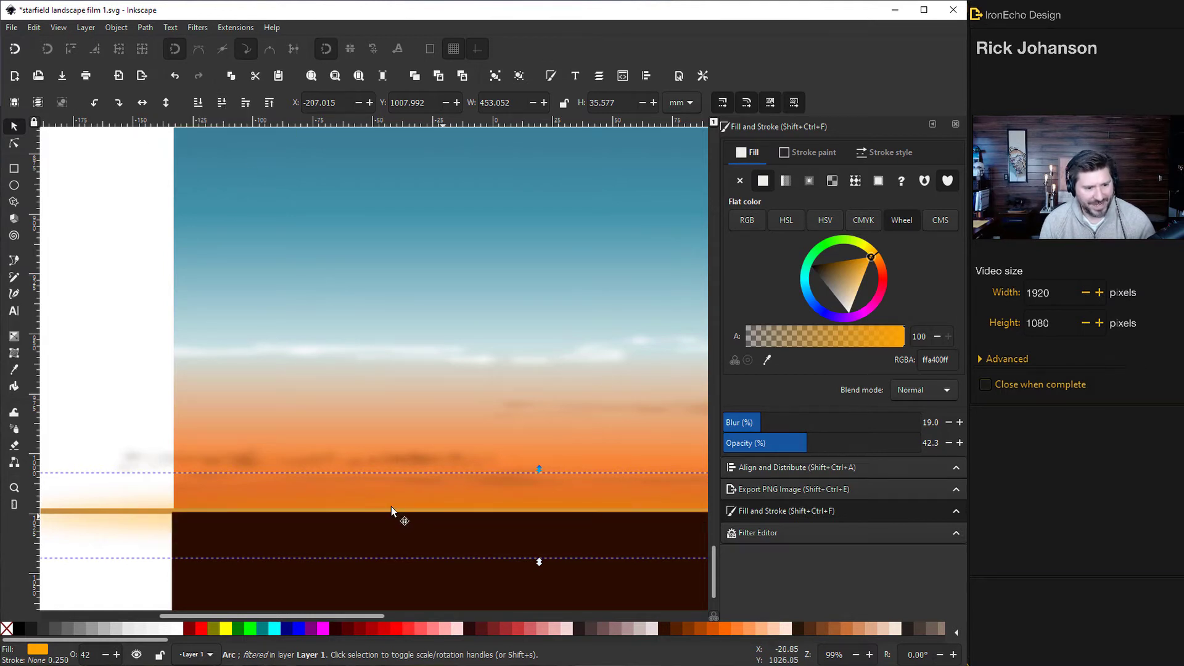
mouse_move(365, 616)
left_mouse_down()
mouse_move(398, 616)
mouse_move(379, 616)
left_mouse_up()
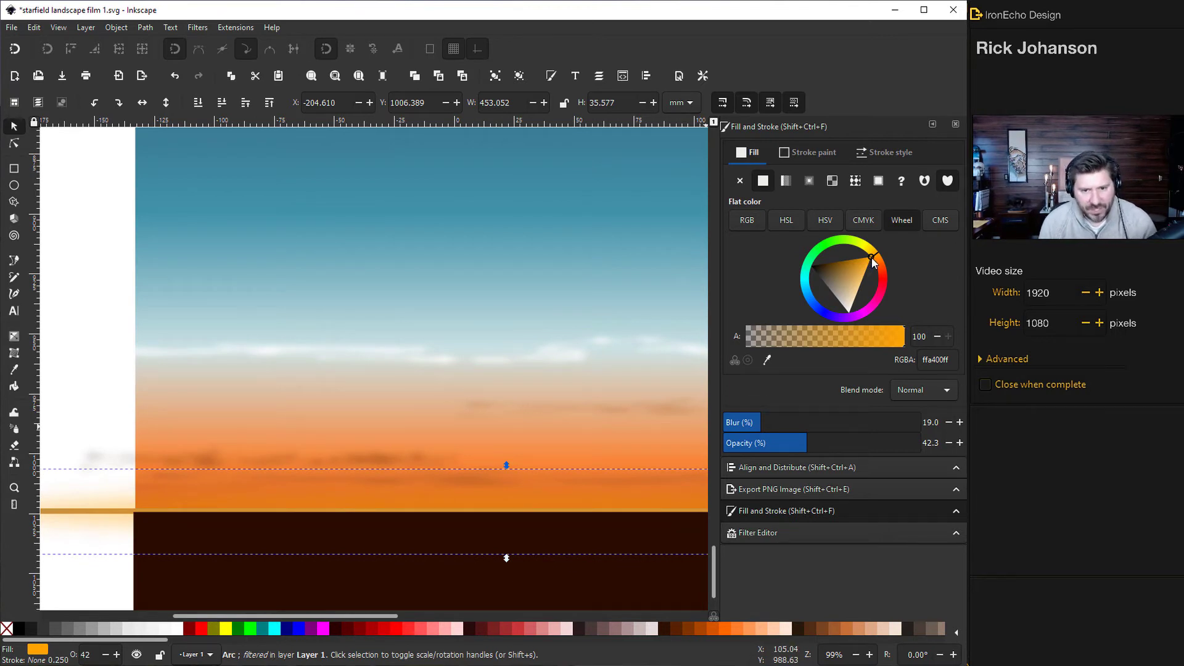
left_click_drag(858, 284, 863, 291)
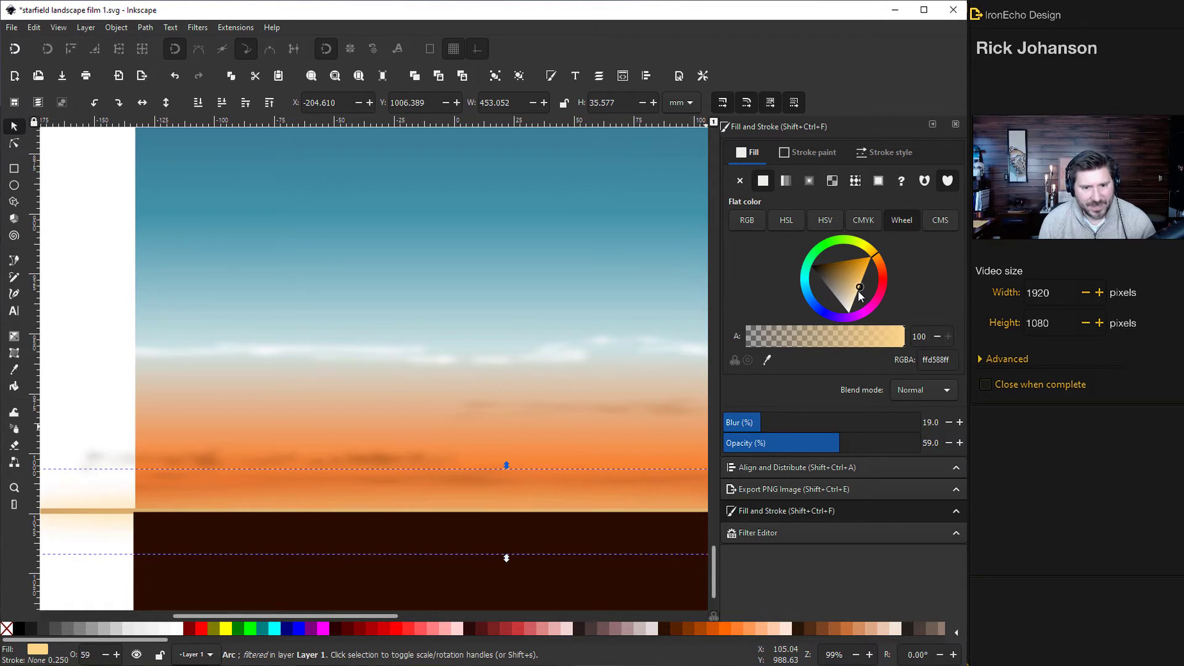
left_click_drag(508, 465, 506, 475)
scroll(419, 604, "right", 1)
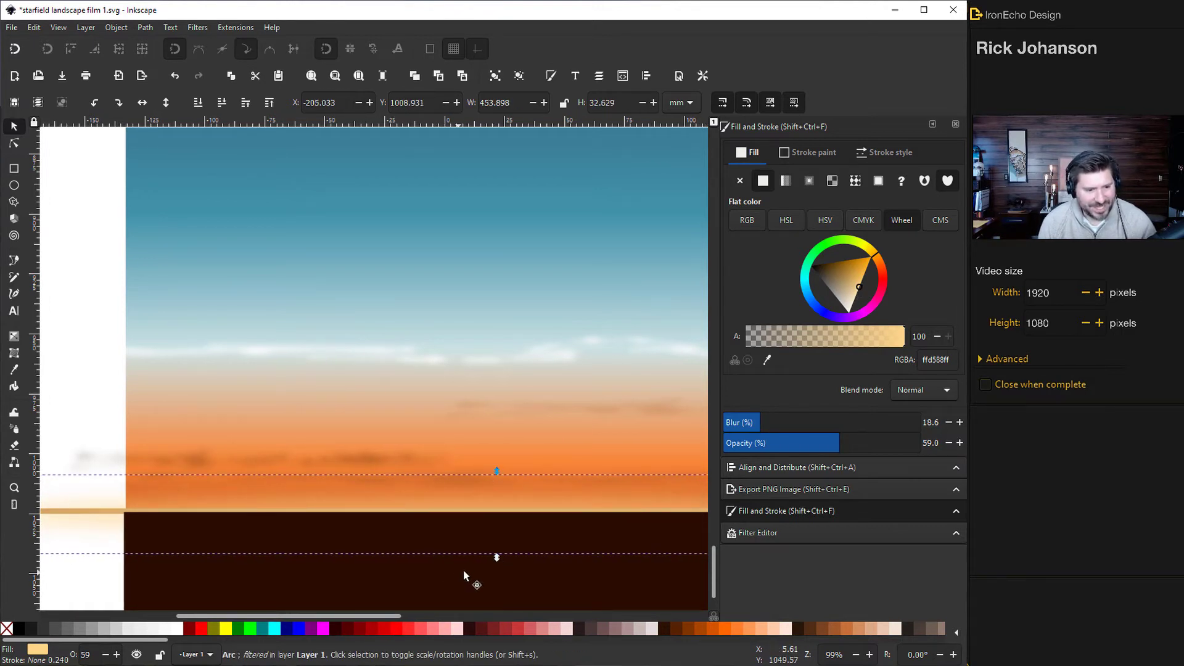
- Paint burnt orange (d75a00) calligraphic streaks across the top of the dark ground
scroll(590, 426, "down", 4)
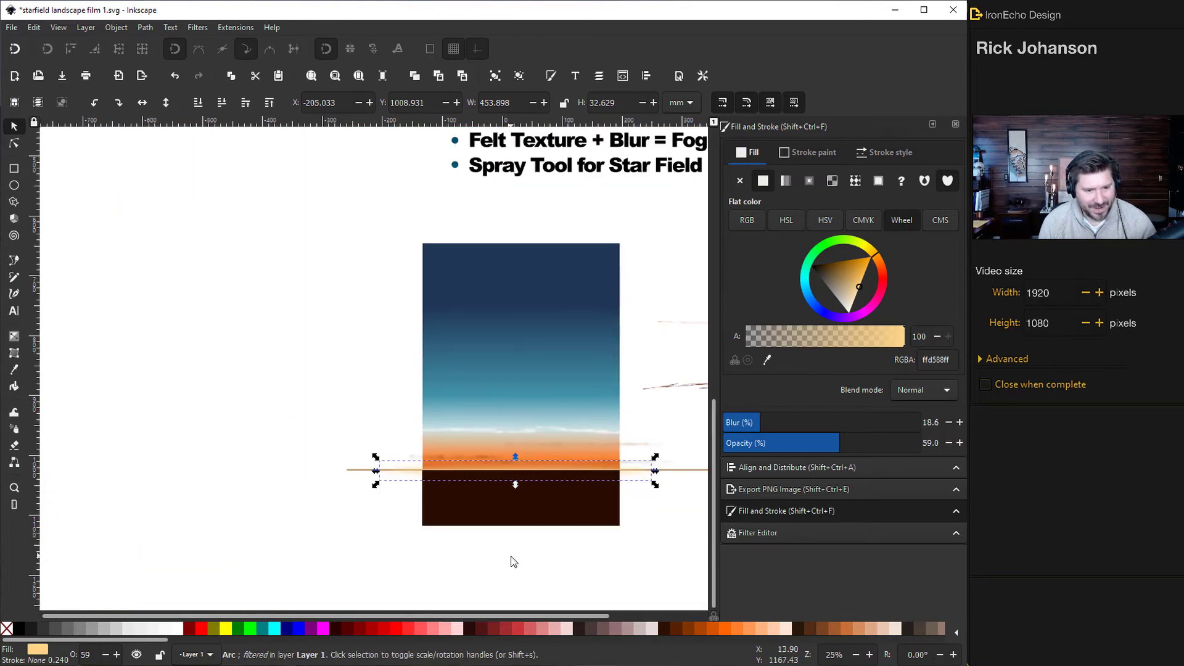
left_click(611, 545)
scroll(437, 616, "right", 4)
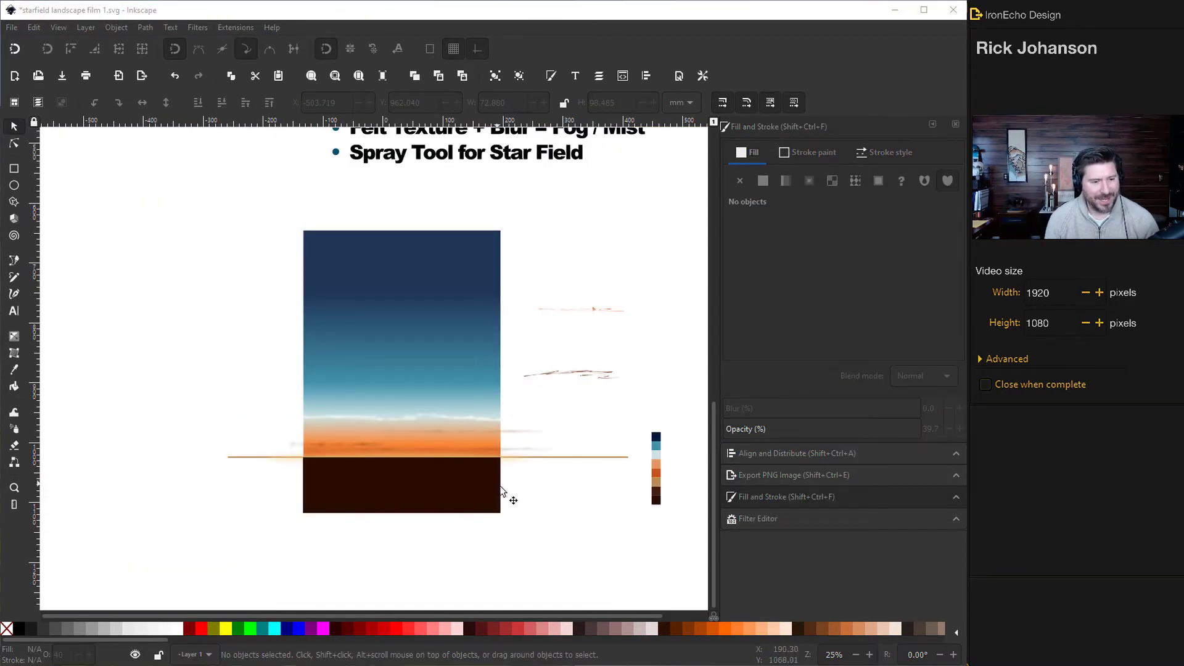
scroll(383, 498, "up", 2)
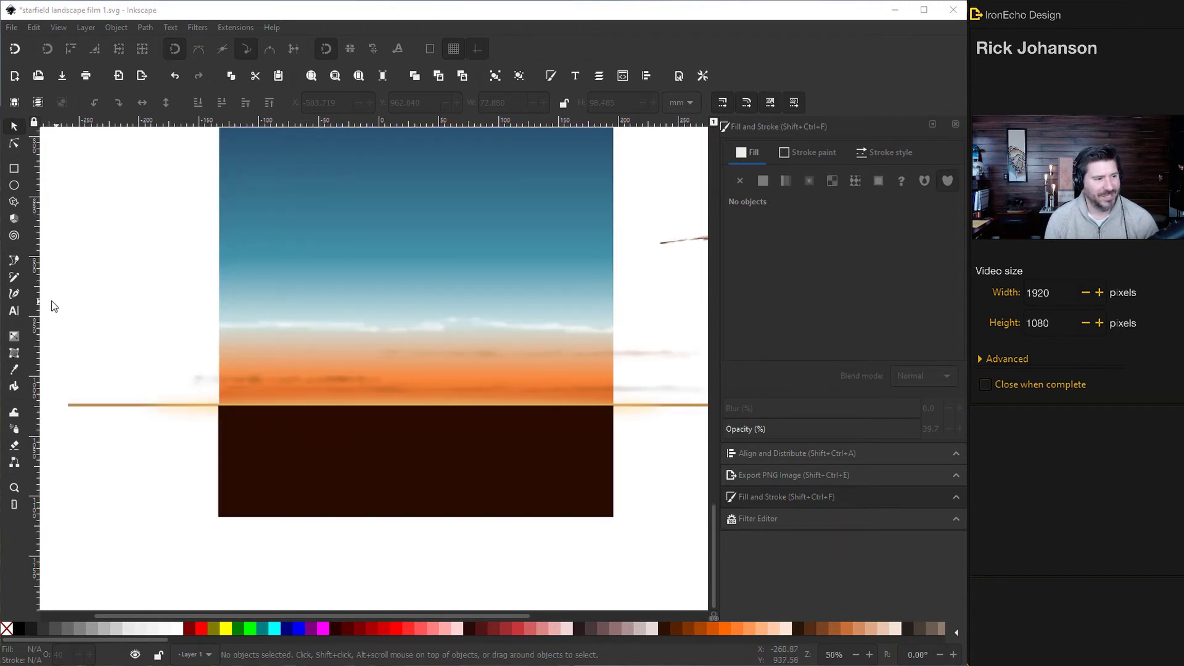
left_click(15, 295)
left_click_drag(225, 561, 386, 560)
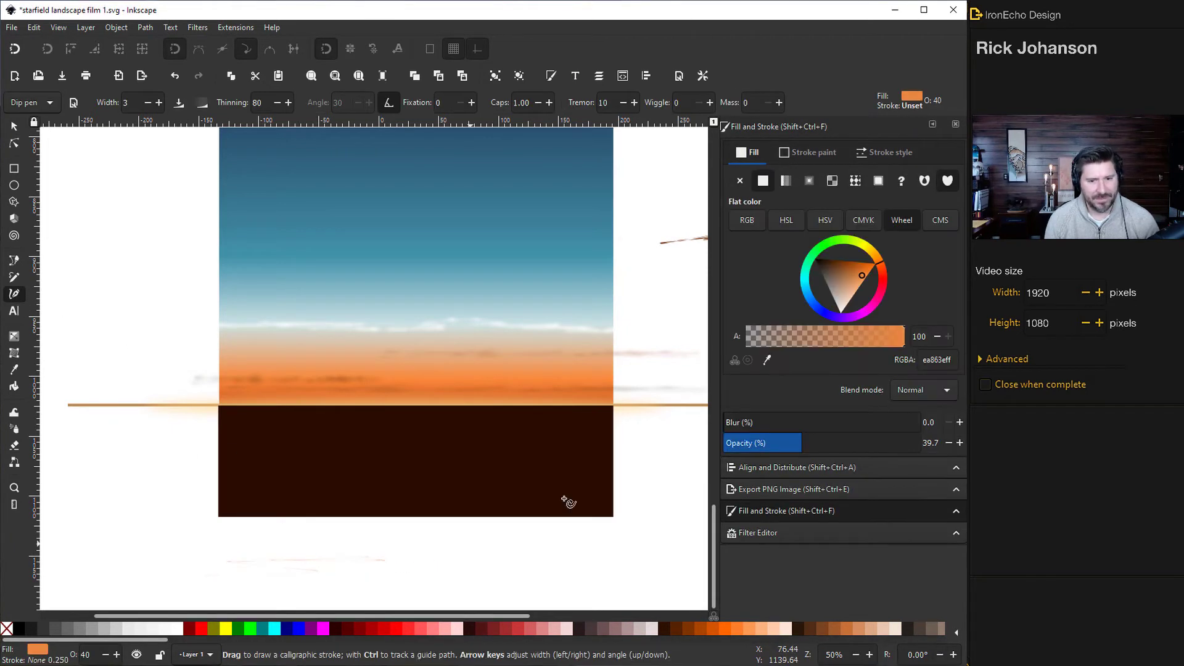
scroll(797, 444, "up", 5)
mouse_move(145, 437)
left_mouse_down()
mouse_move(588, 424)
mouse_move(623, 434)
mouse_move(592, 428)
mouse_move(608, 423)
mouse_move(177, 420)
left_mouse_up()
- Blur the orange streaks to about 10% and set their opacity to about 89%
left_click_drag(729, 432, 741, 430)
left_click_drag(810, 447, 862, 446)
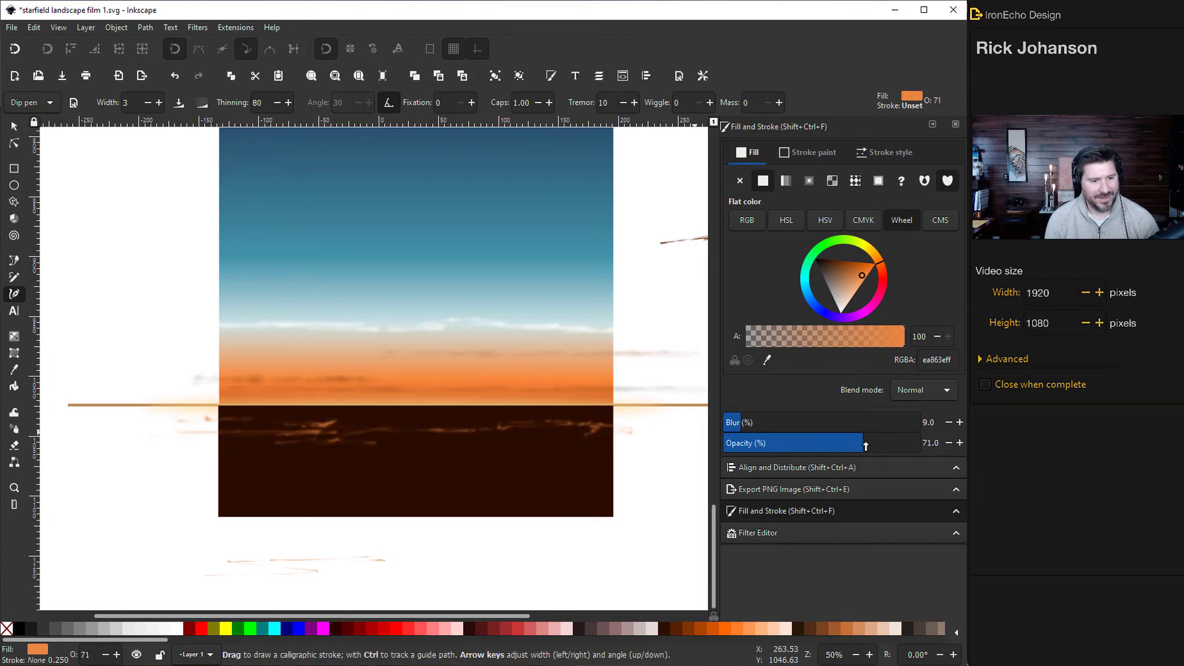
key("s")
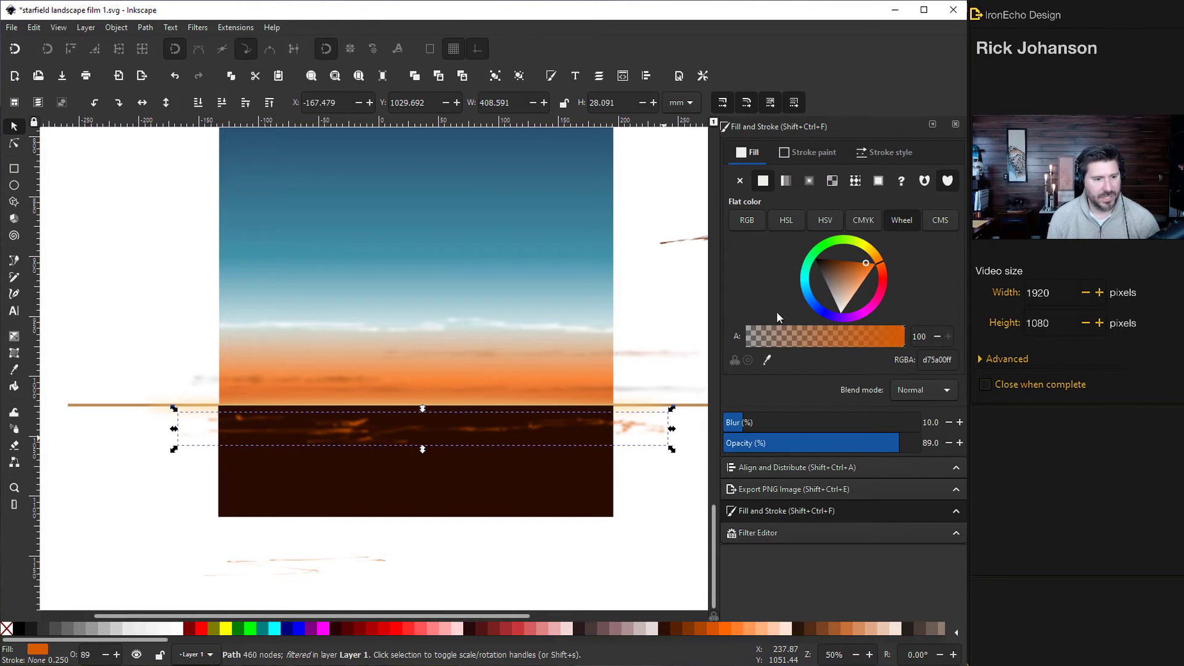
left_click(191, 461)
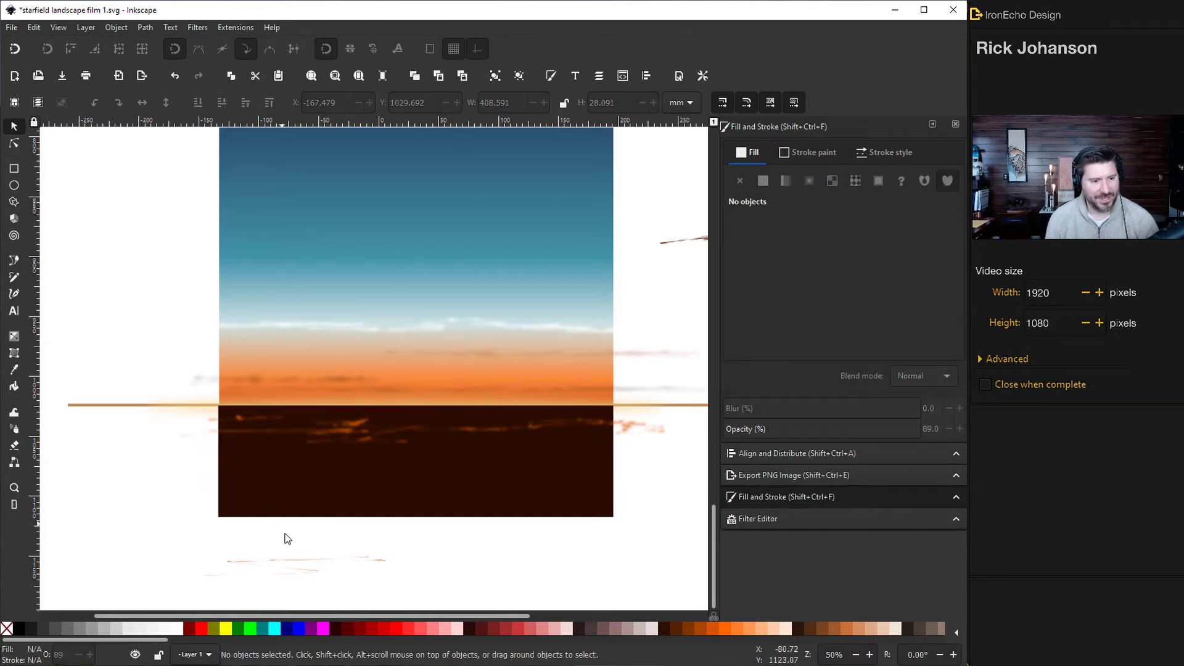
- Draw a closed Bezier mountain outline rising from lower left to a peak and back along the base
left_click(299, 566)
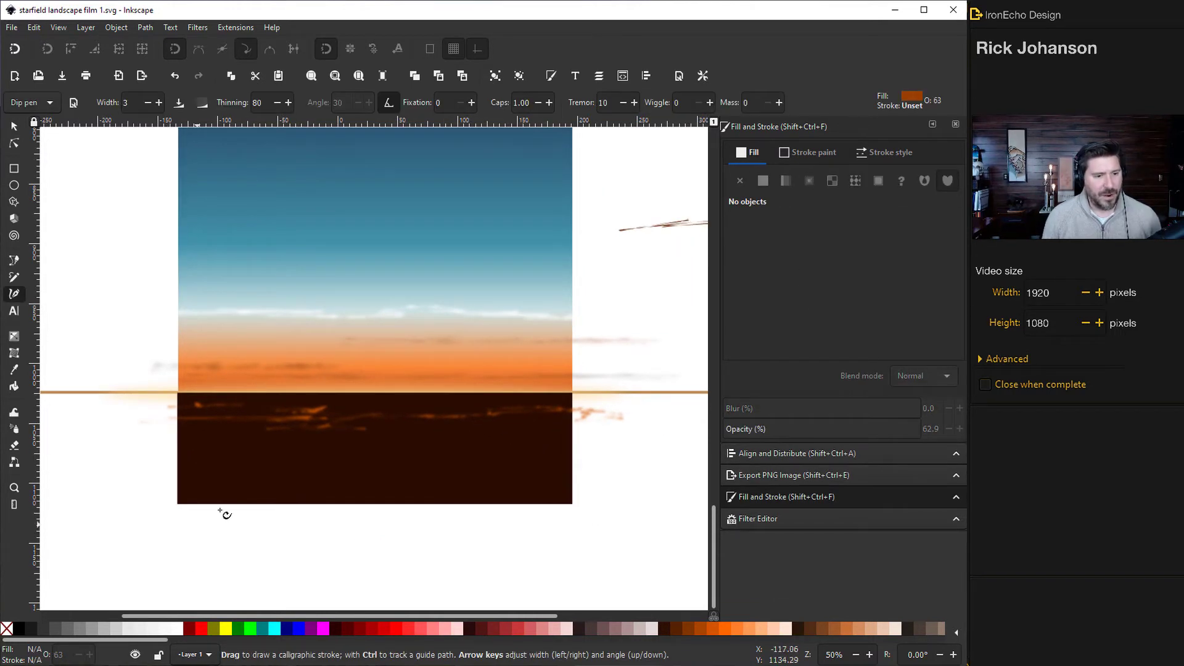
left_click(15, 262)
left_click(138, 576)
left_click(299, 535)
left_click(367, 494)
left_click(400, 474)
left_click(458, 458)
left_click(493, 471)
left_click(540, 510)
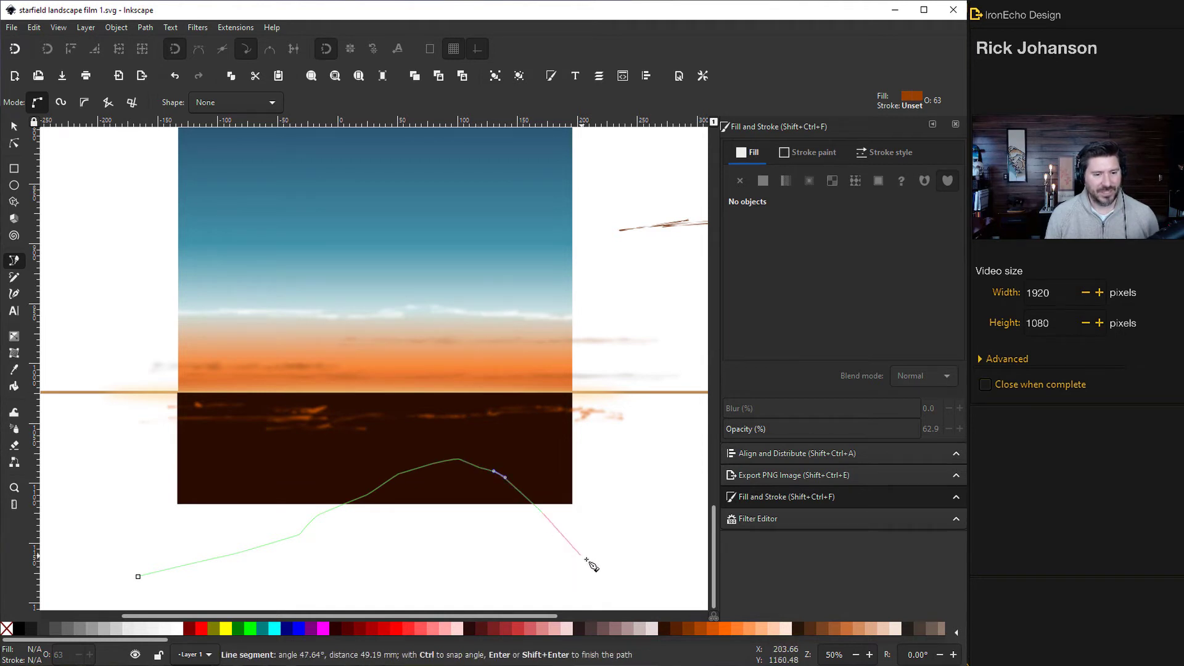
left_click(629, 577)
left_click(468, 577)
left_click(343, 581)
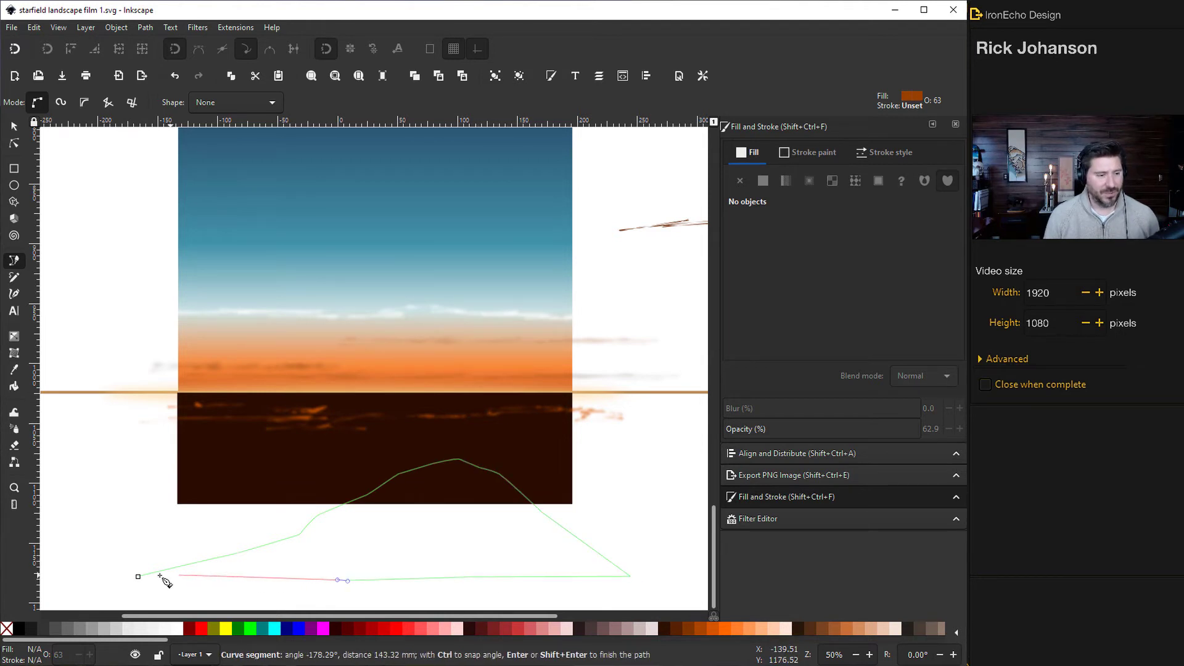
left_click(138, 576)
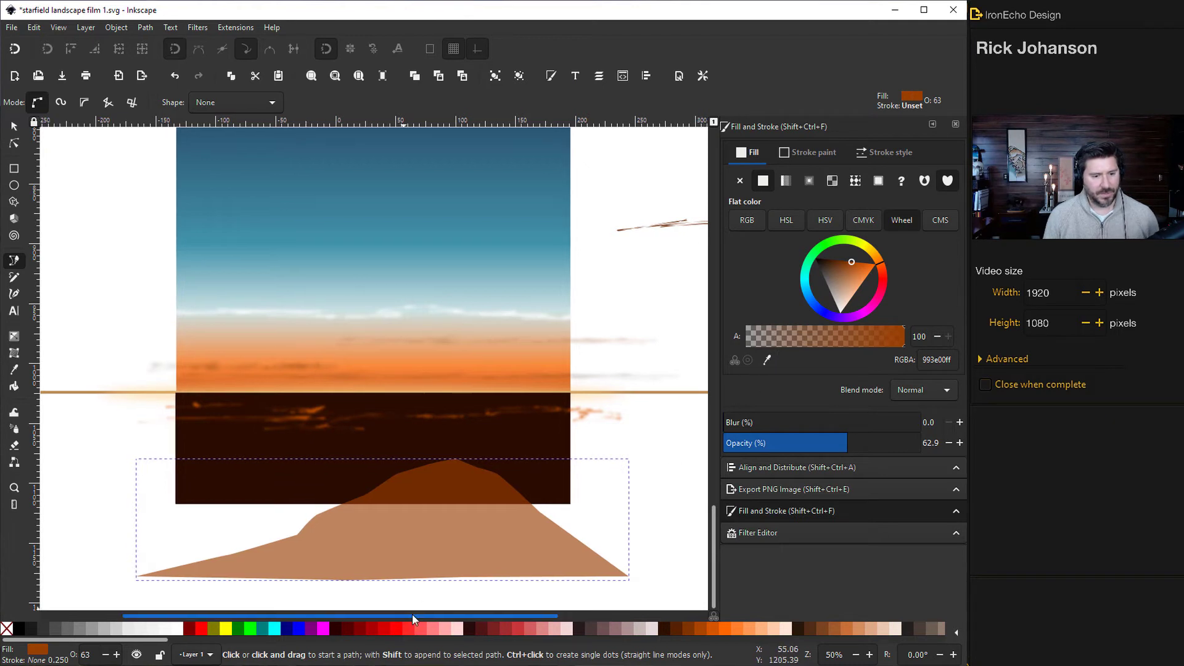
- Fill the mountain with dark brown 441f0b at 100% opacity
left_click_drag(411, 615, 495, 615)
scroll(364, 500, "down", 1)
left_click(770, 359)
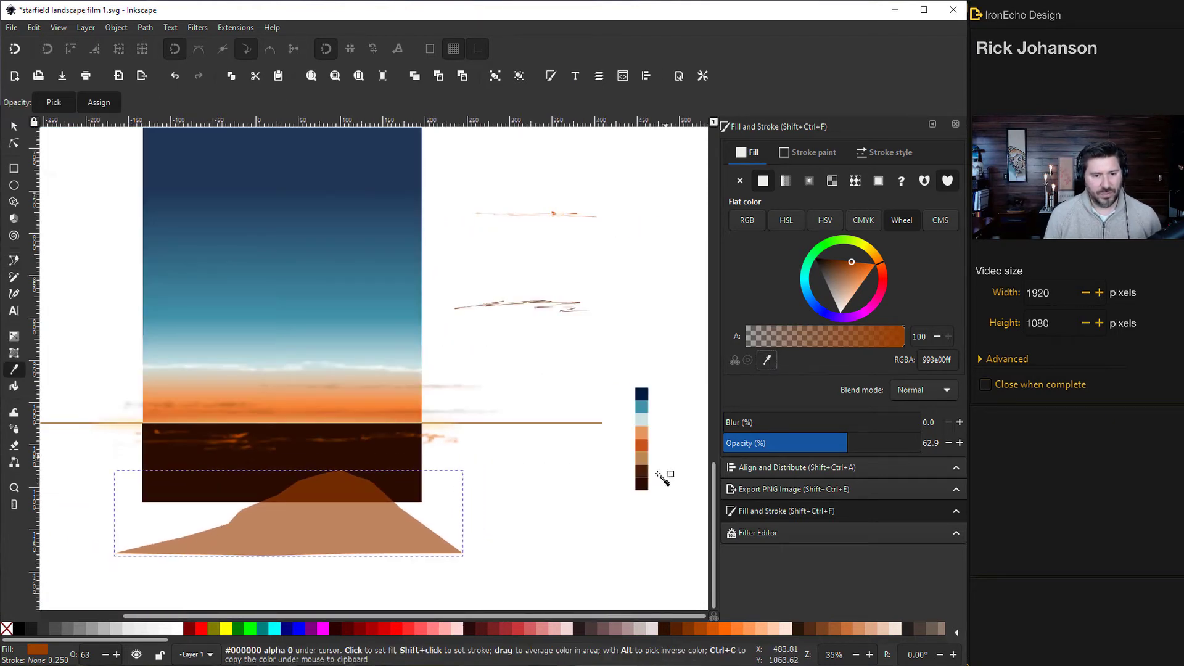
left_click(643, 474)
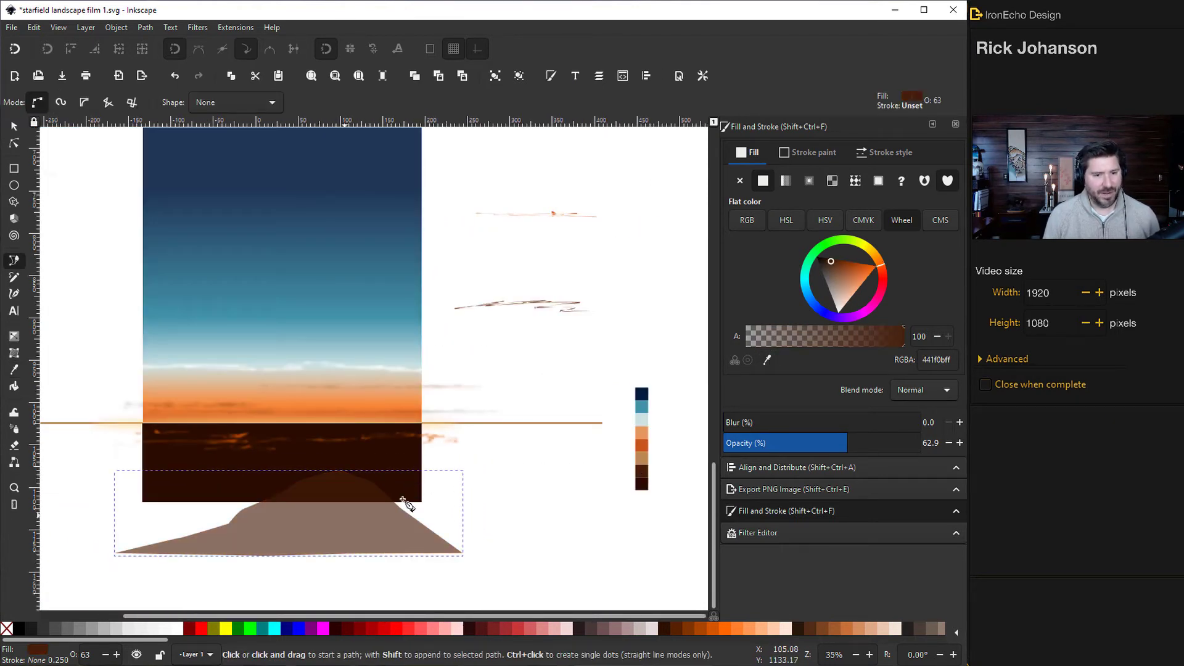
left_click_drag(802, 447, 920, 443)
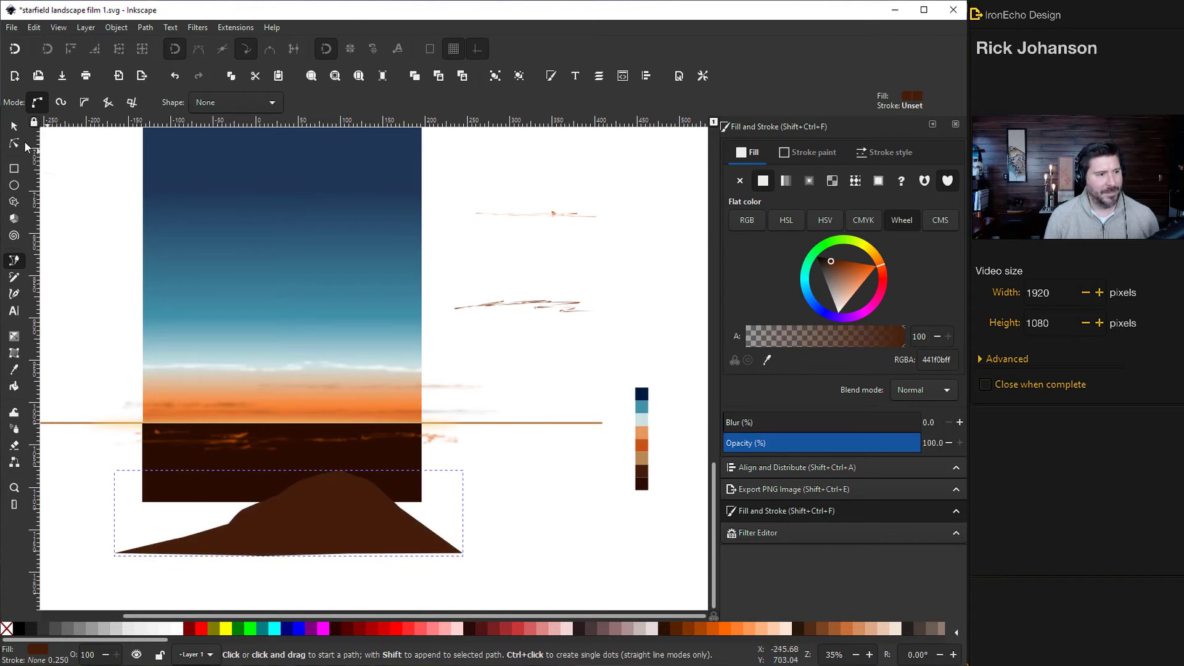
- Move the mountain up onto the dark ground
left_click(14, 125)
left_click_drag(299, 519, 310, 454)
scroll(339, 447, "up", 2)
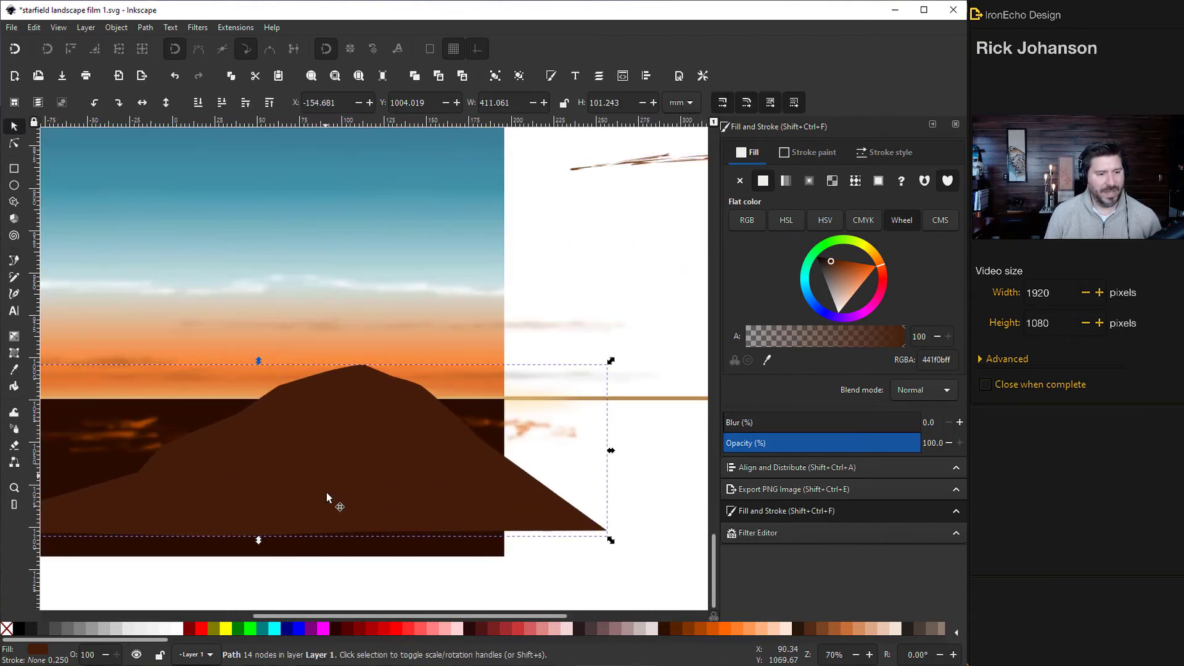
left_click_drag(362, 616, 311, 617)
left_click(360, 453)
- Reshape the left slope's nodes into smooth curves with a rounded shoulder beside the peak
left_click(16, 146)
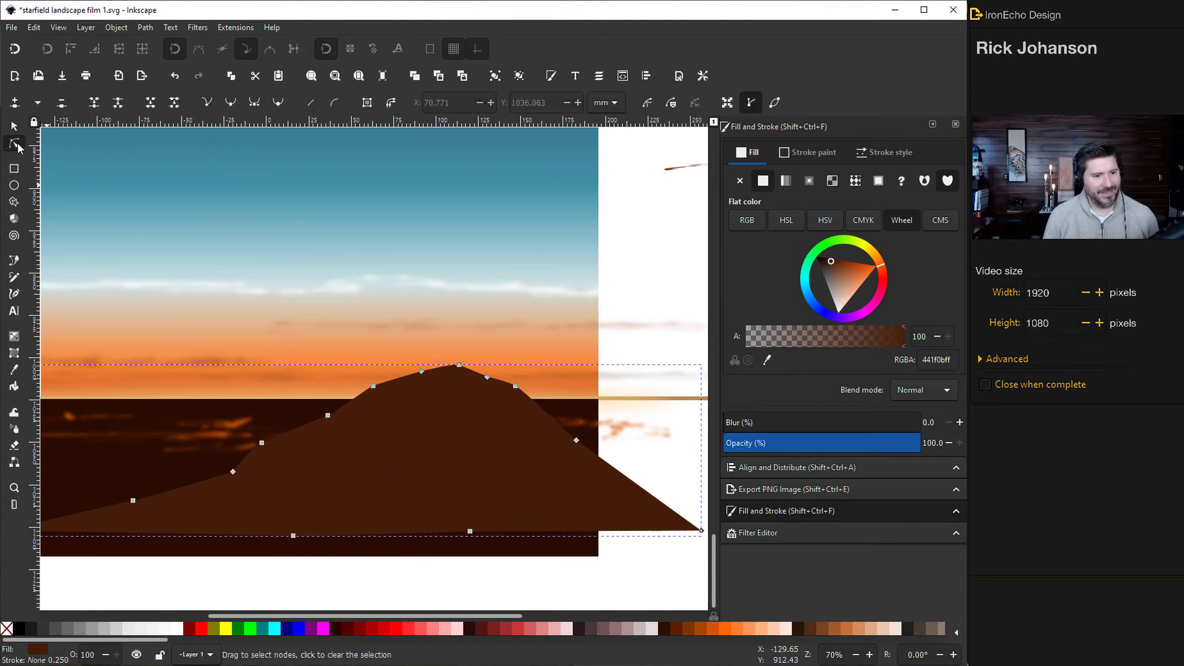
left_click_drag(448, 455, 300, 341)
left_click_drag(329, 418, 355, 435)
left_click_drag(374, 386, 357, 439)
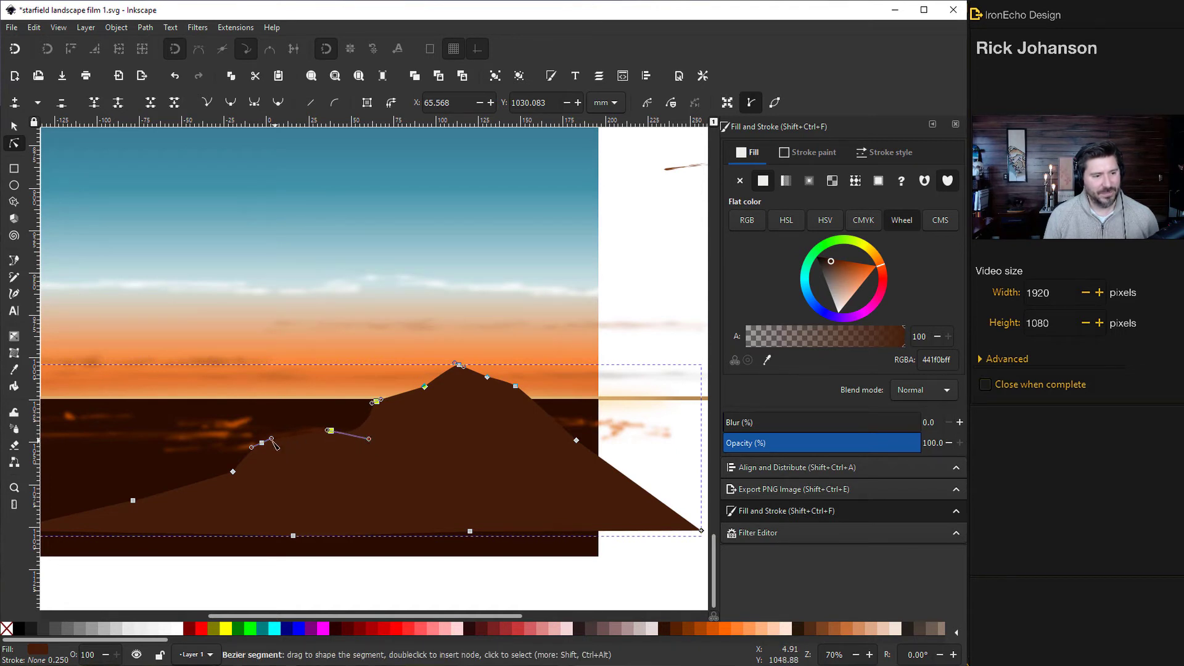
mouse_move(283, 463)
left_mouse_down()
mouse_move(302, 455)
mouse_move(253, 452)
left_mouse_up()
key("s")
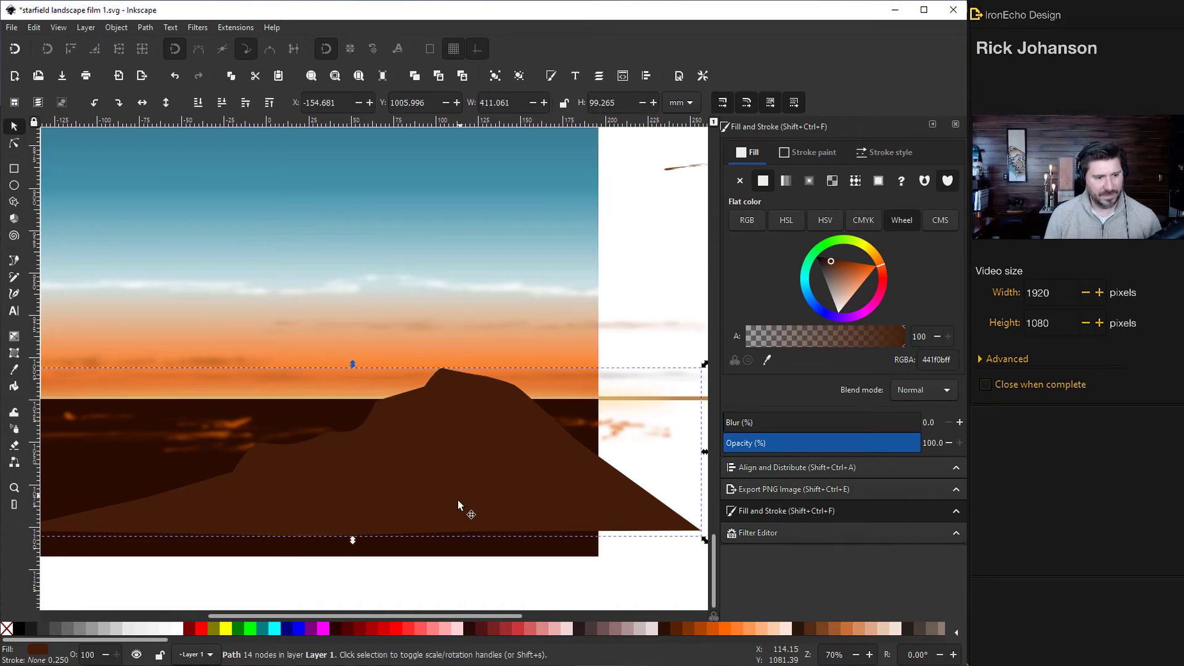
scroll(458, 502, "down", 2)
- Shift the mountain slightly left and down
left_click_drag(438, 616, 492, 617)
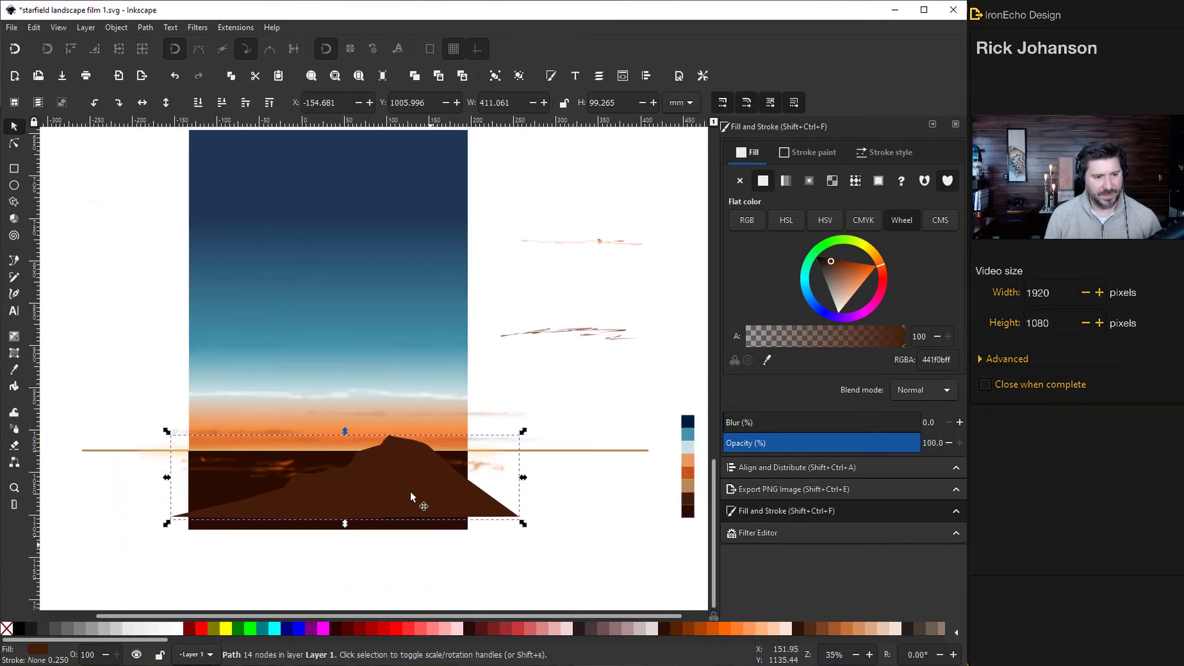
left_click_drag(411, 483, 386, 484)
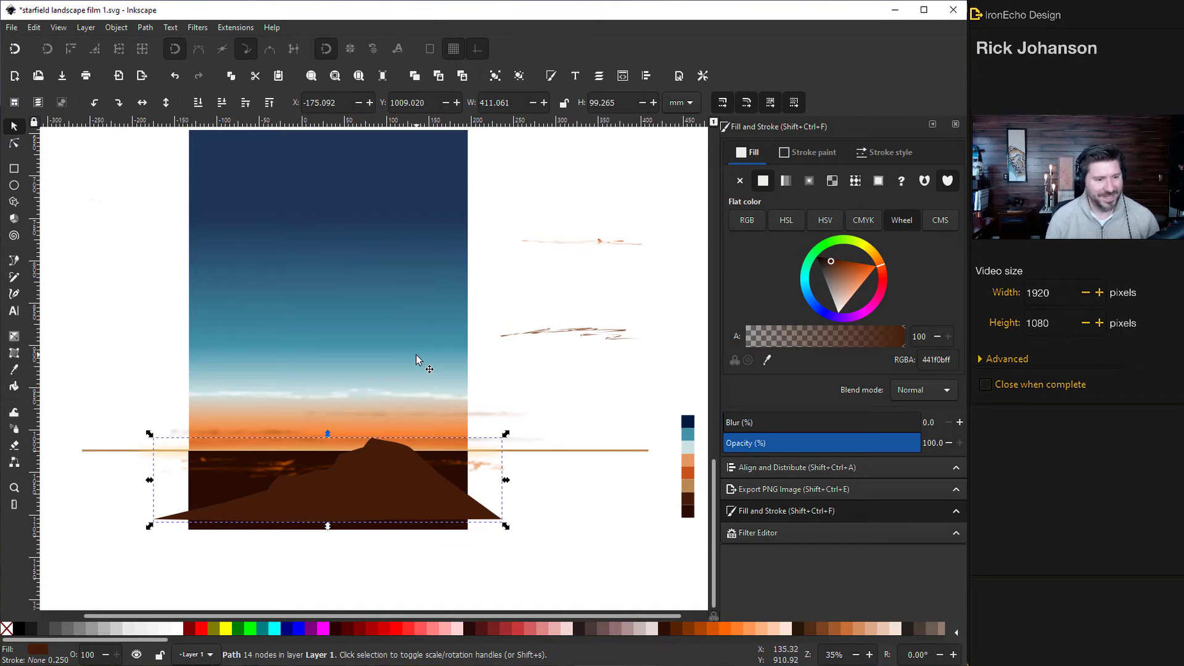
left_click_drag(381, 494, 377, 494)
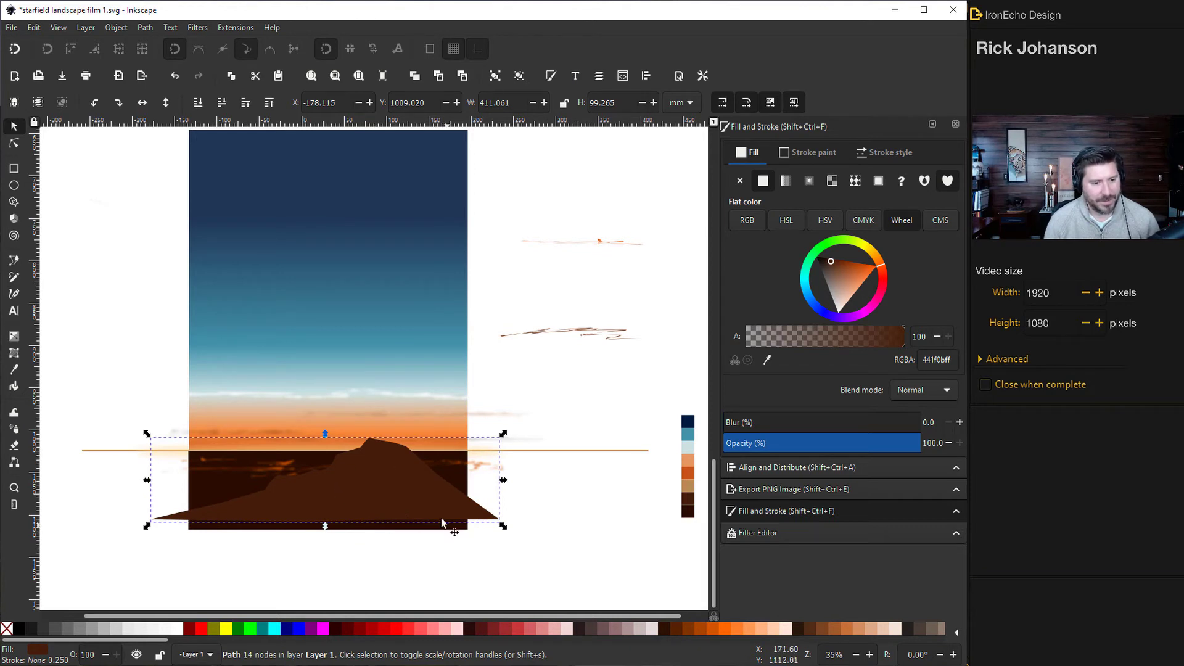
left_click(362, 478)
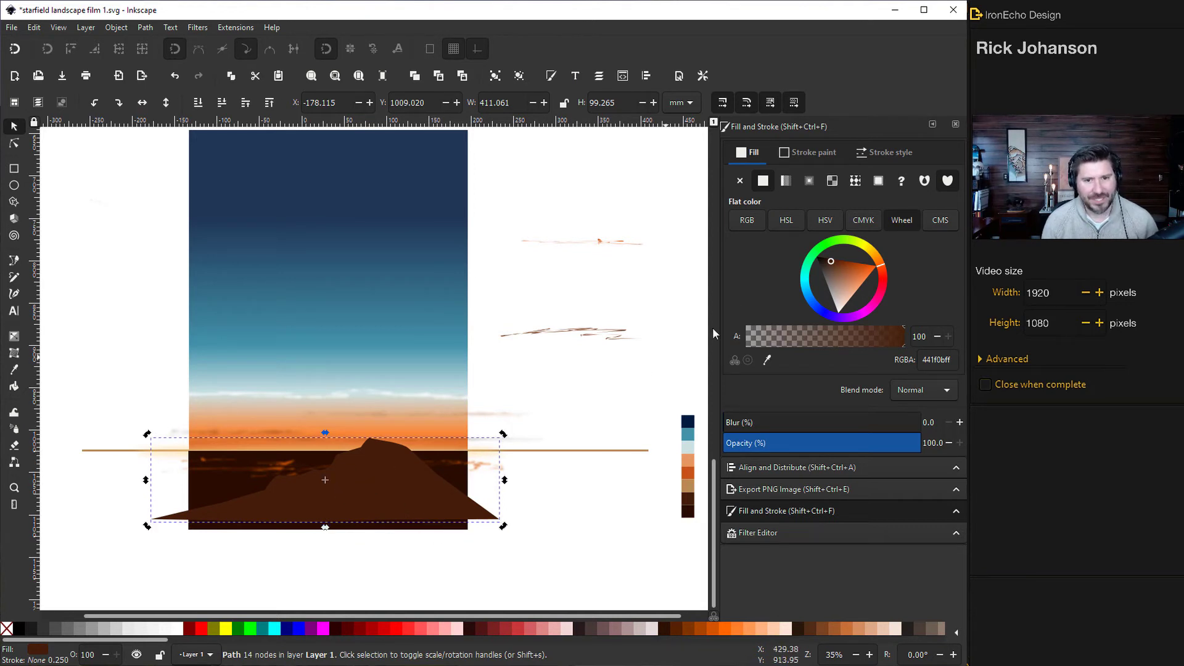
- Give the mountain a vertical linear gradient from just below the peak to its base, end stop fully opaque
left_click(786, 181)
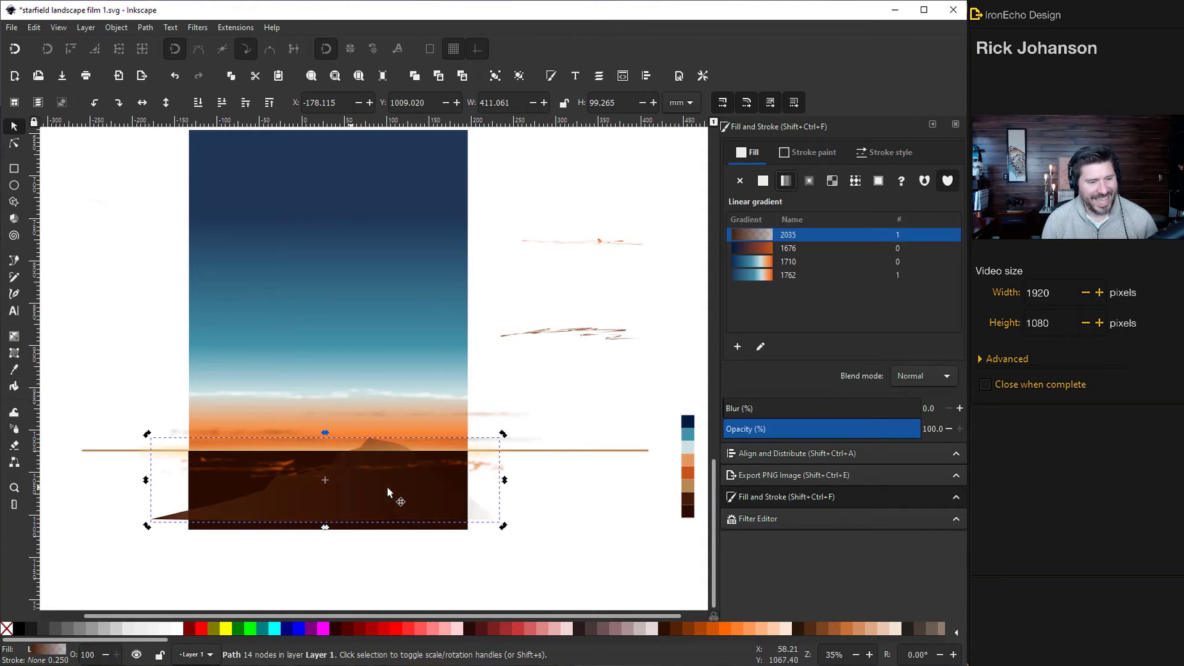
left_click(761, 347)
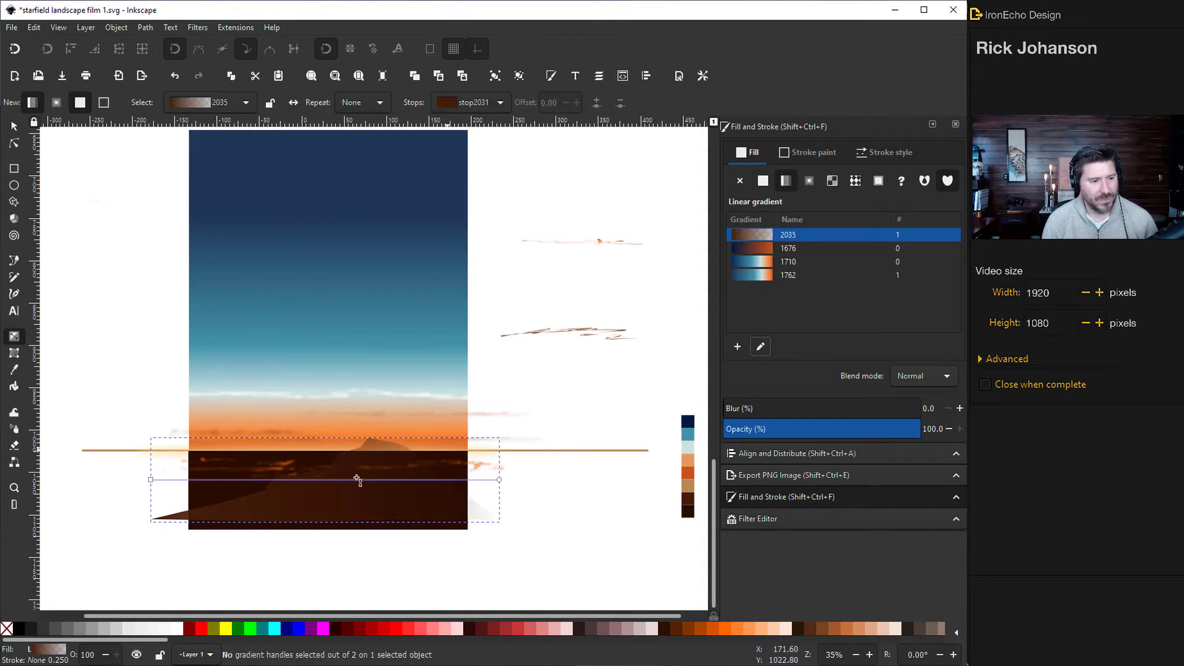
left_click_drag(151, 479, 379, 443)
left_click(496, 478)
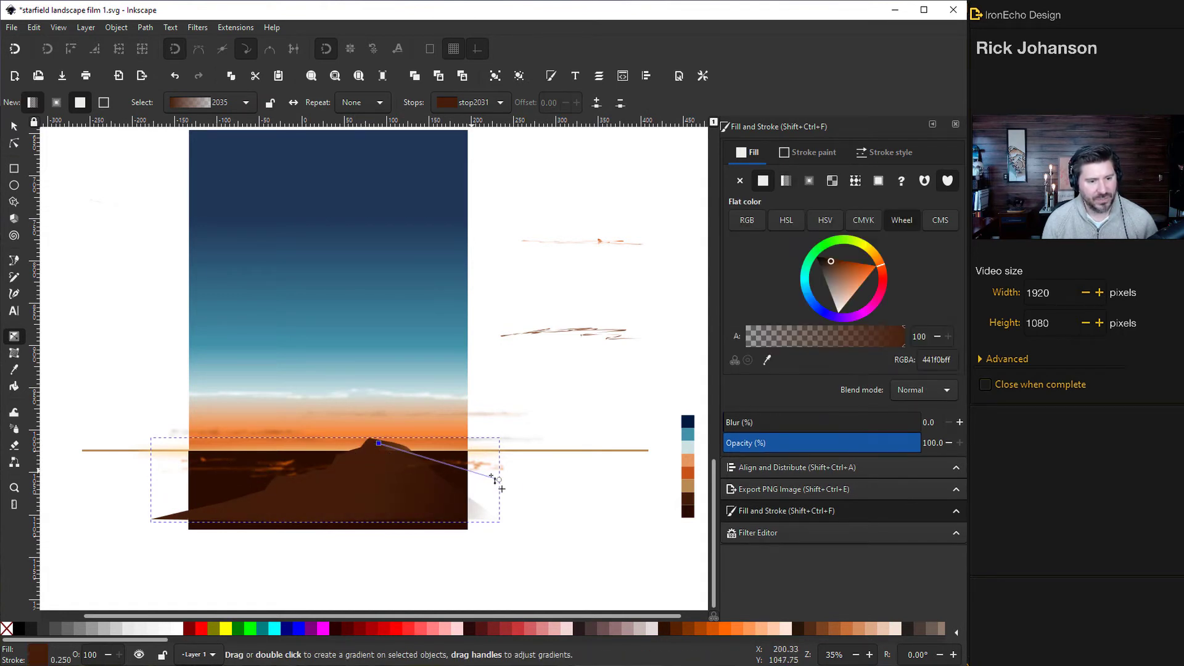
left_click_drag(503, 481, 387, 560)
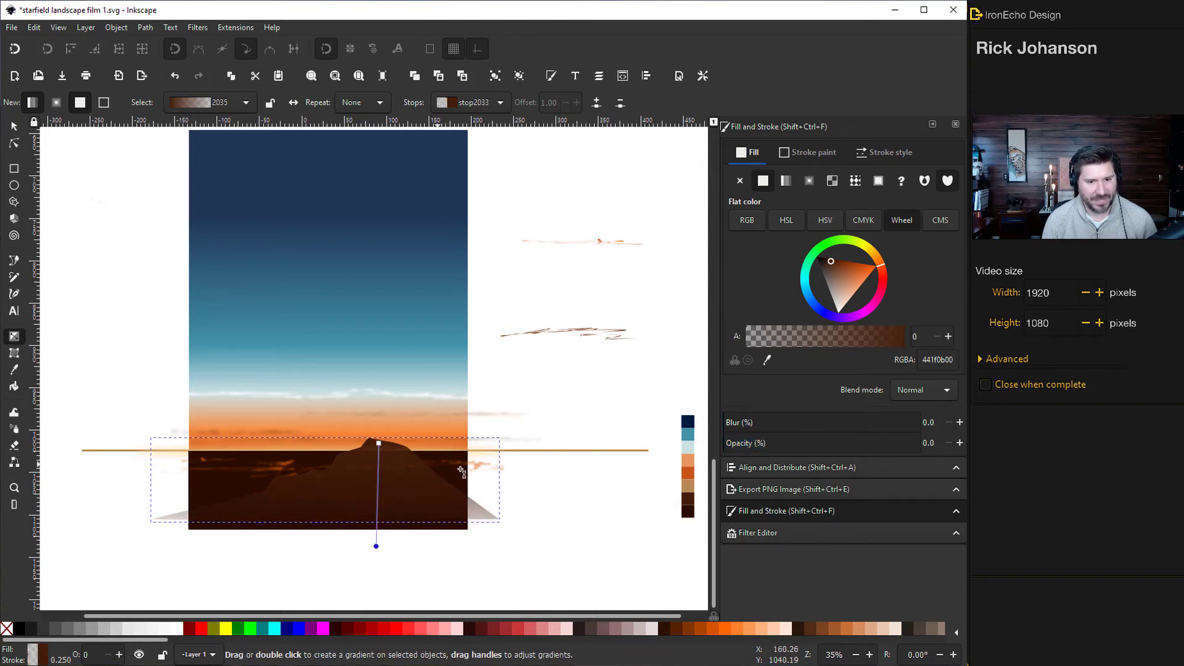
left_click_drag(746, 345, 927, 346)
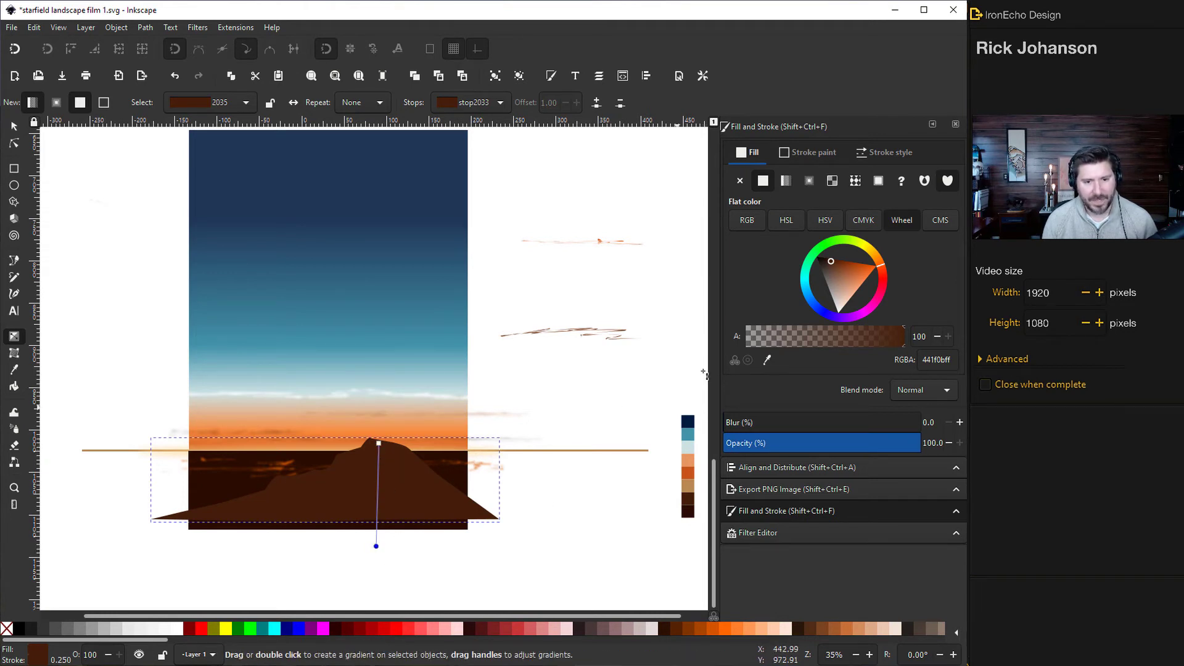
left_click(423, 525)
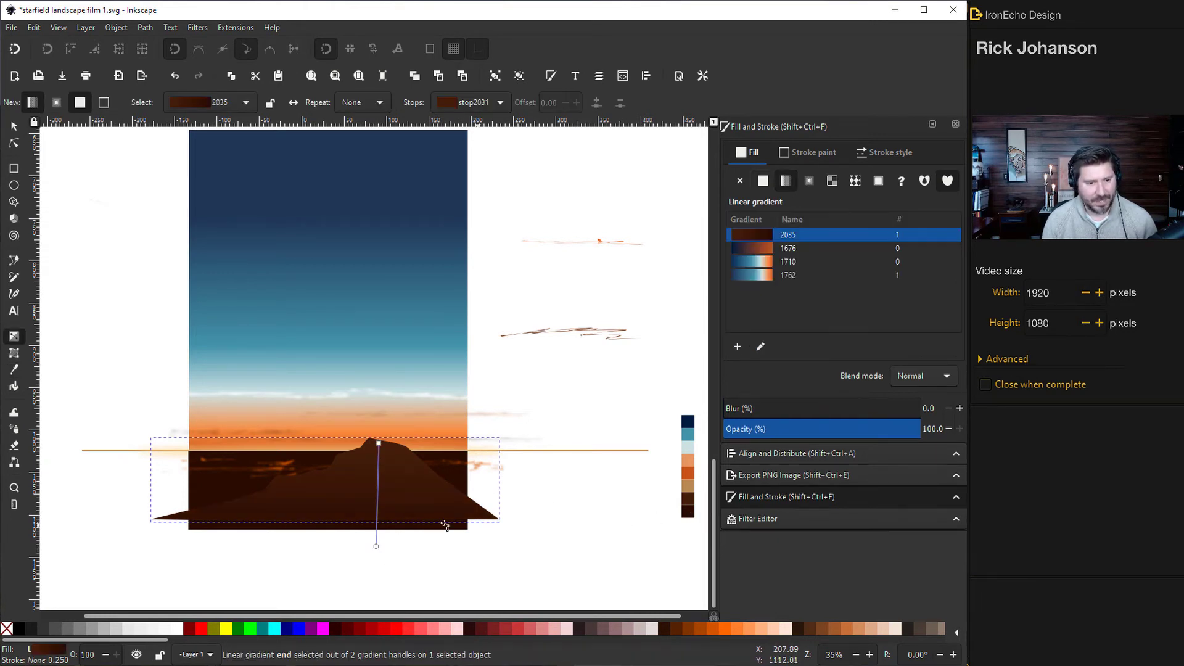
mouse_move(379, 443)
left_mouse_down()
mouse_move(379, 486)
mouse_move(380, 449)
left_mouse_up()
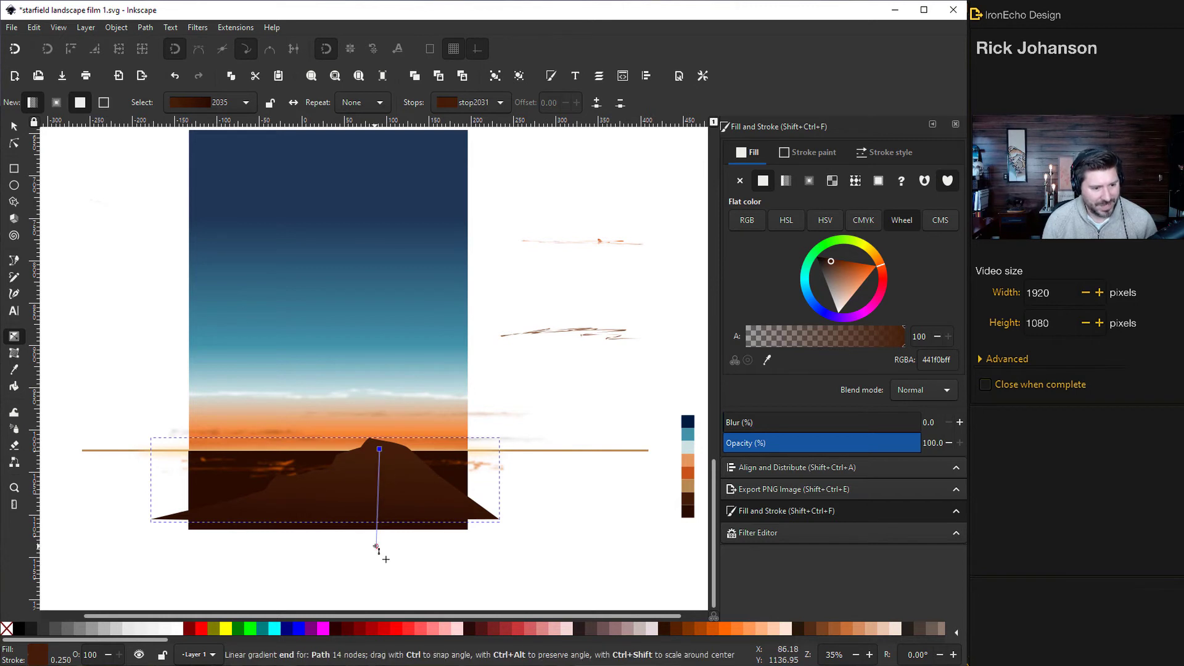
mouse_move(375, 533)
left_mouse_down()
mouse_move(379, 517)
mouse_move(405, 537)
mouse_move(357, 531)
mouse_move(355, 541)
left_mouse_up()
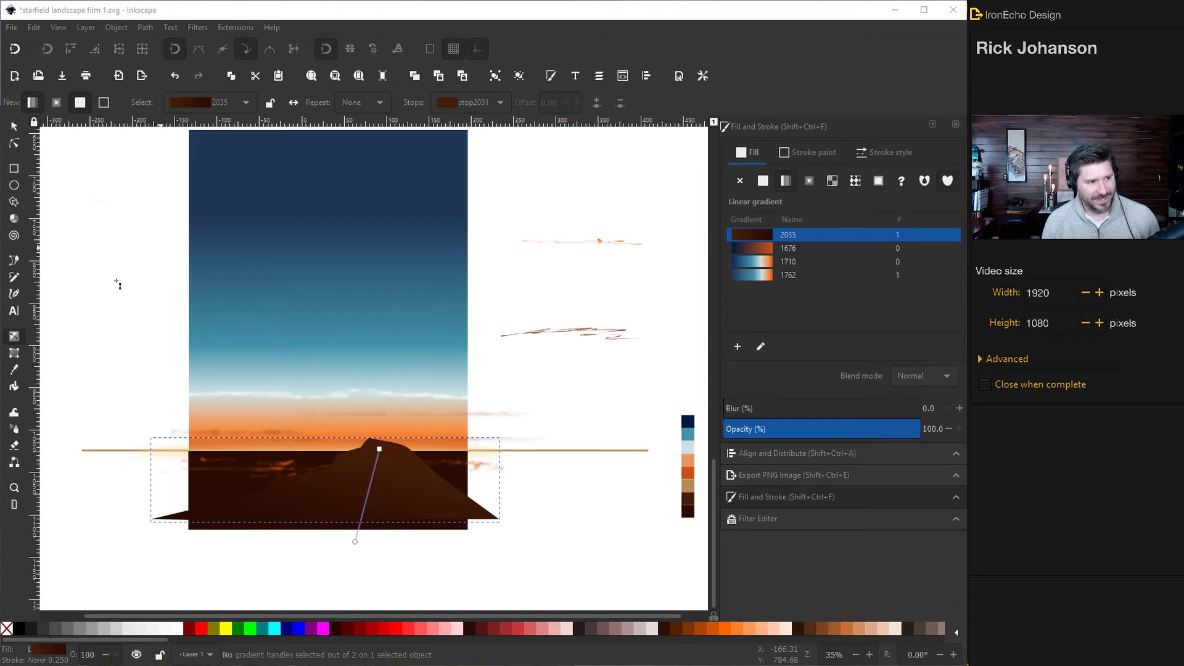
- Draw a closed fog blob below the poster and fill it with the sky's orange
left_click(13, 260)
left_click(157, 563)
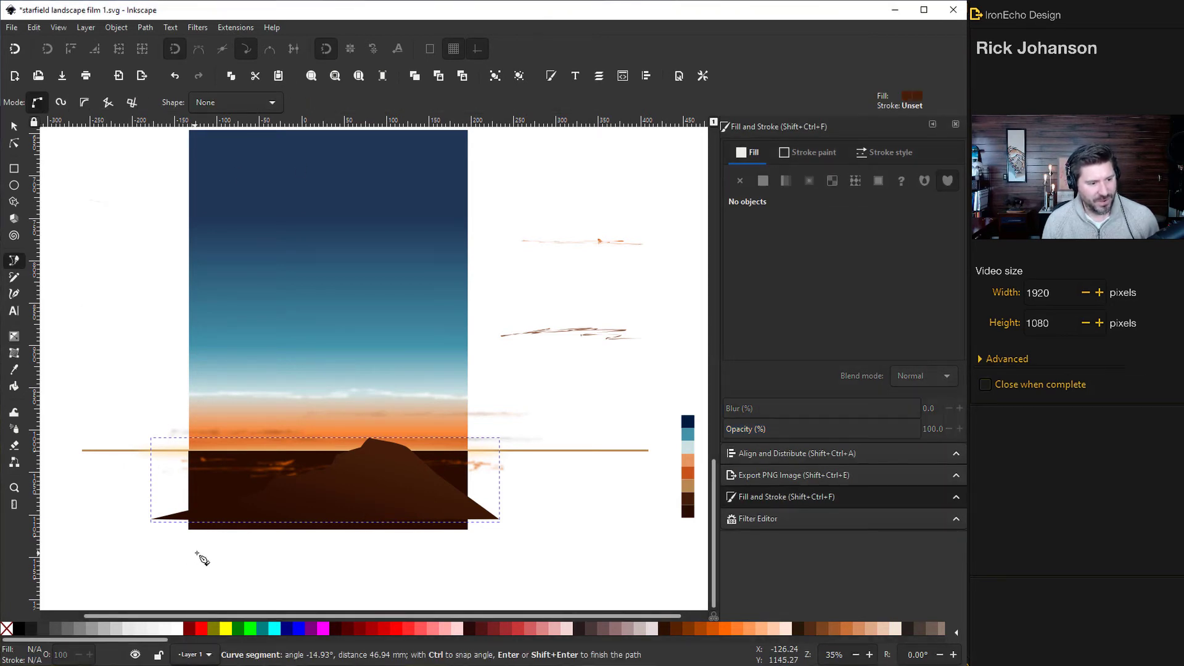
left_click(276, 575)
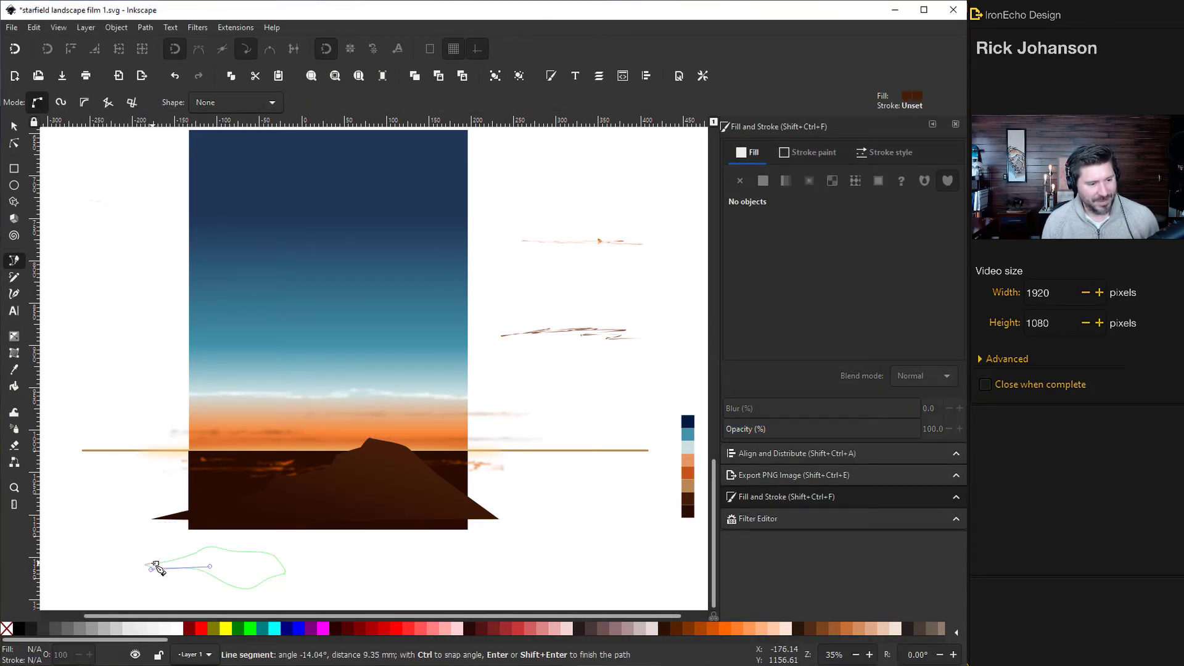
left_click(157, 564)
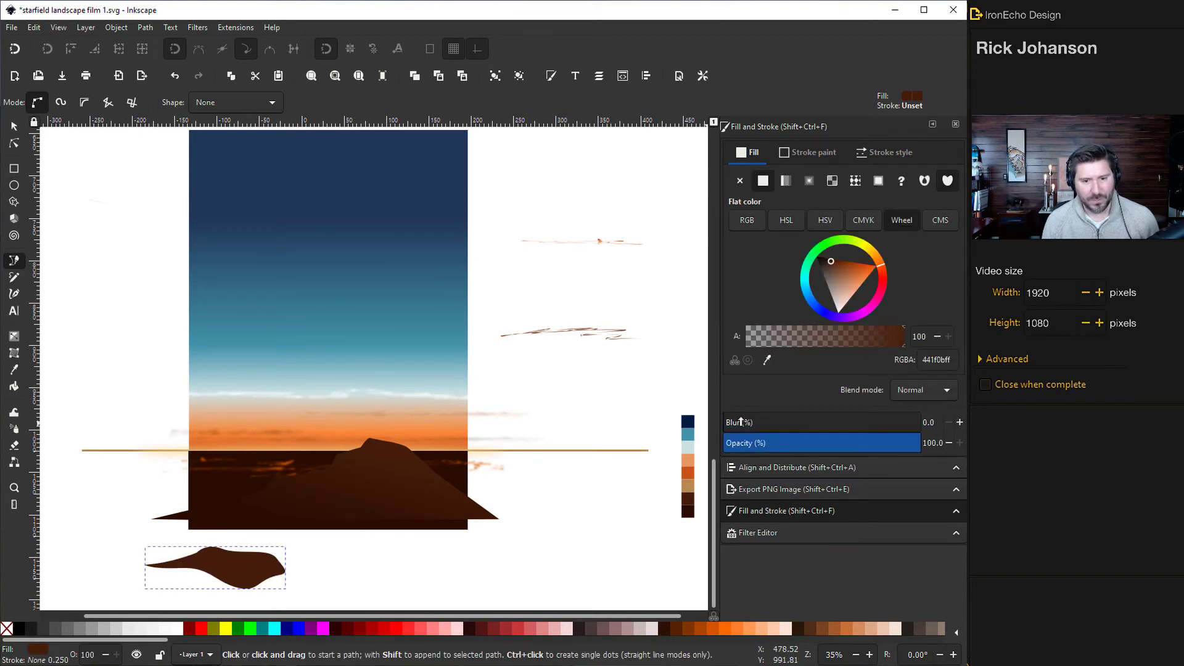
left_click(768, 360)
left_click(345, 428)
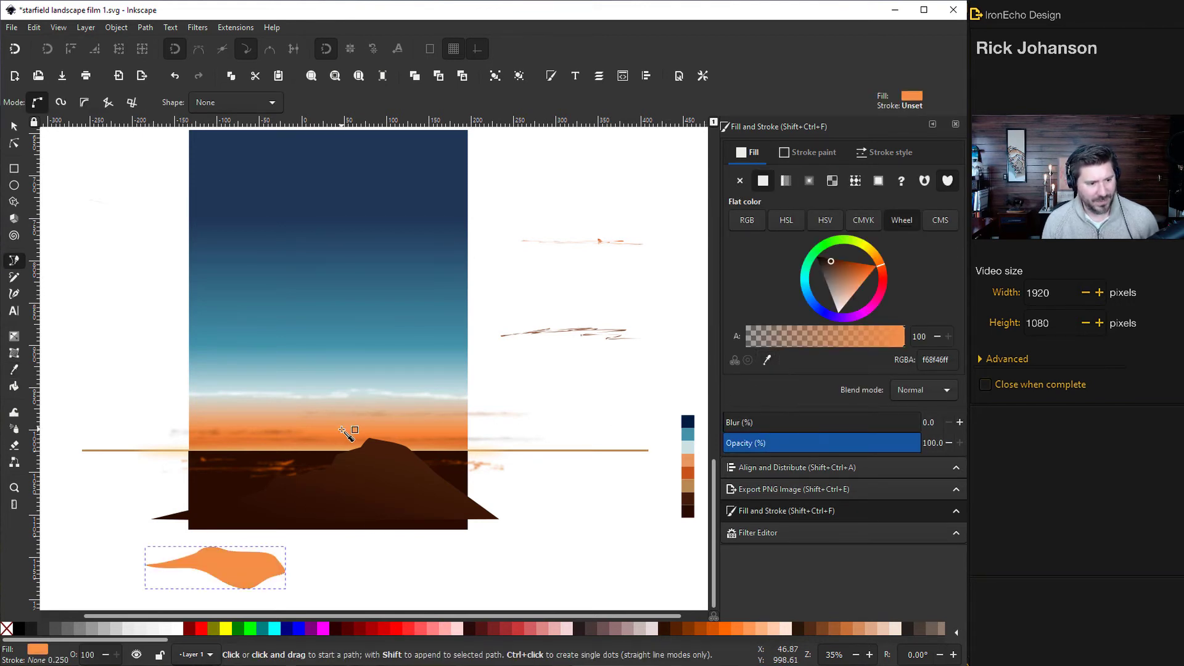
- Apply the Felt texture filter, raise blur to 32.9% at full opacity, and recolour it grey 4c4c4c
left_click(197, 28)
mouse_move(289, 304)
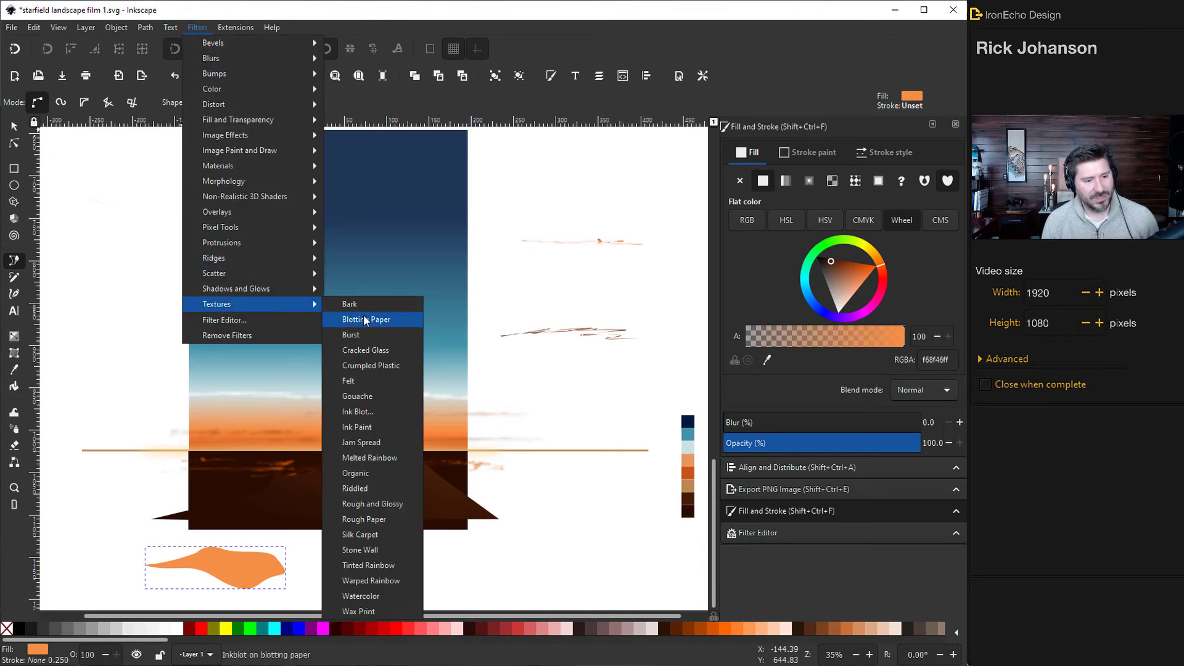
left_click(364, 379)
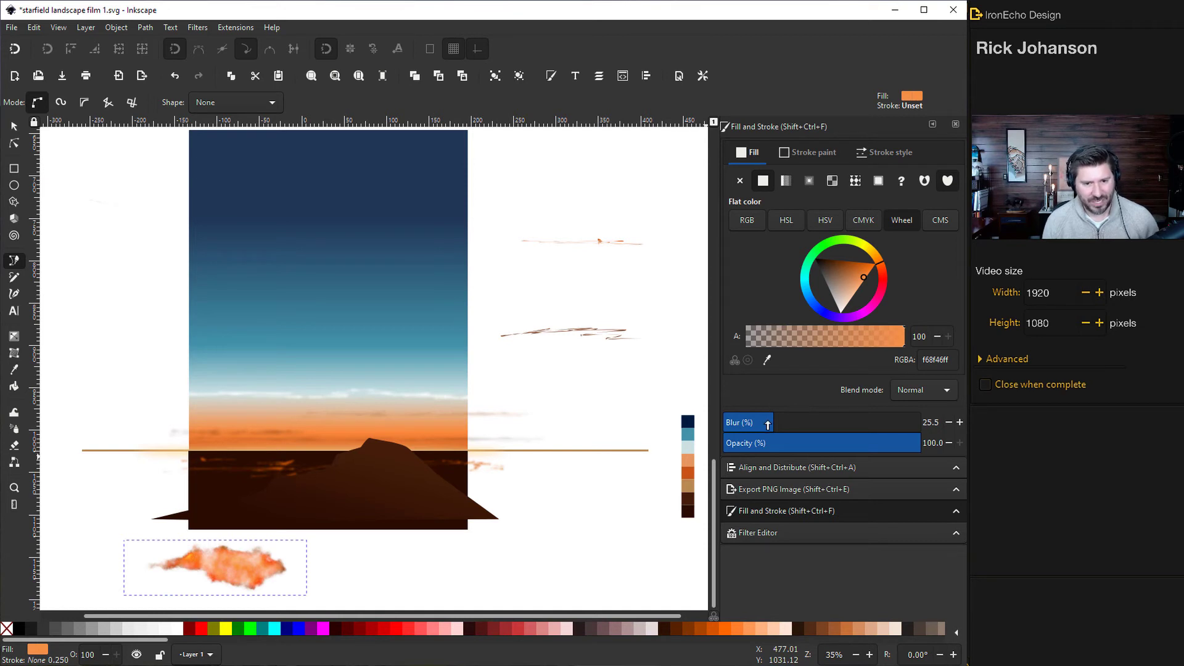
left_click_drag(765, 427, 791, 428)
left_click_drag(891, 445, 922, 445)
left_click_drag(848, 283, 809, 280)
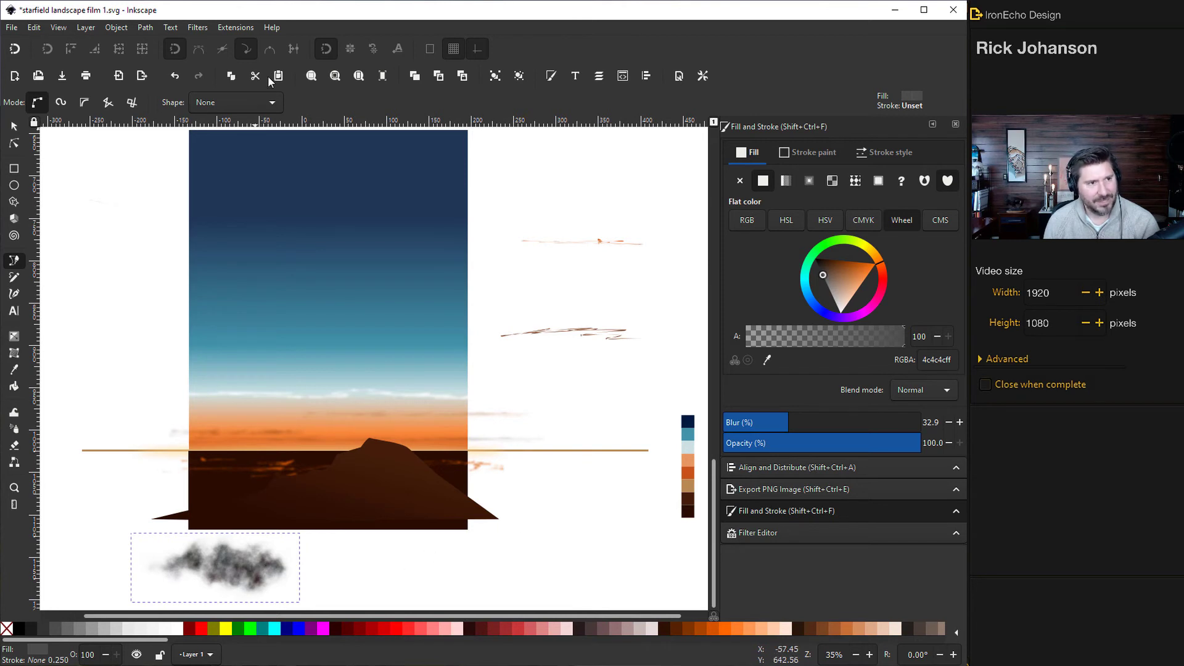
- In the Filter Editor, set the Felt Gaussian Blur deviation to 5.00 and review Turbulence and Displacement Map
left_click(207, 28)
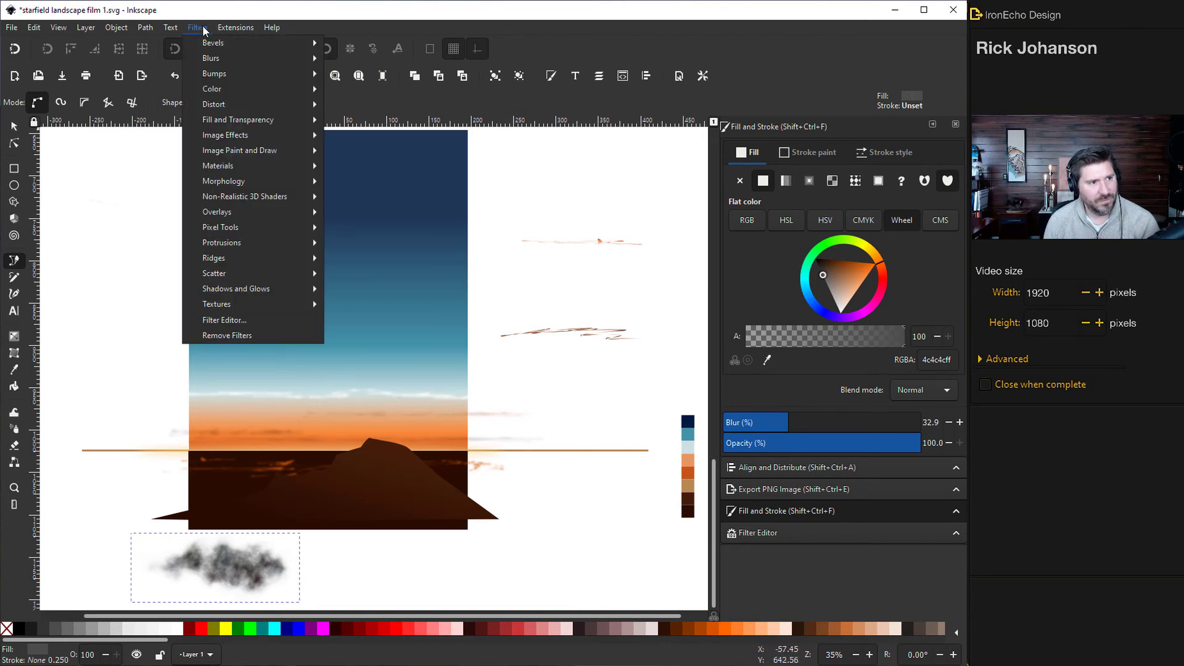
left_click(245, 320)
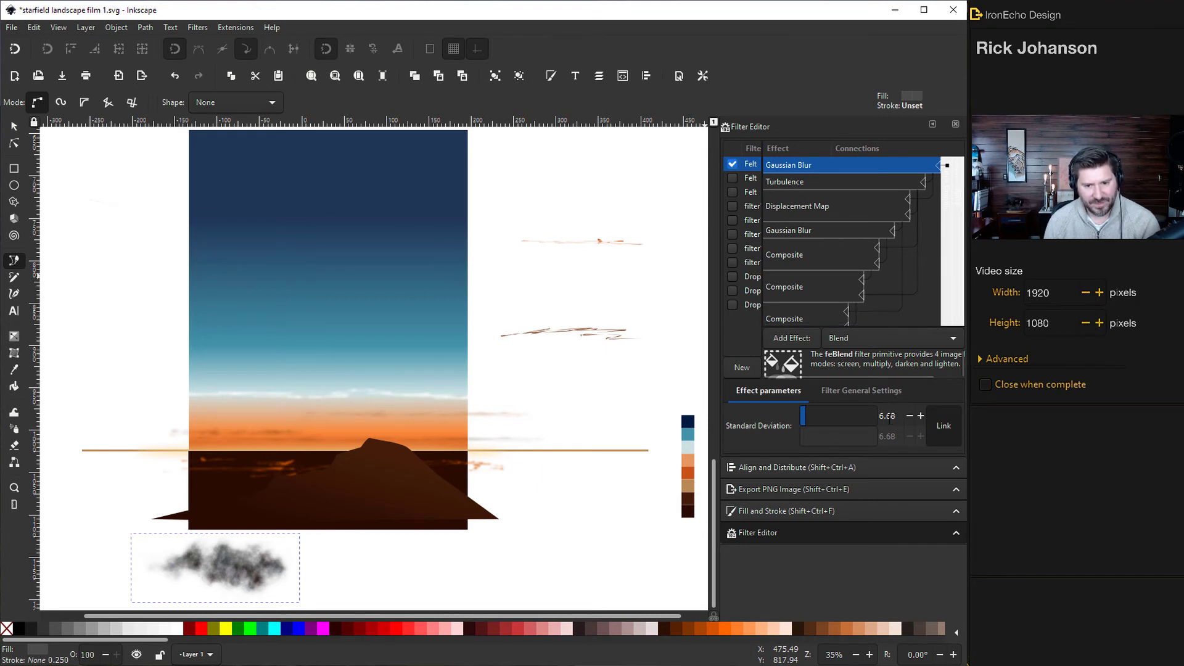
left_click(911, 416)
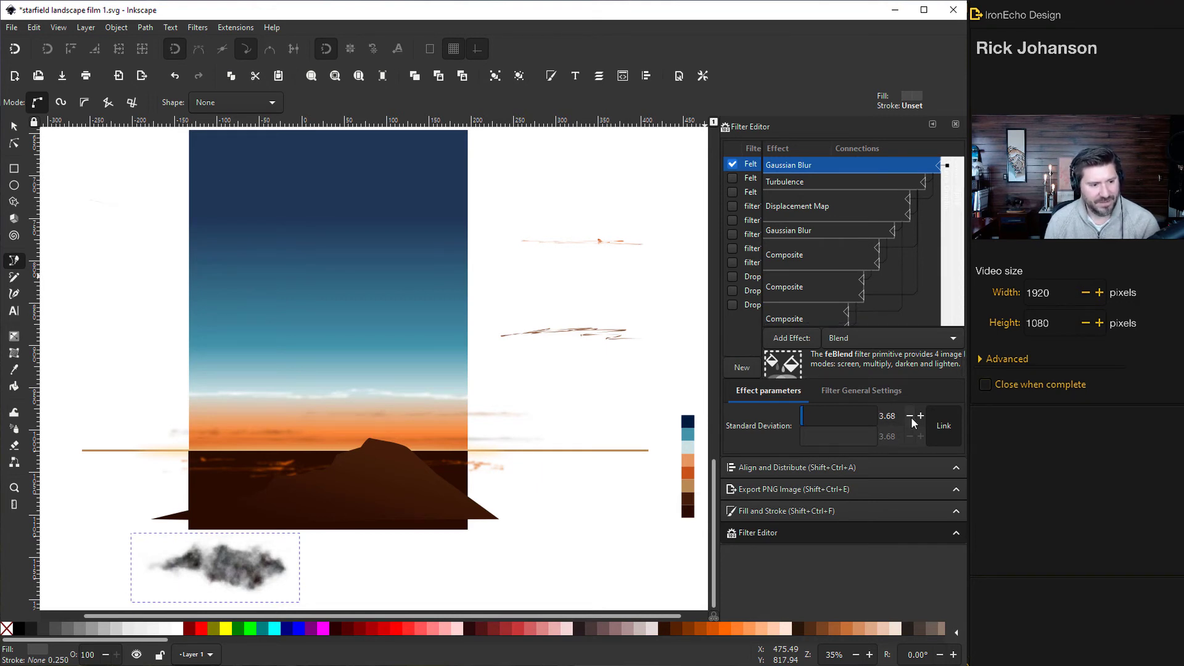
left_click(771, 182)
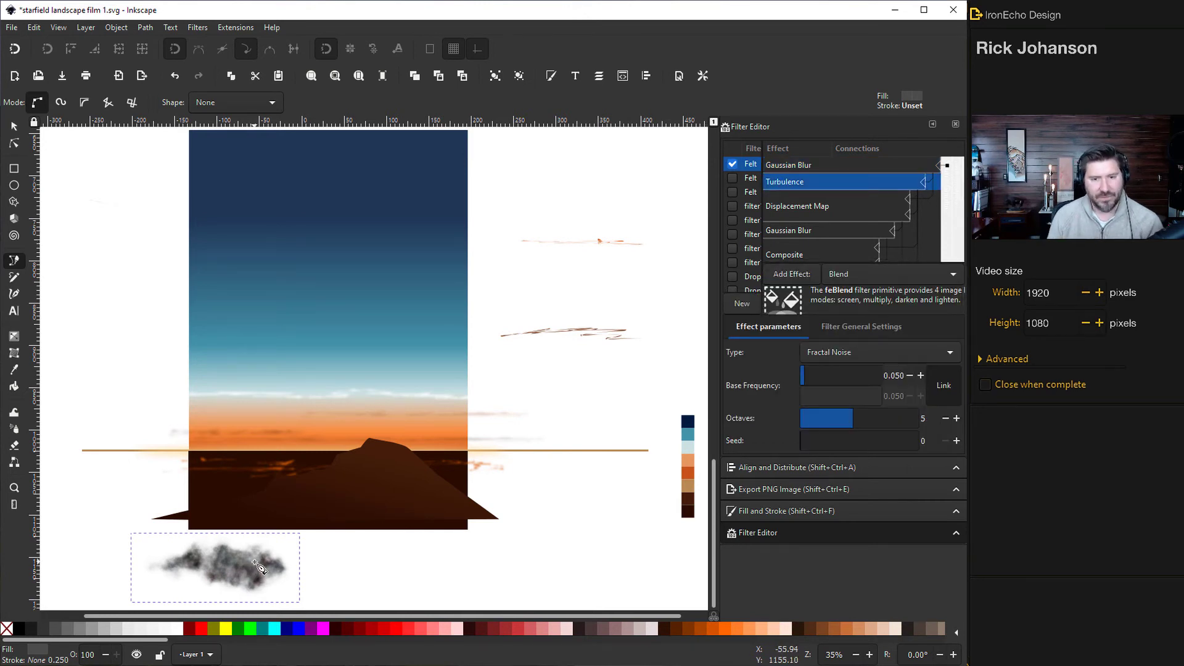
left_click(788, 210)
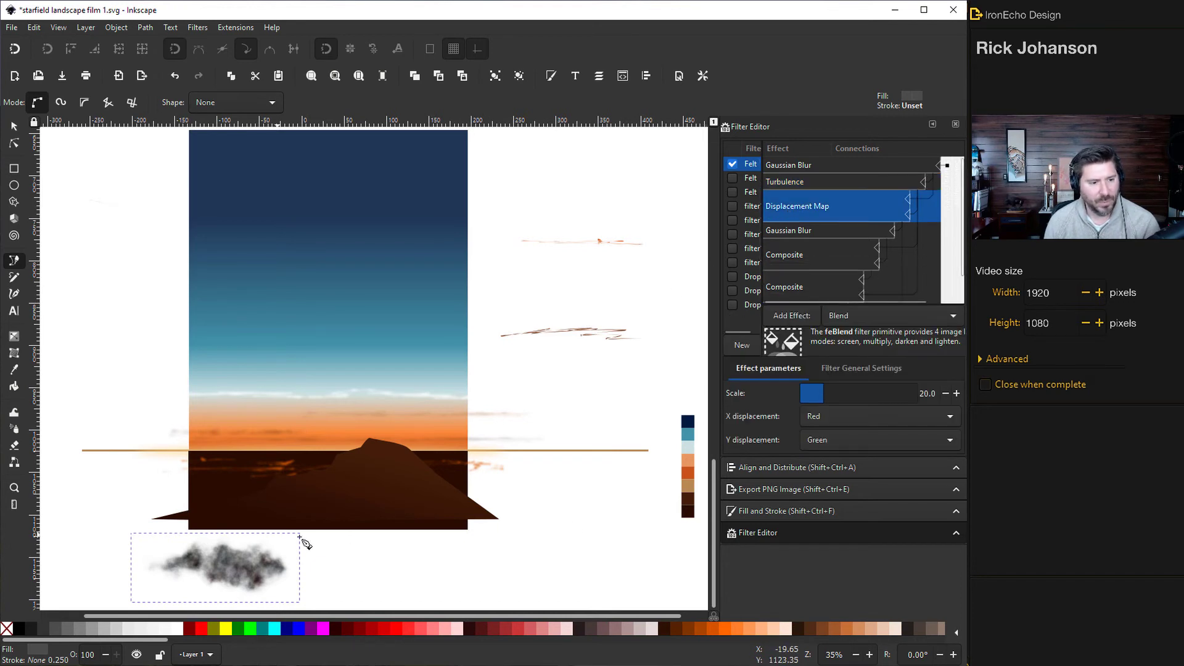
scroll(805, 253, "down", 1)
scroll(805, 239, "up", 1)
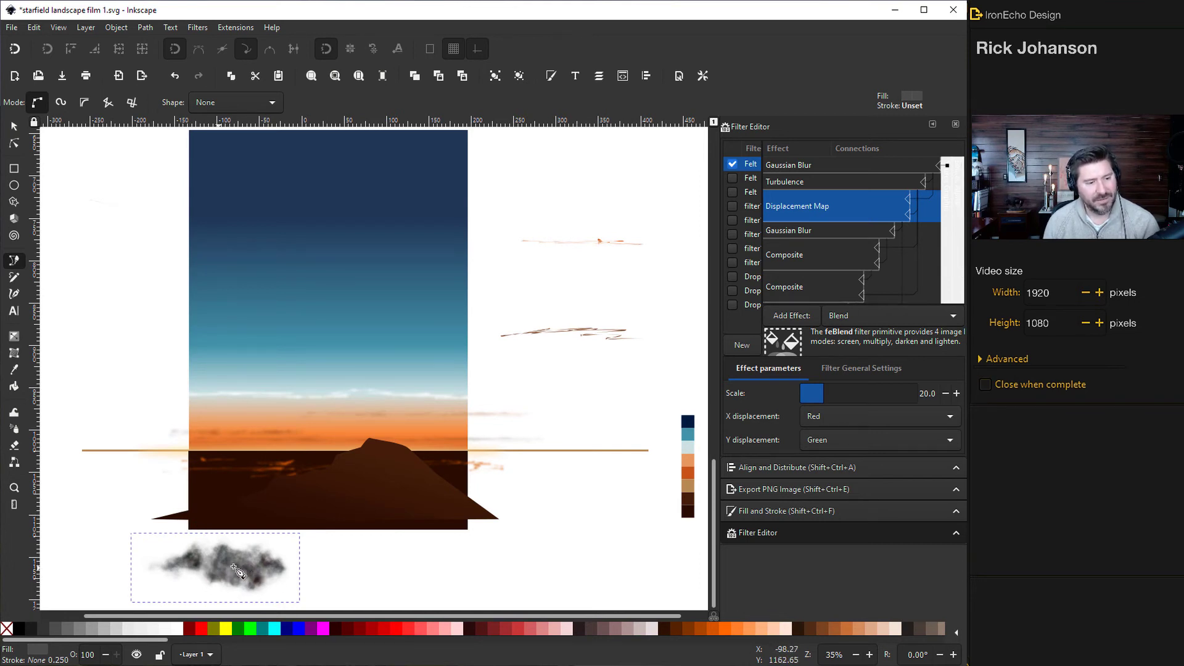
- Place the cloud on the mountain base at about 44.8% opacity, tint it orange ff9259, then move it right
key("s")
left_click_drag(235, 563, 300, 489)
left_click(759, 511)
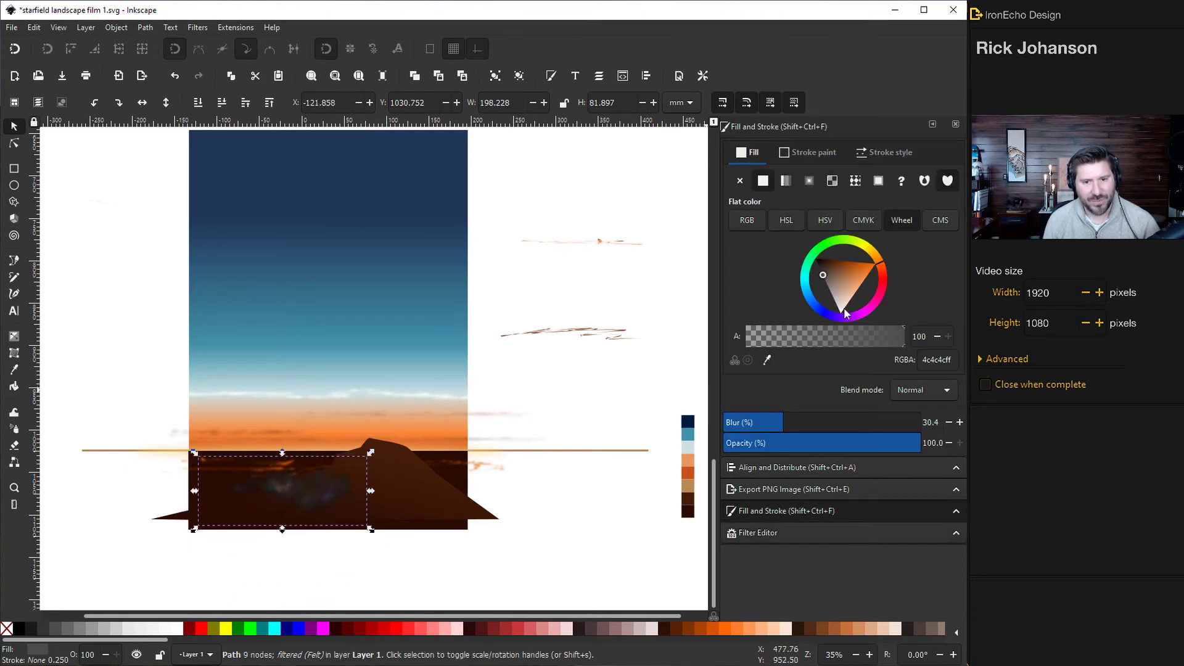
left_click_drag(845, 311, 836, 304)
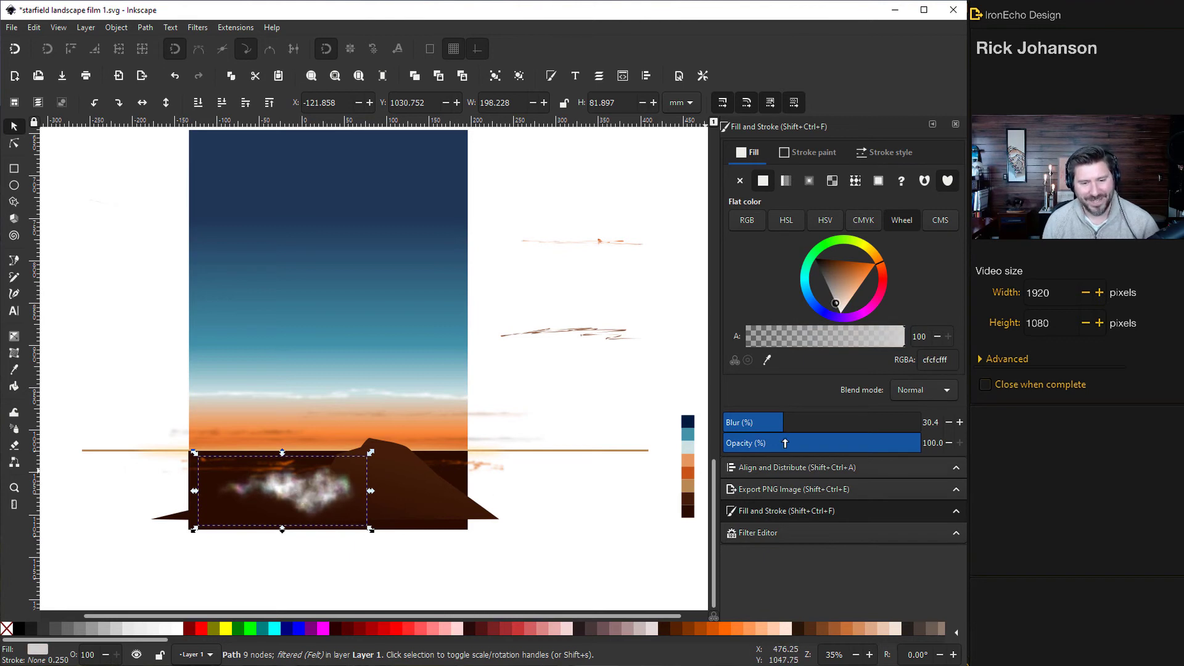
left_click_drag(860, 443, 832, 444)
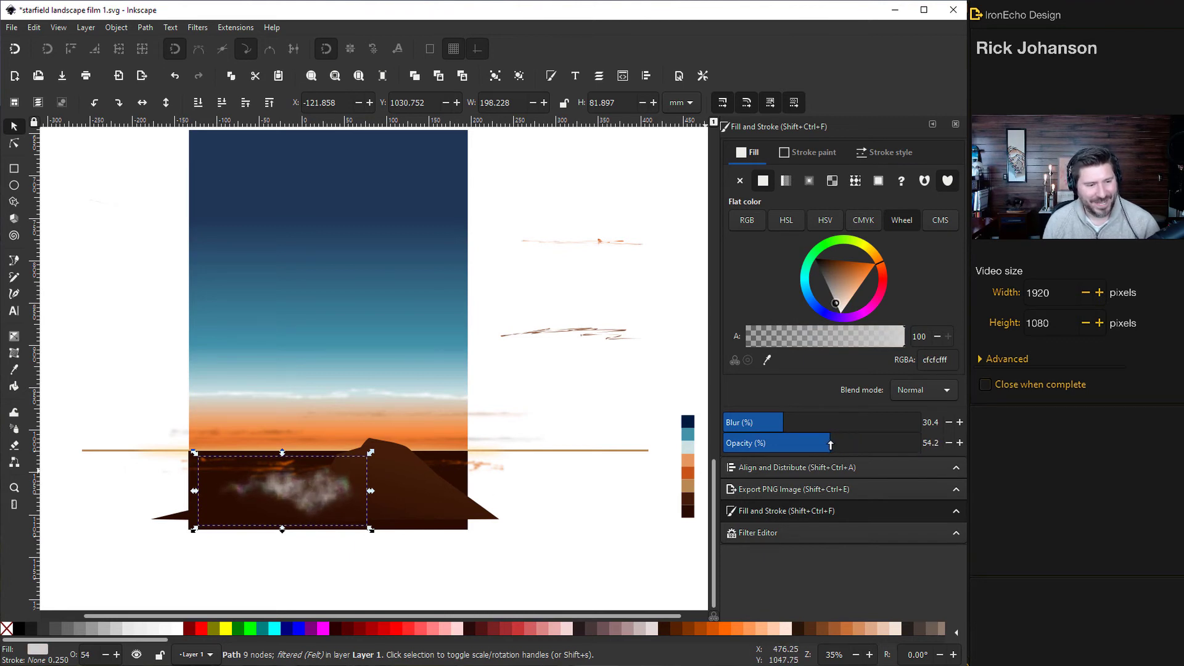
left_click_drag(818, 344, 812, 332)
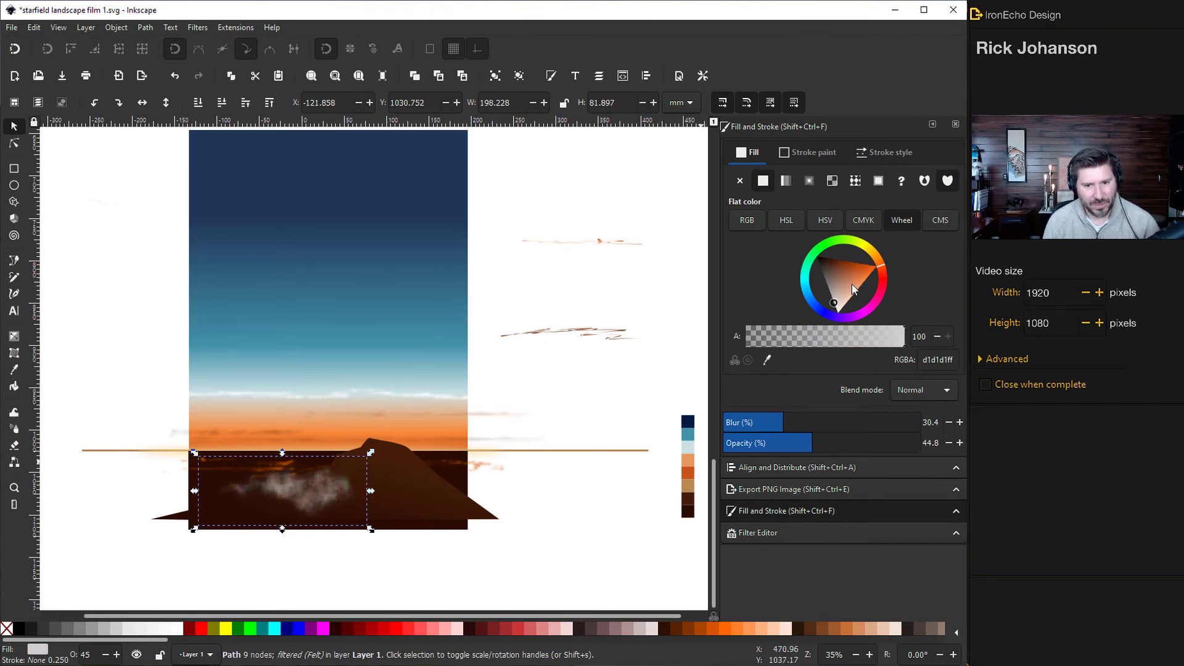
left_click_drag(853, 284, 867, 289)
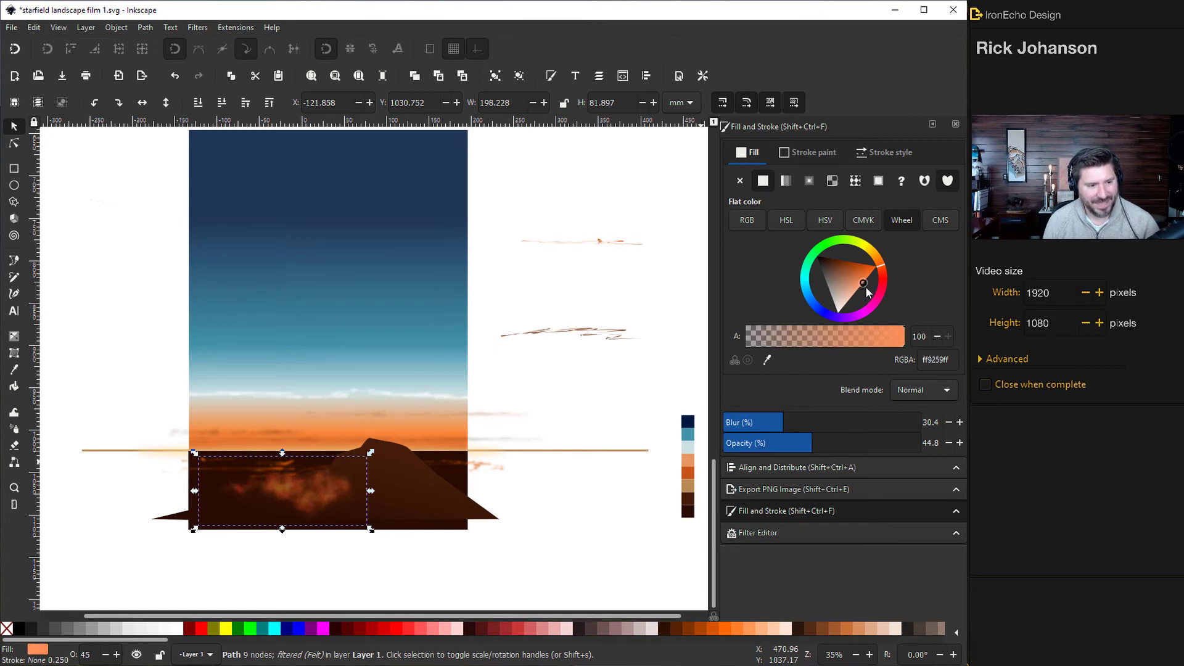
left_click_drag(285, 486, 582, 496)
- Widen the dark cloud across the ground and make it more transparent
left_click(289, 489)
left_click_drag(379, 487, 428, 489)
left_click_drag(349, 502, 338, 506)
left_click_drag(811, 443, 794, 444)
- Move the pink clouds over the mountain, lower the orange cloud behind it, and fade the blurred cloud to 23.5%
left_click_drag(370, 501, 379, 504)
left_click(612, 487)
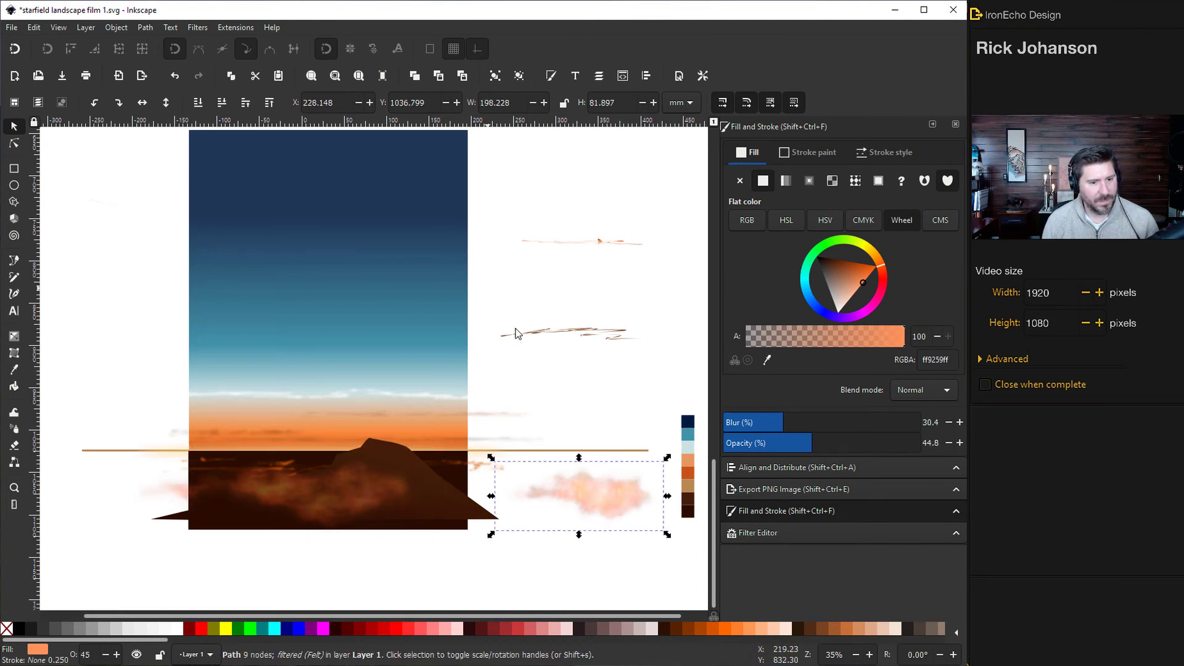
left_click_drag(593, 497, 323, 488)
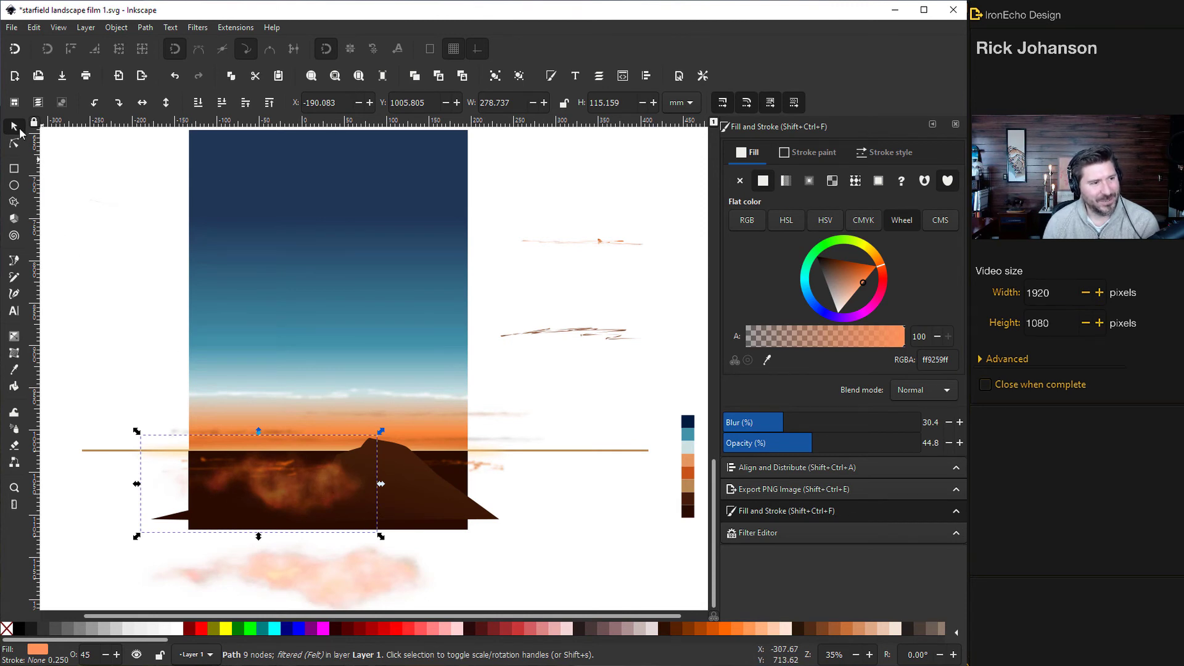
left_click(224, 104)
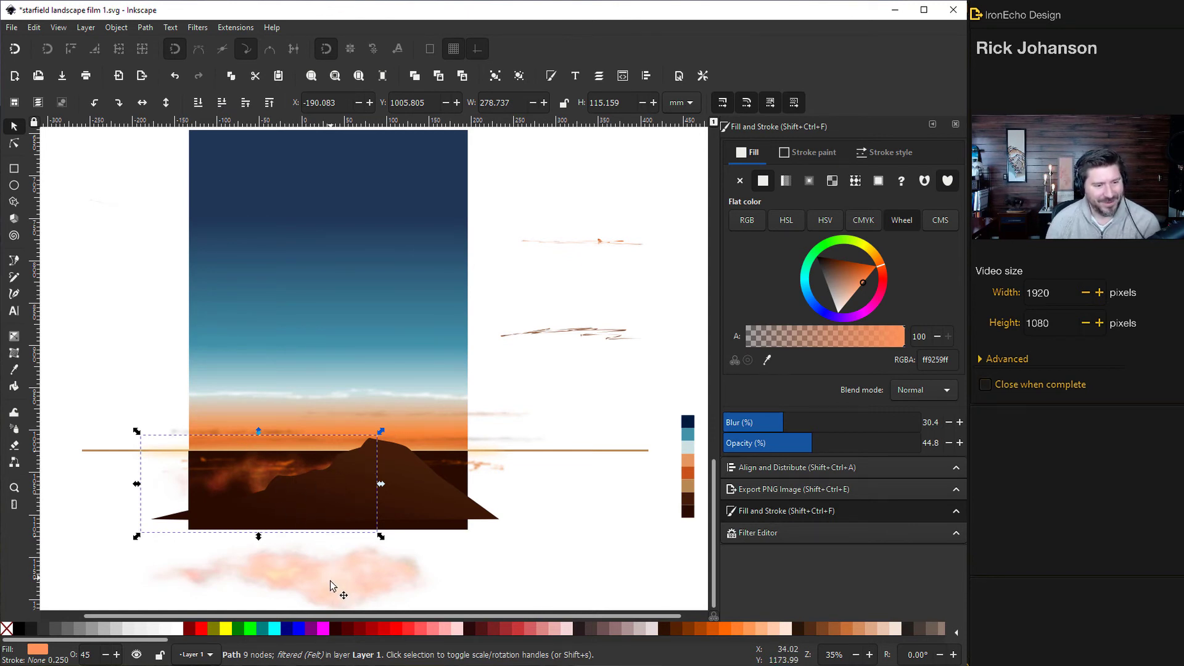
left_click_drag(345, 586, 348, 509)
key("Escape")
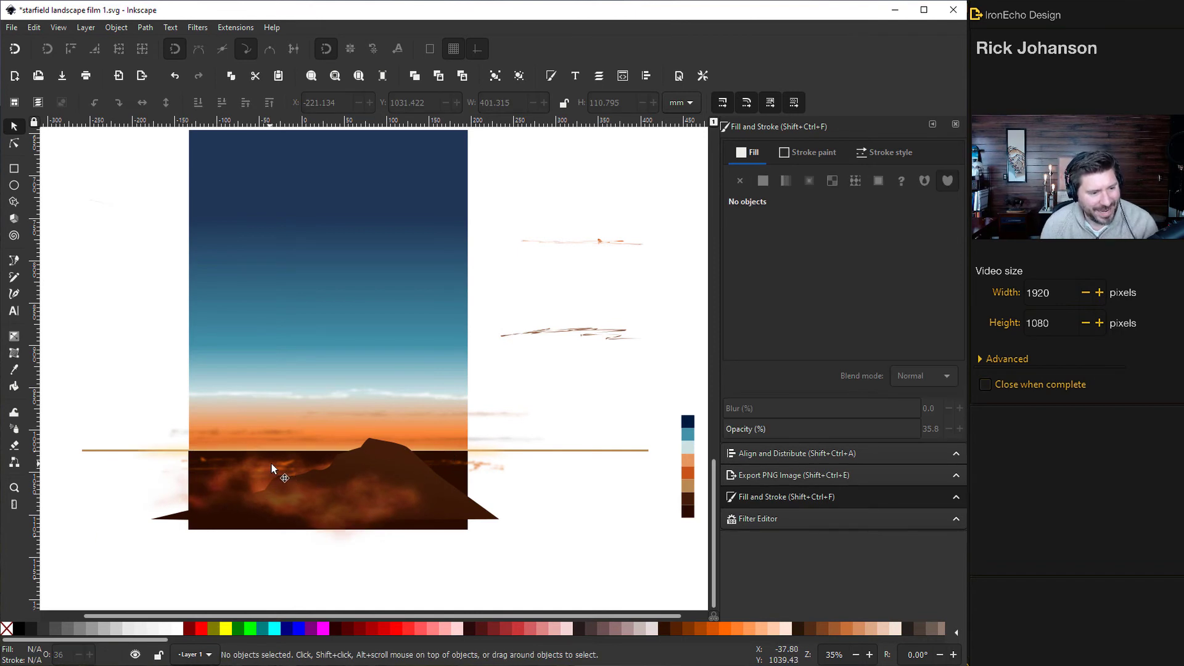
left_click(291, 499)
left_click_drag(314, 505, 429, 463)
left_click_drag(793, 445, 759, 445)
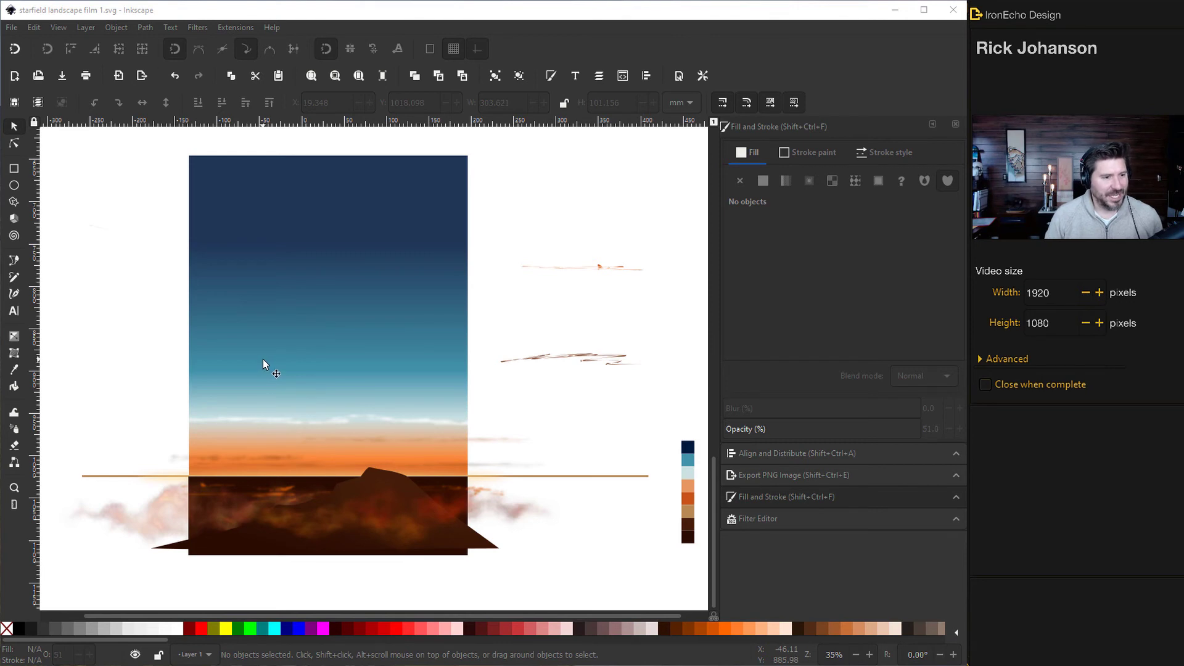
- Draw a tiny perfect circle high in the navy sky
left_click(18, 194)
left_click(14, 186)
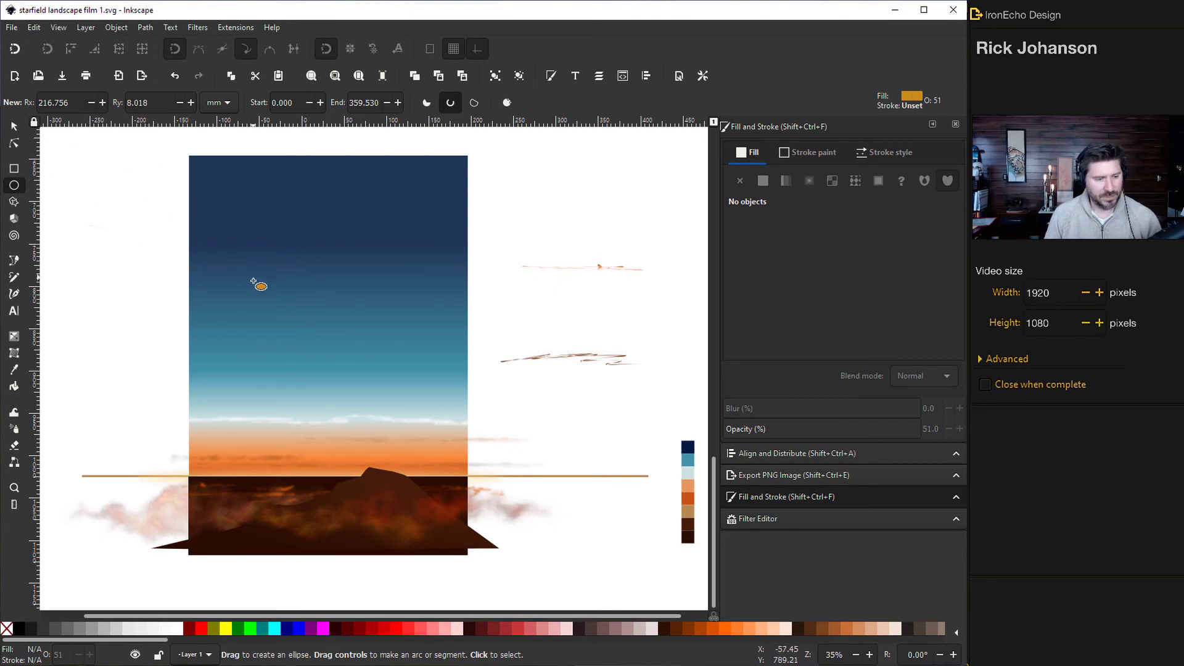
scroll(259, 304, "up", 3)
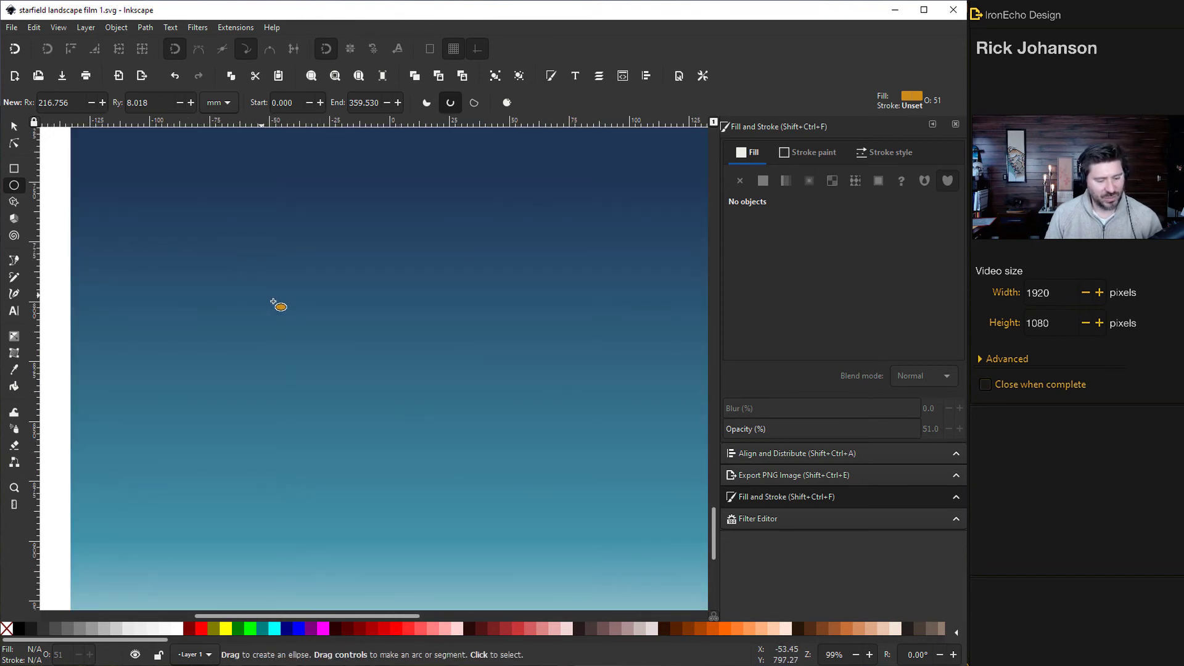
key("ctrl")
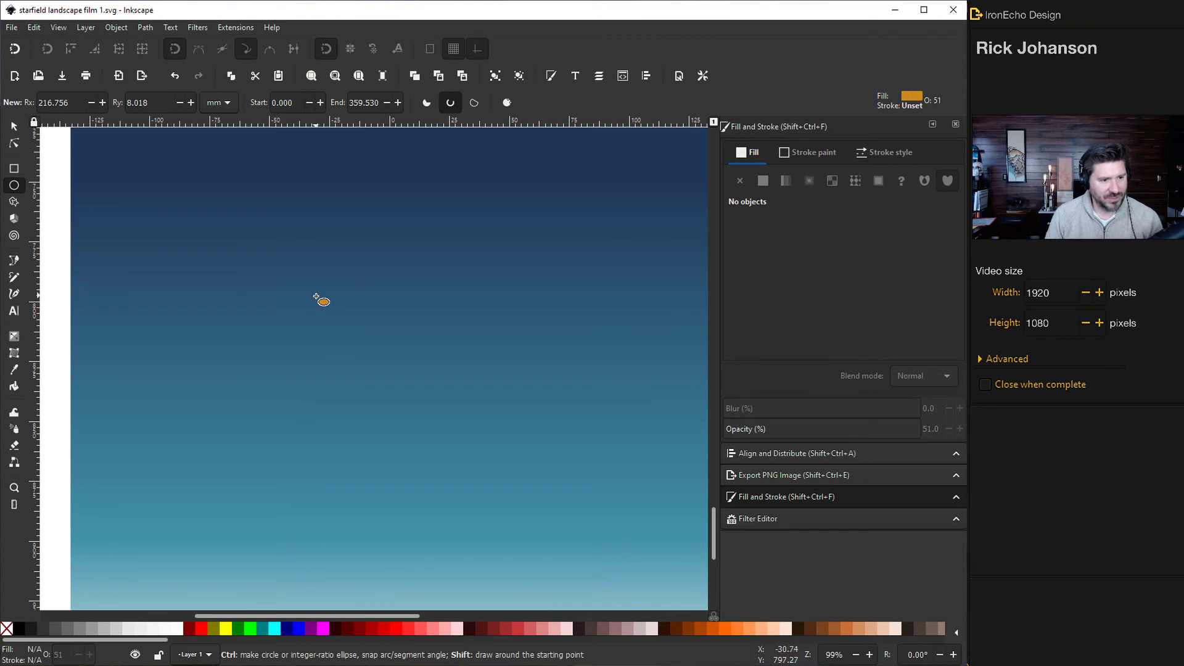
left_click_drag(316, 296, 319, 299)
- Fill the circle pure white at 100% opacity
left_click_drag(845, 289, 853, 338)
left_click(805, 156)
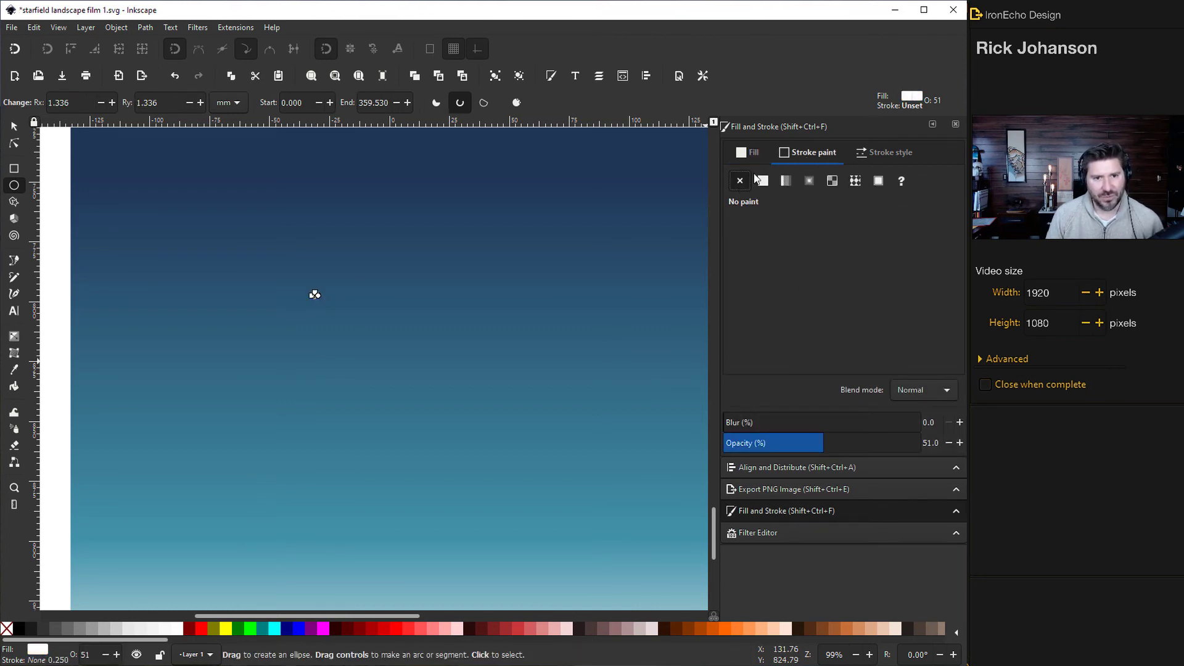
left_click(750, 155)
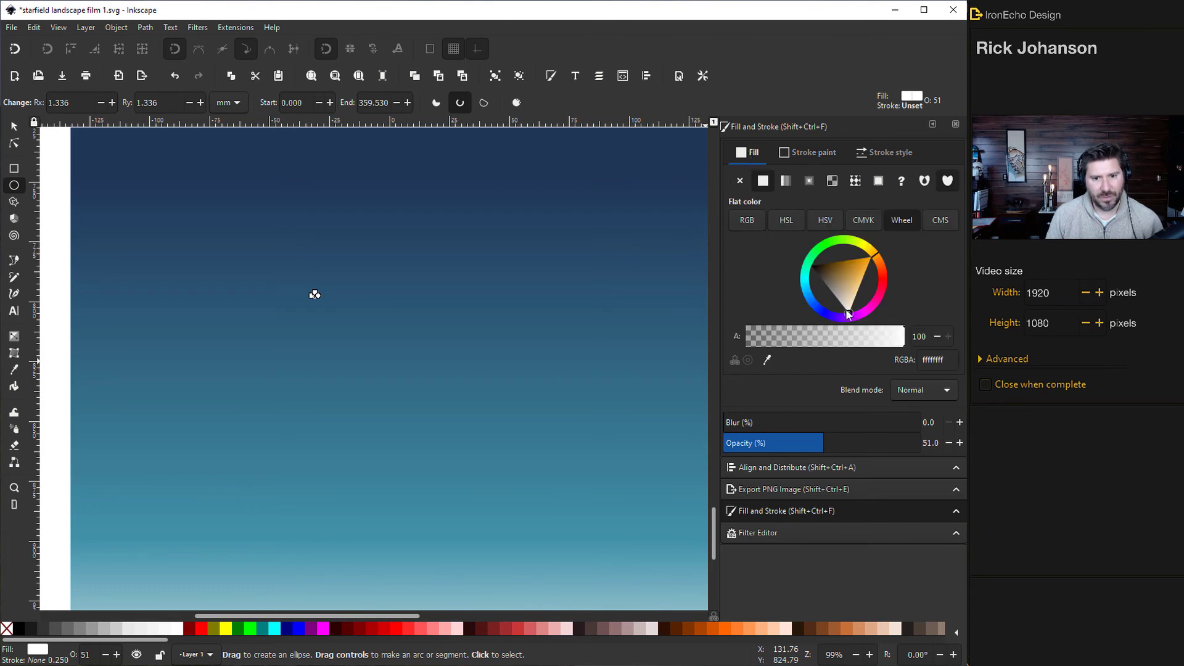
left_click_drag(818, 451, 922, 446)
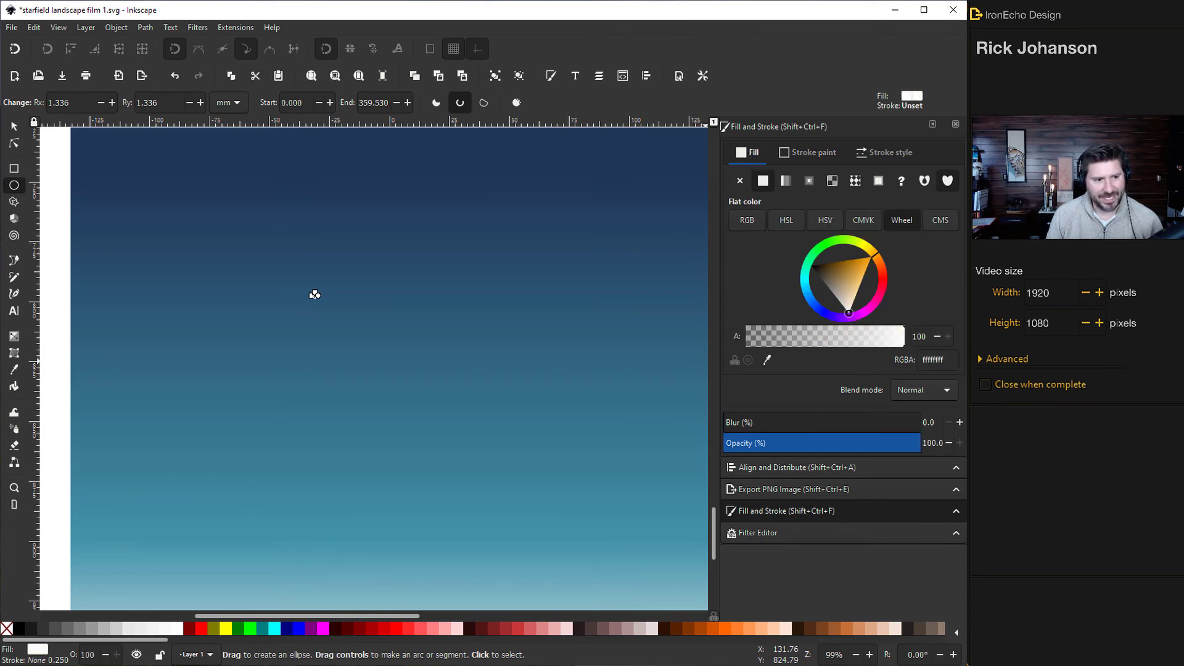
- Select the sky background and save the document
left_click(15, 129)
left_click(335, 352)
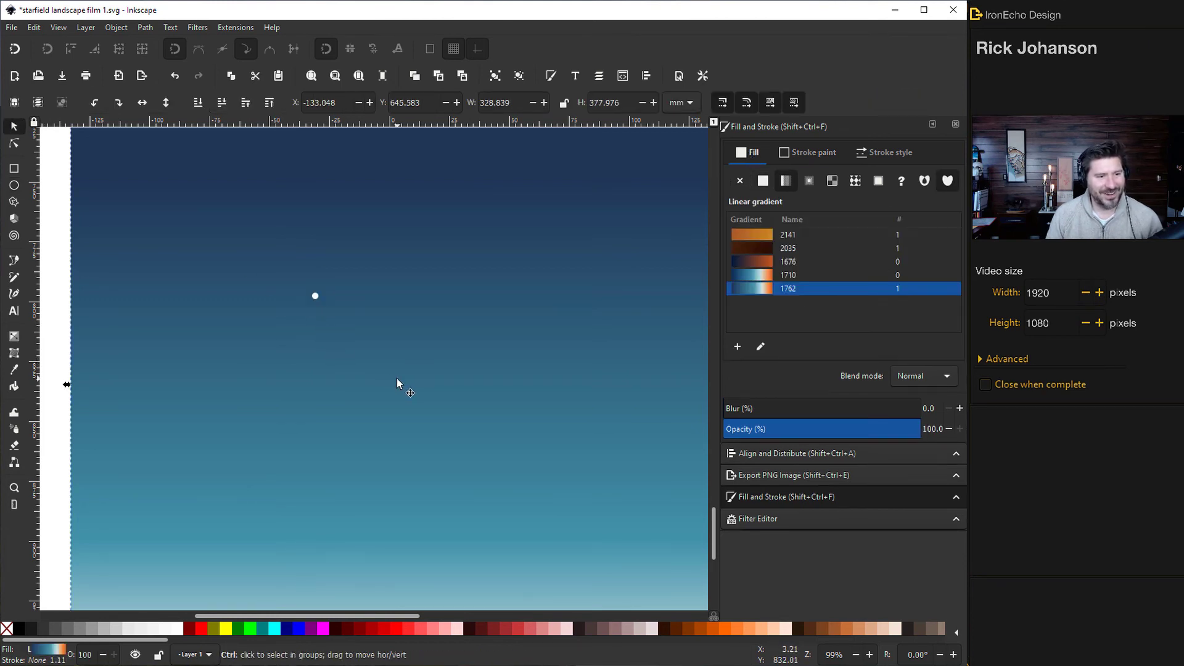
scroll(397, 379, "down", 3)
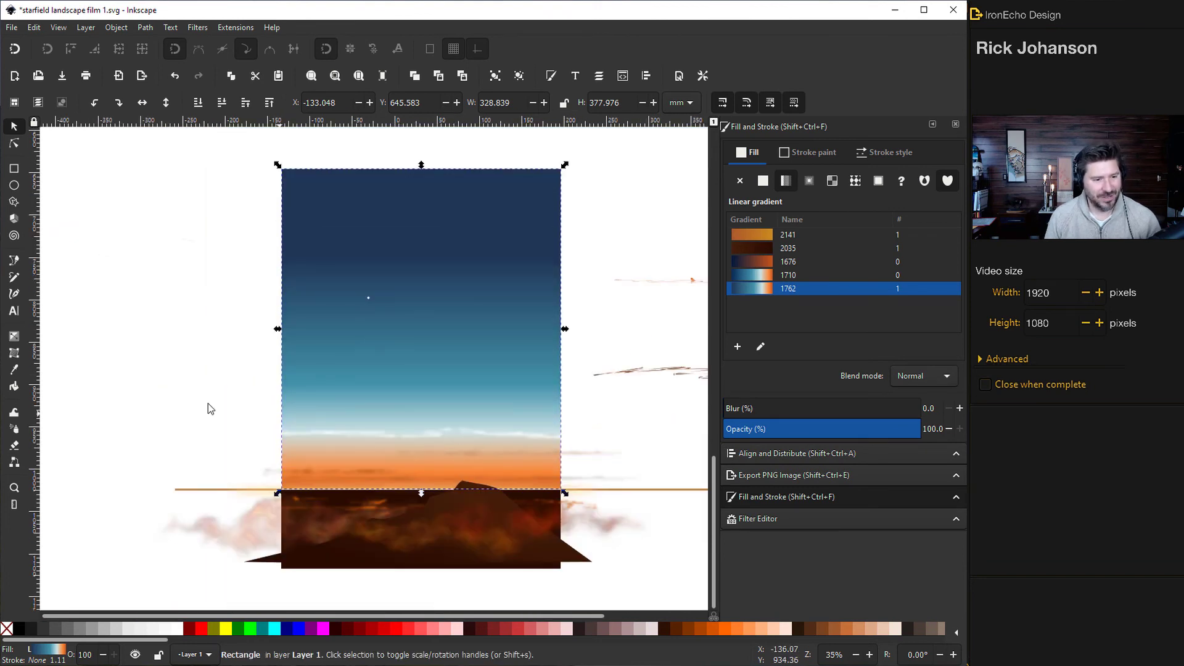
key("ctrl+s")
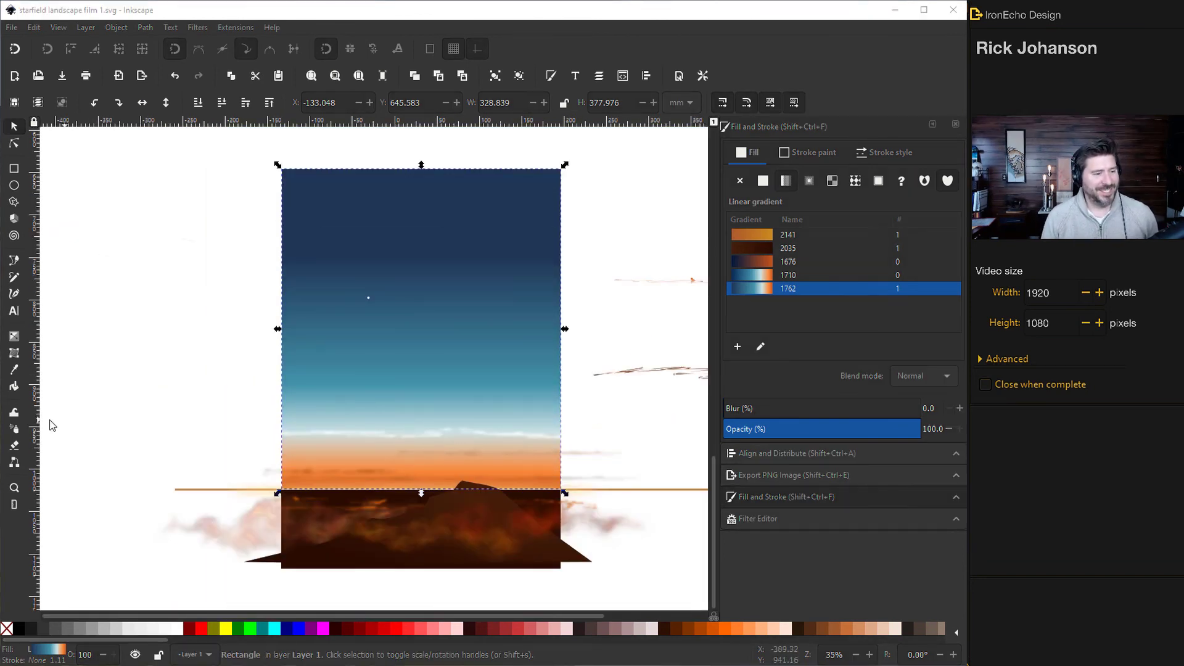
- Select the white star and spray dozens of copies across the navy and teal upper sky
left_click(15, 429)
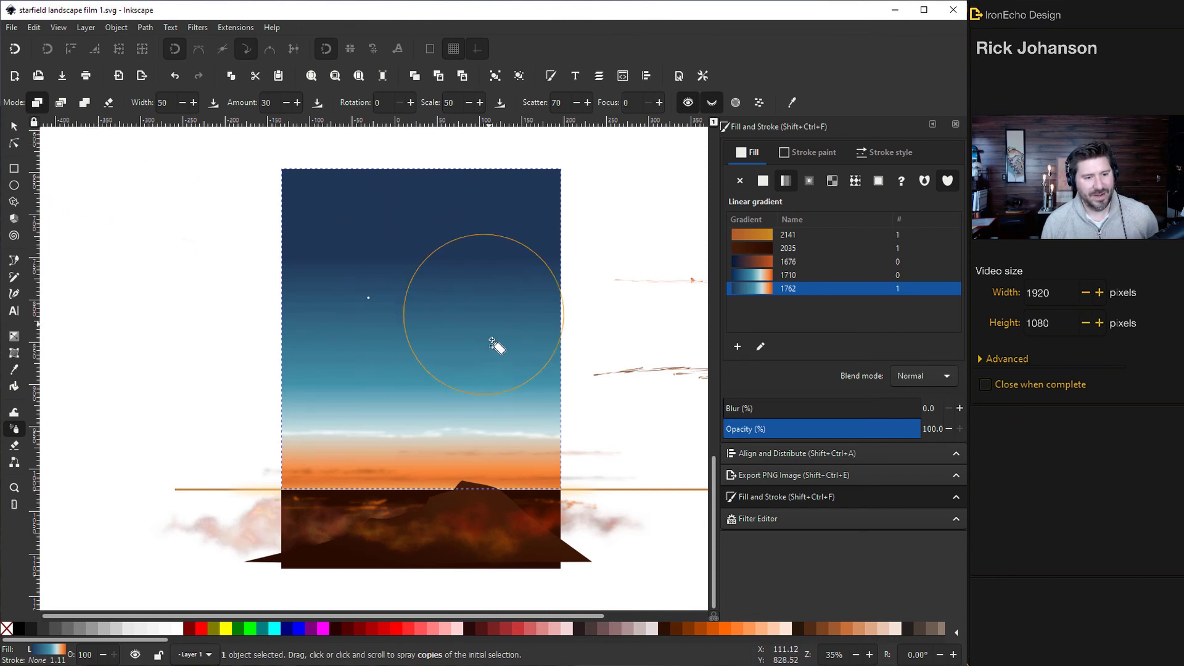
left_click(11, 126)
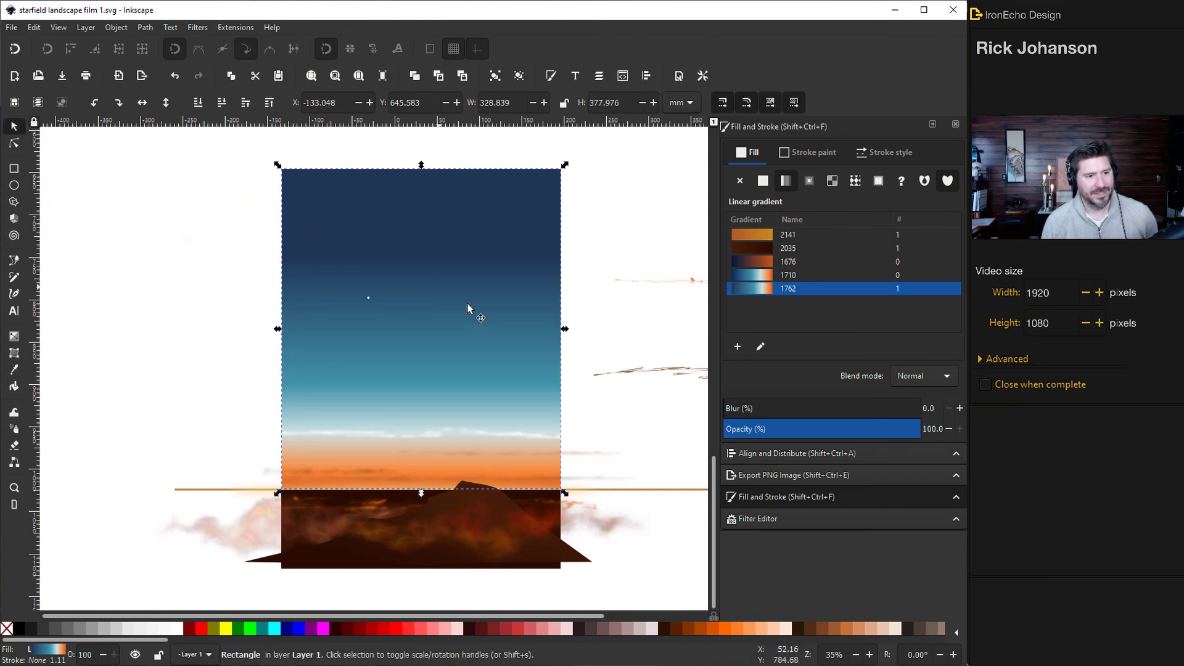
left_click(369, 299)
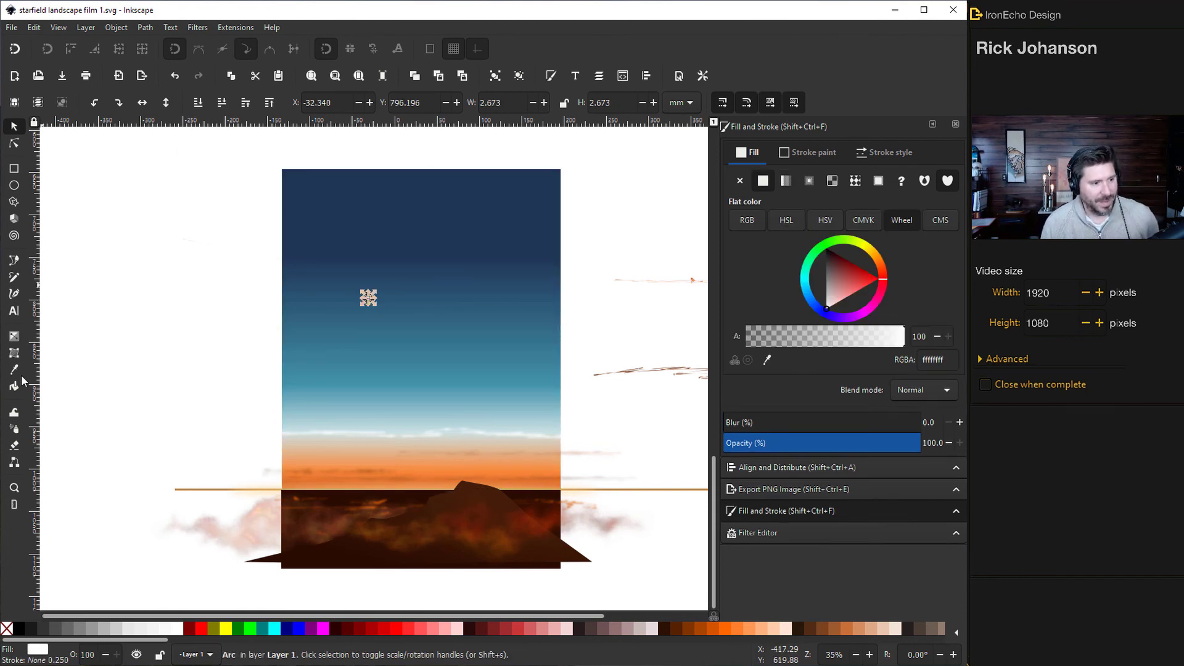
left_click(14, 429)
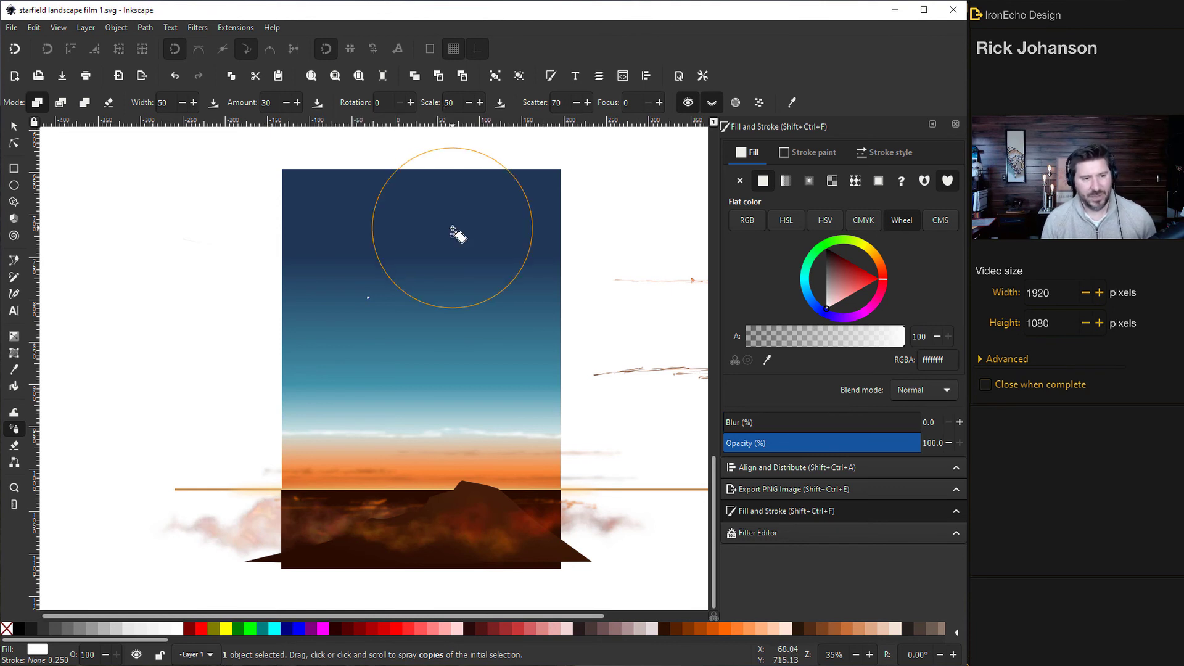
mouse_move(453, 231)
left_mouse_down()
mouse_move(502, 212)
mouse_move(479, 201)
mouse_move(529, 165)
left_mouse_up()
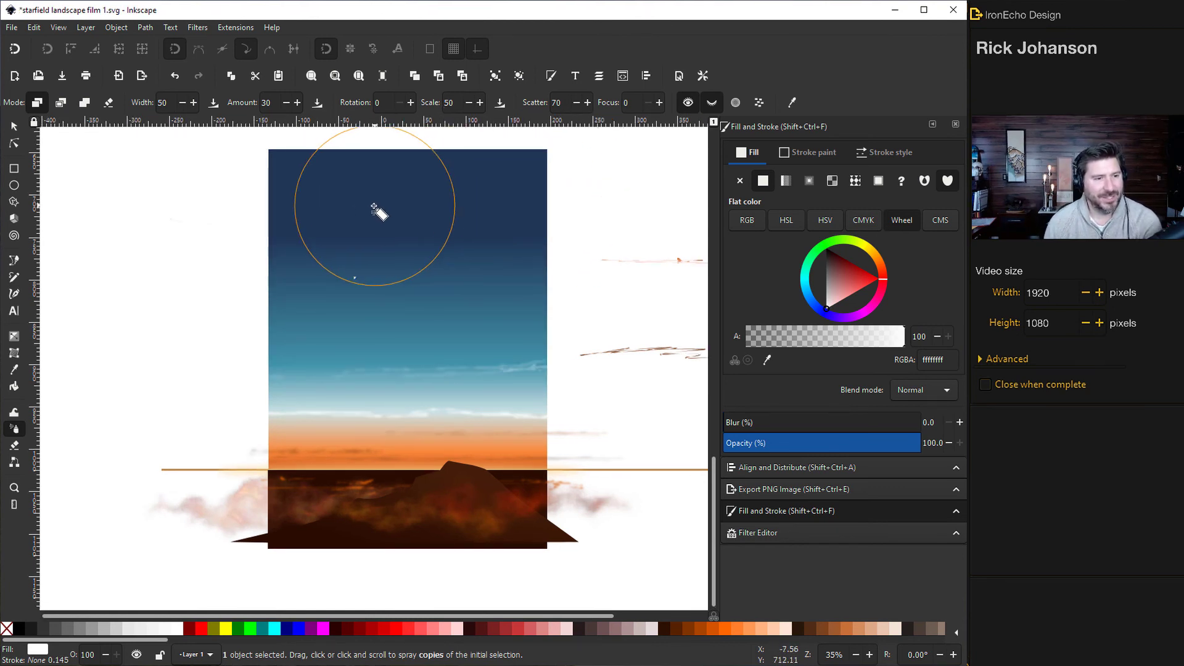
mouse_move(330, 224)
left_mouse_down()
mouse_move(327, 255)
mouse_move(348, 236)
mouse_move(464, 250)
mouse_move(418, 247)
mouse_move(470, 212)
mouse_move(495, 222)
mouse_move(392, 220)
mouse_move(369, 244)
mouse_move(415, 258)
mouse_move(335, 239)
mouse_move(457, 266)
mouse_move(492, 288)
mouse_move(512, 191)
mouse_move(529, 185)
mouse_move(436, 203)
mouse_move(487, 291)
mouse_move(547, 299)
mouse_move(449, 299)
mouse_move(410, 314)
mouse_move(425, 406)
mouse_move(390, 395)
left_mouse_up()
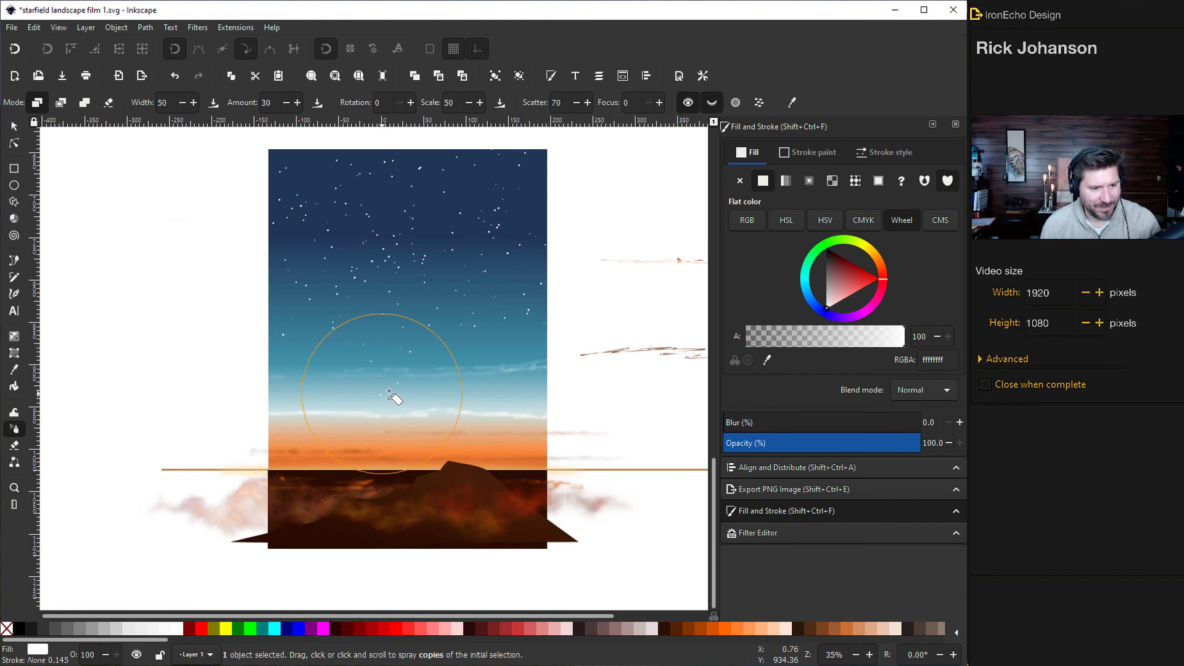
- Drag a star near the page top down and to the right within the sky
left_click(14, 126)
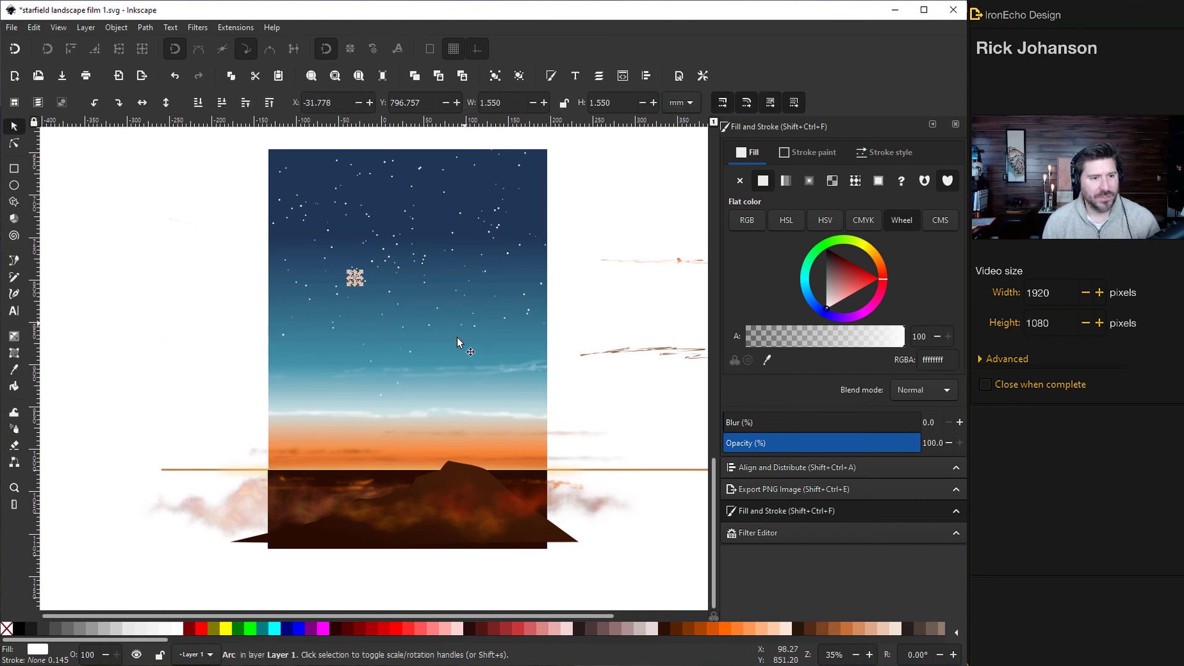
scroll(383, 402, "up", 2)
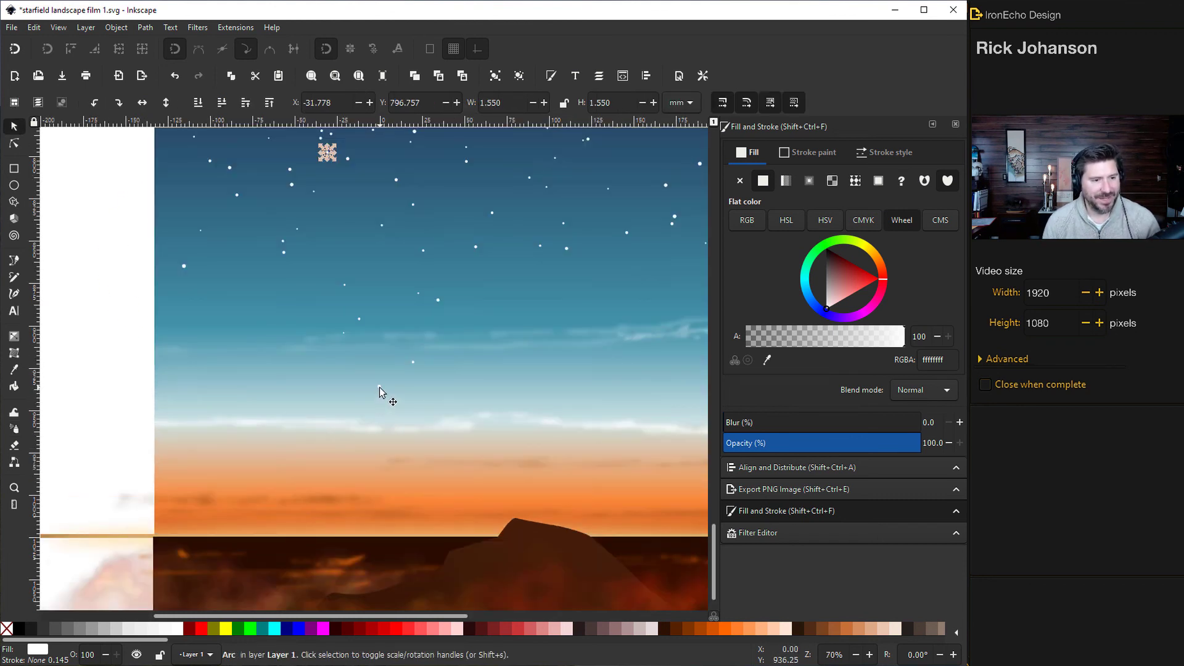
left_click(379, 386)
key("Escape")
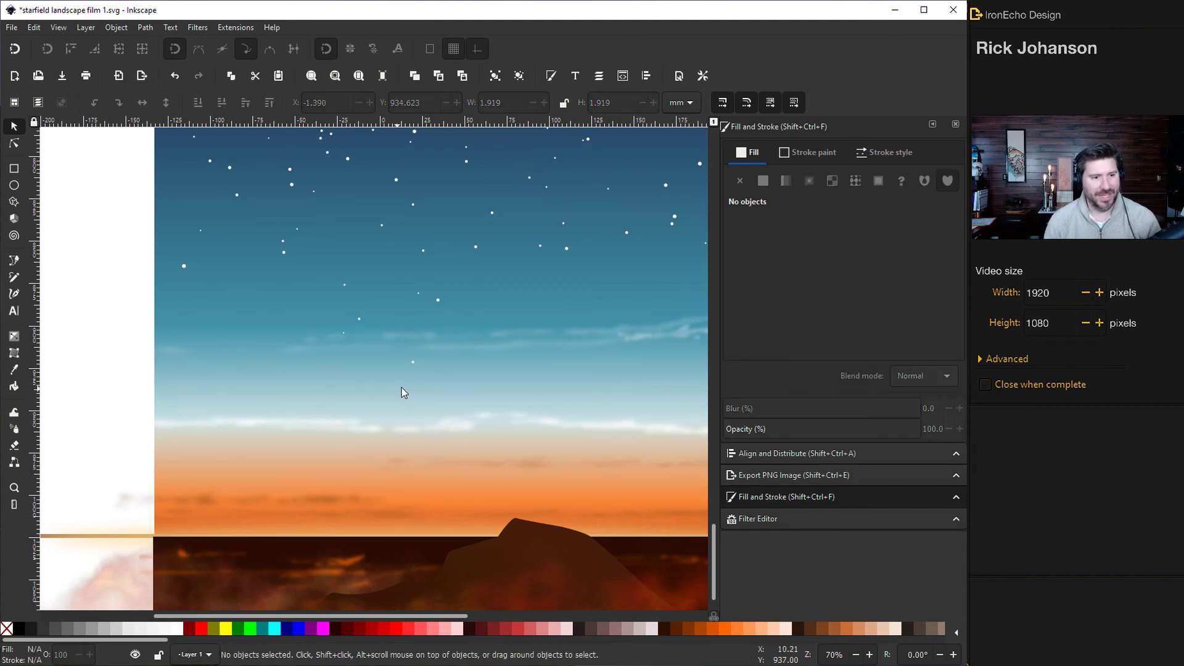
scroll(404, 391, "up", 12)
left_click(459, 246)
scroll(463, 237, "down", 2)
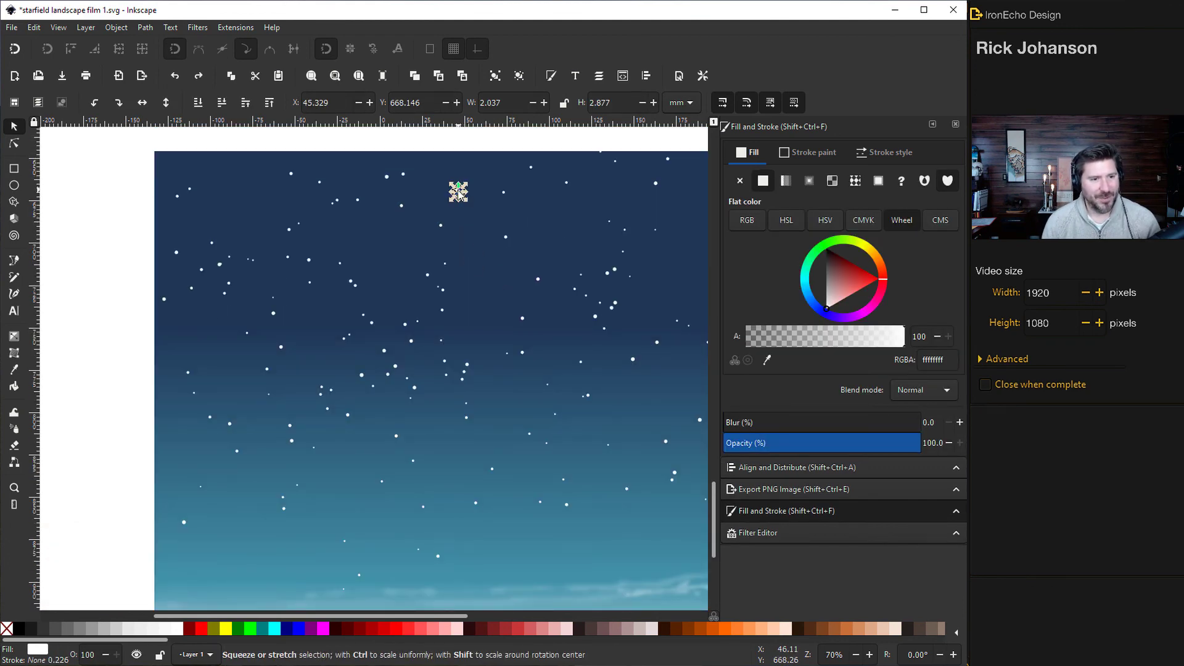
left_click_drag(457, 193, 487, 280)
scroll(555, 273, "down", 3)
left_click(557, 532)
left_click_drag(507, 616, 564, 616)
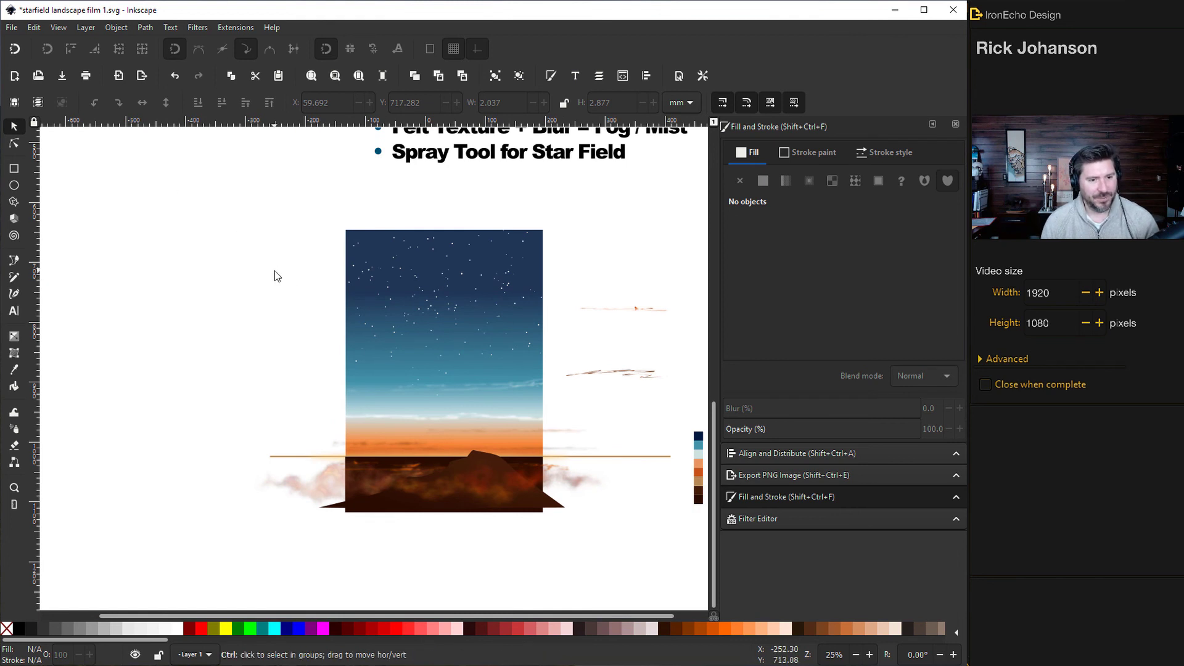
- Select all 204 landscape objects, group them, and move the group down
scroll(275, 271, "down", 1)
left_click_drag(521, 498, 519, 529)
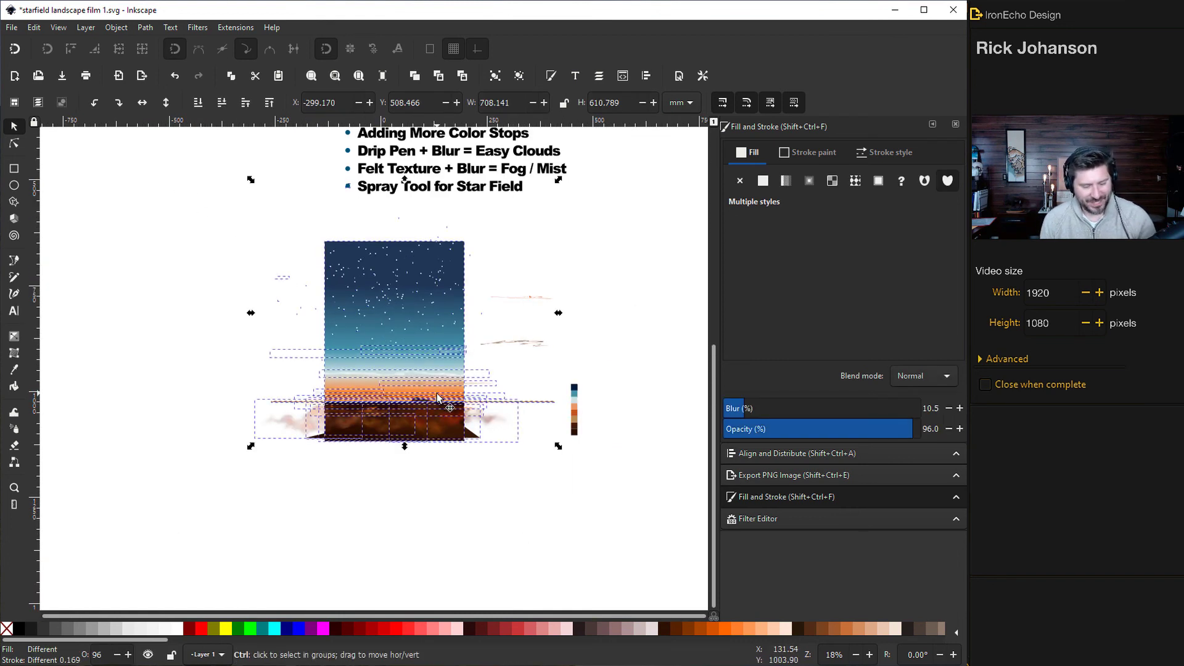
key("ctrl+g")
left_click_drag(421, 380, 411, 496)
- Clip the landscape group to a rectangle drawn over the sky, then shift the poster left
key("r")
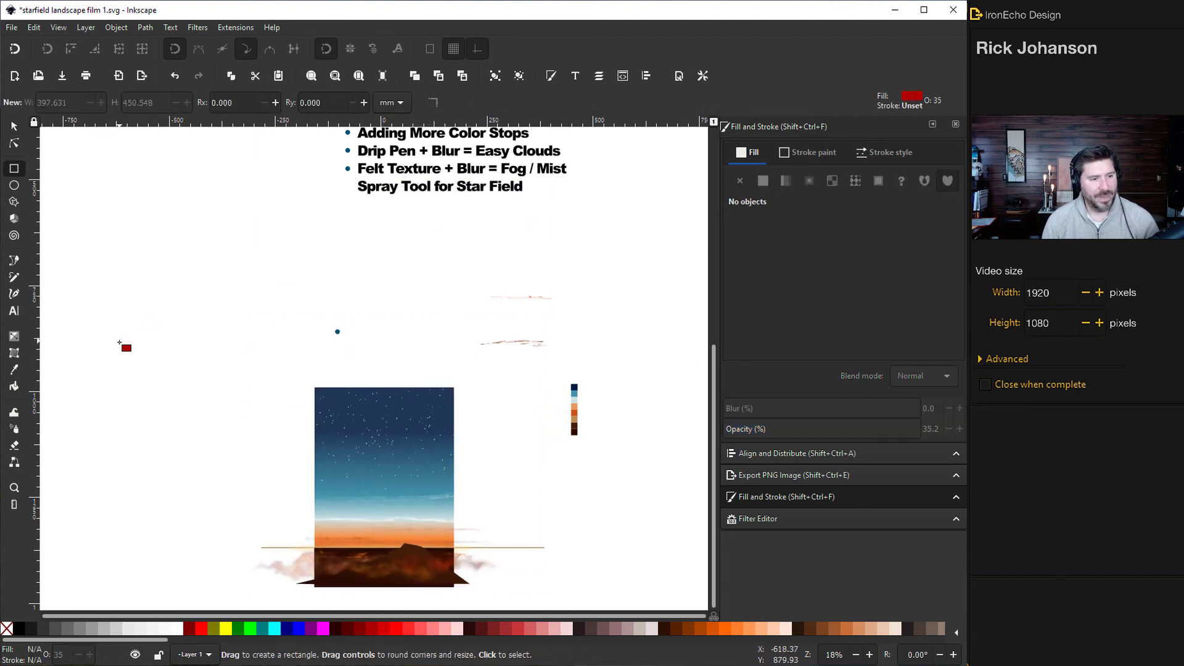
left_click_drag(115, 337, 246, 501)
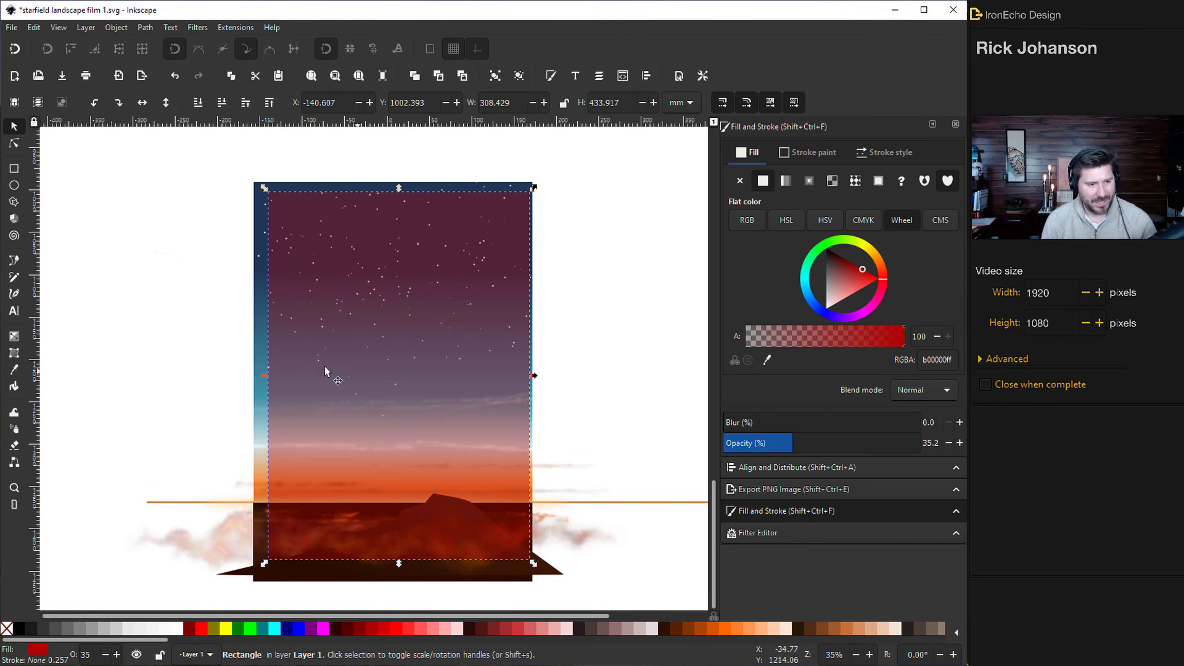
left_click(257, 353, "shift")
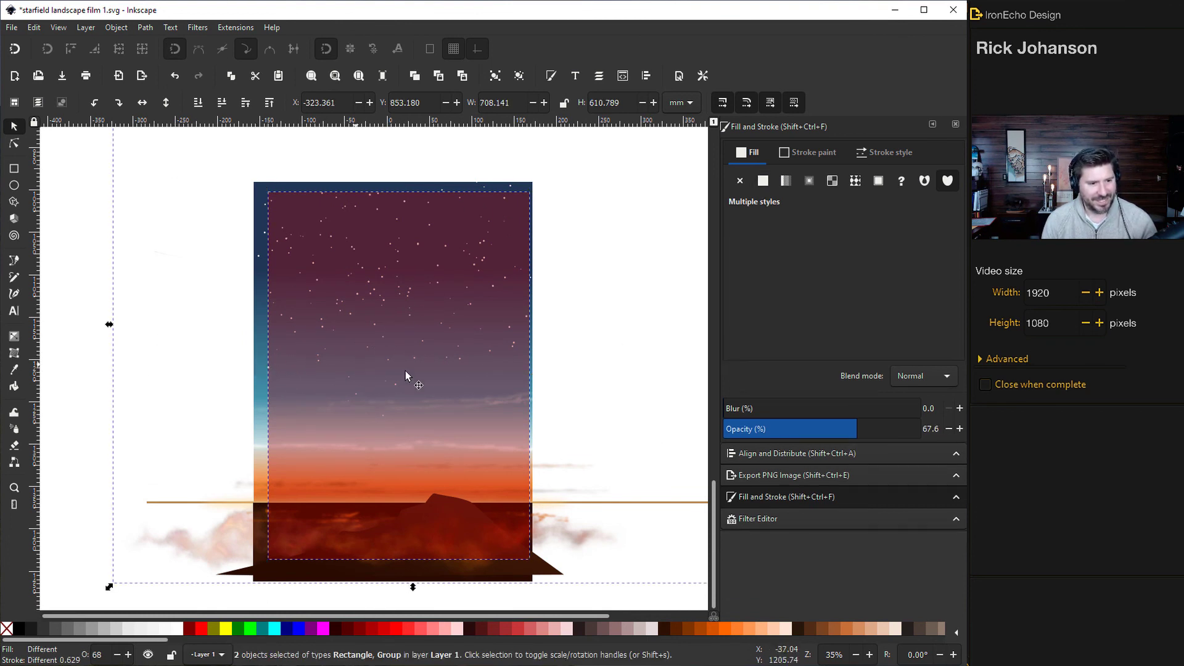
left_click(113, 28)
mouse_move(158, 172)
left_click(331, 171)
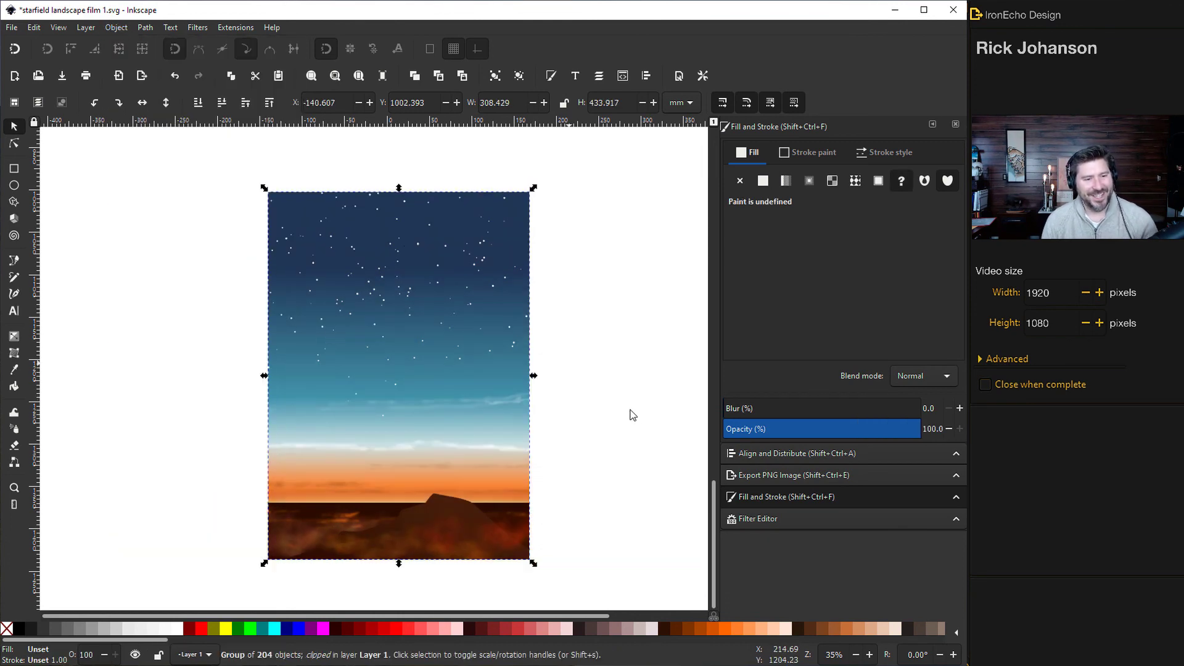
left_click_drag(516, 429, 471, 436)
left_click(471, 436)
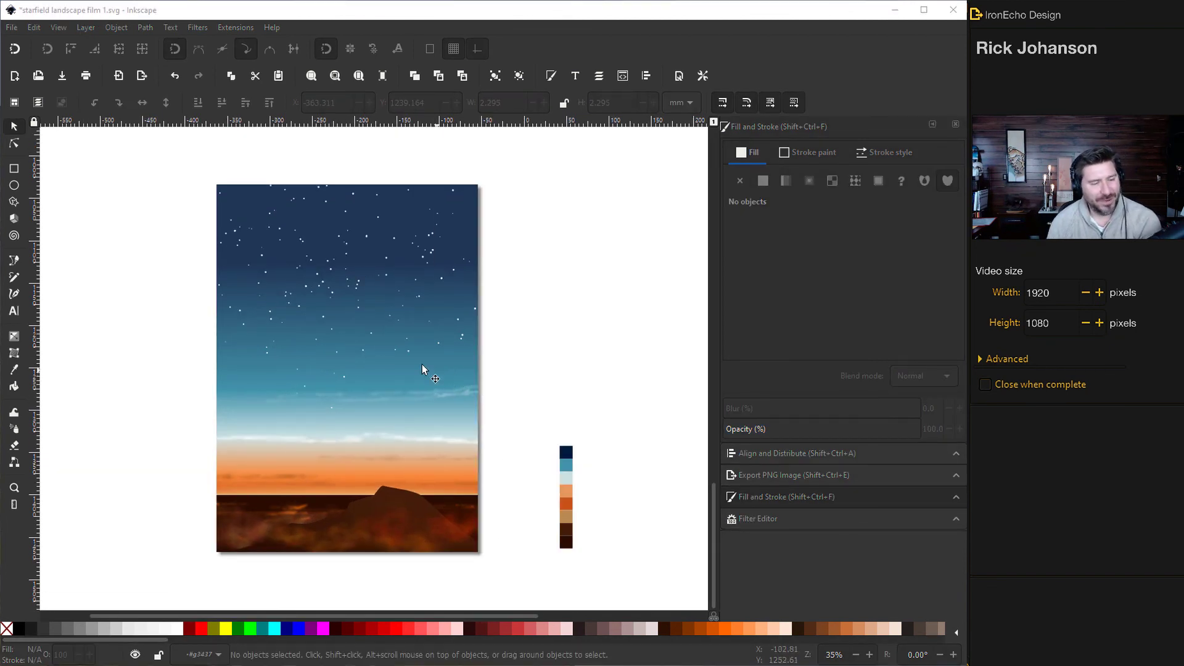